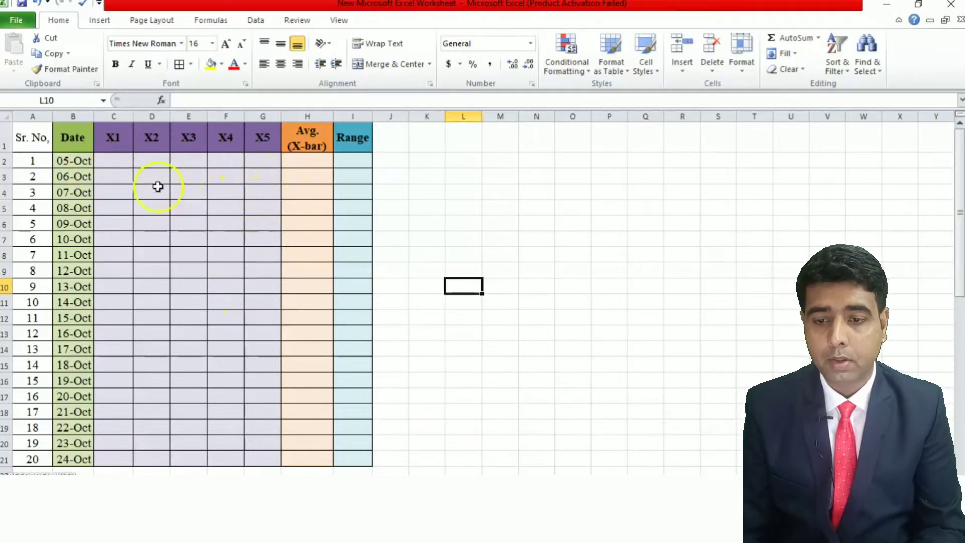
- Copy the full block of readings in A1:E20 from the other worksheet
{"action": "left_click", "coordinate": [110, 161]}
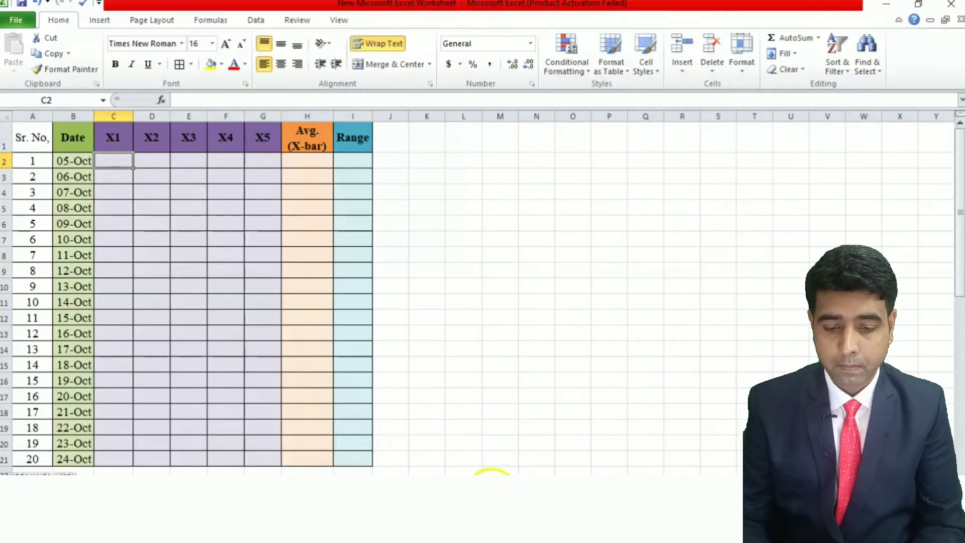
{"action": "left_click", "coordinate": [491, 477]}
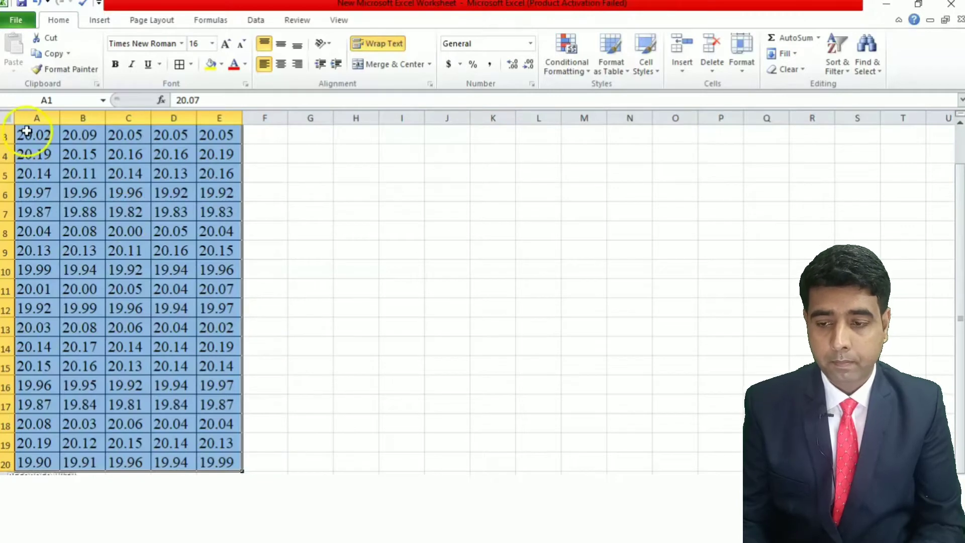
{"action": "left_click_drag", "start_coordinate": [28, 131], "coordinate": [201, 359]}
{"action": "key", "text": "ctrl+Home"}
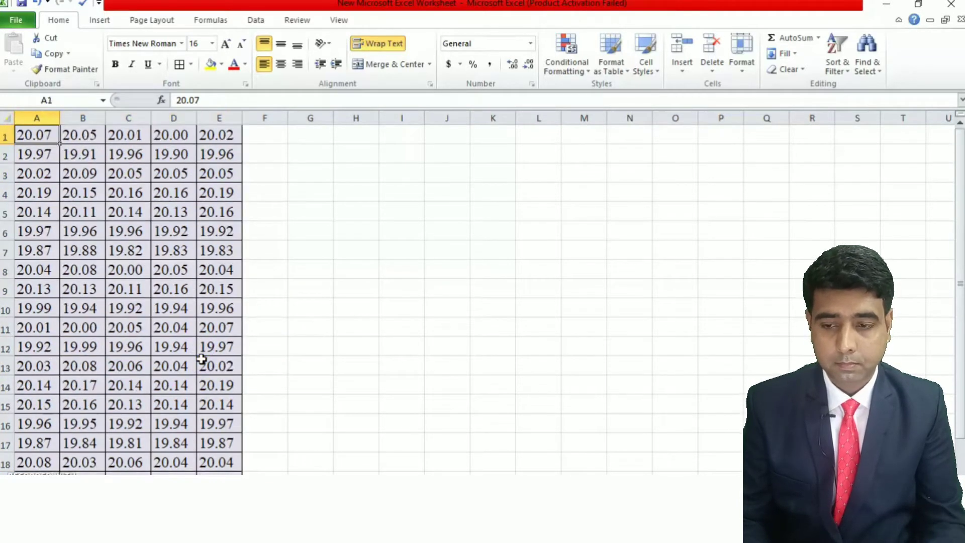
{"action": "left_click_drag", "start_coordinate": [41, 134], "coordinate": [215, 452]}
{"action": "key", "text": "ctrl+c"}
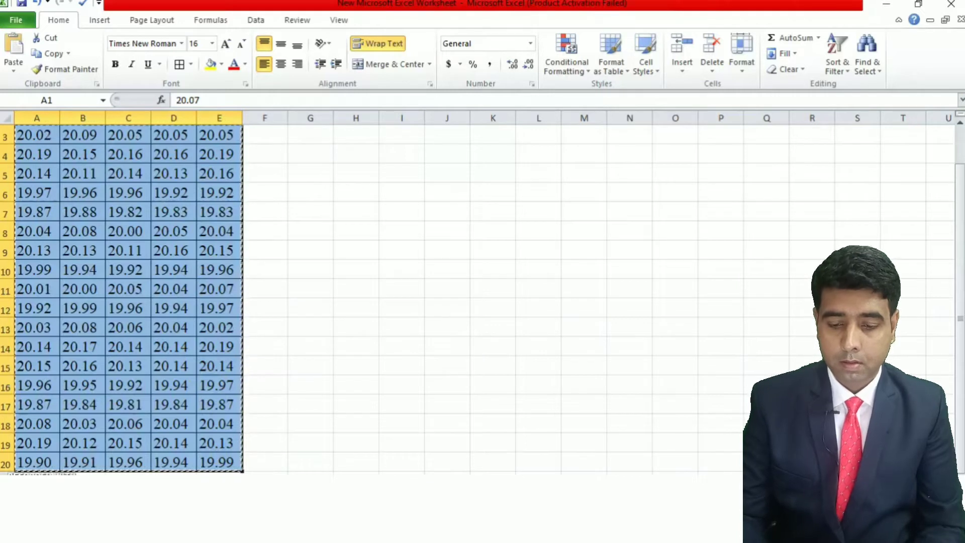
- Paste the copied readings into the X1 to X5 columns of the dated table, starting at C2
{"action": "left_click", "coordinate": [416, 483]}
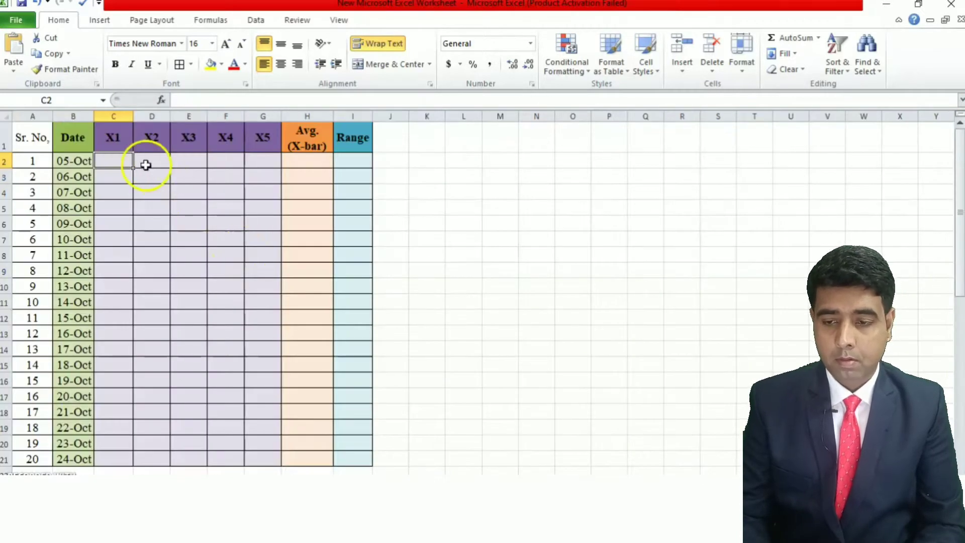
{"action": "key", "text": "ctrl+v"}
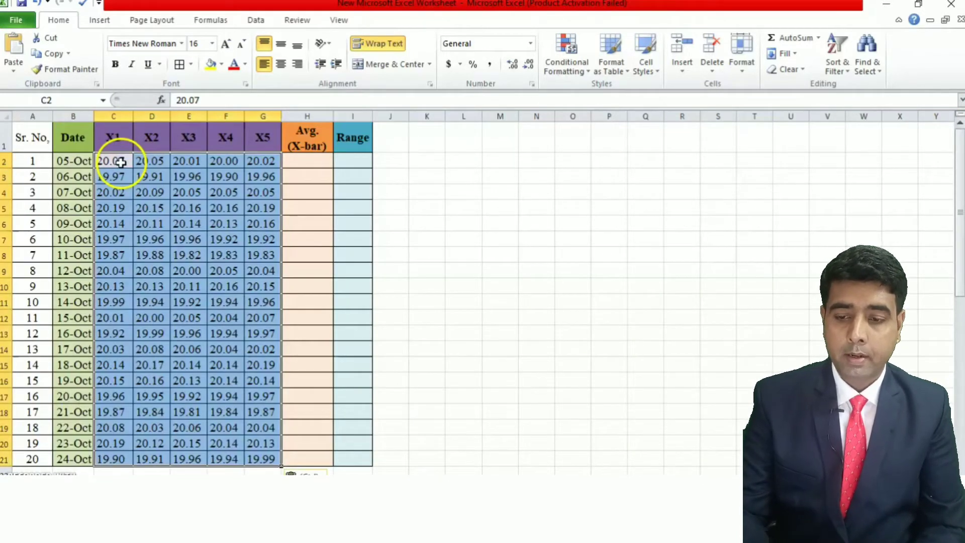
{"action": "left_click", "coordinate": [512, 351]}
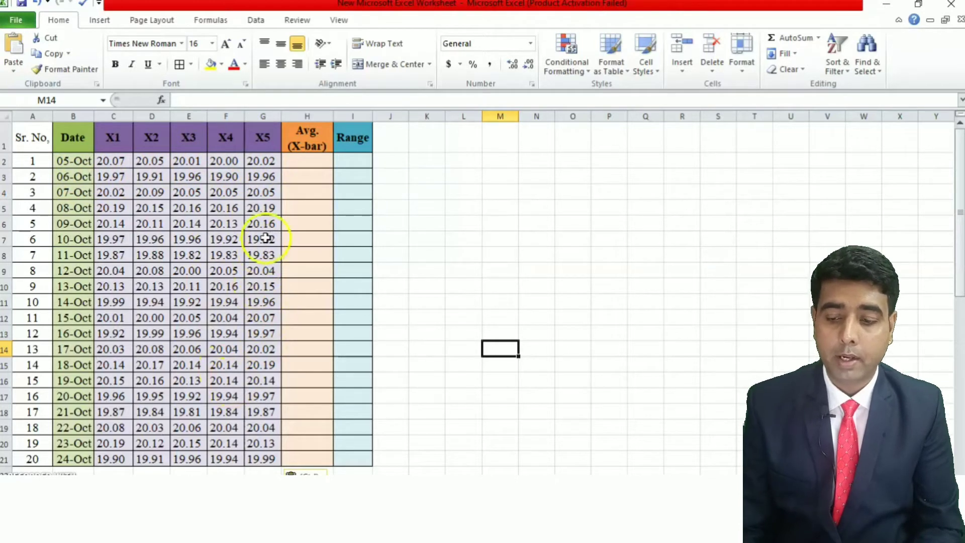
- Calculate the first row's average in H2 with =AVERAGE(C2:G2) and fill the formula down through H21
{"action": "left_click", "coordinate": [303, 162]}
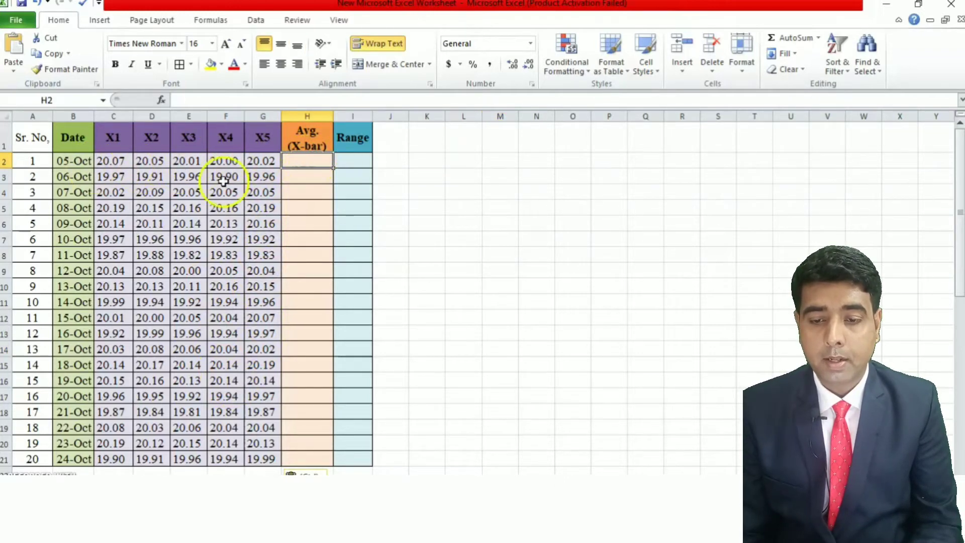
{"action": "left_click", "coordinate": [300, 162]}
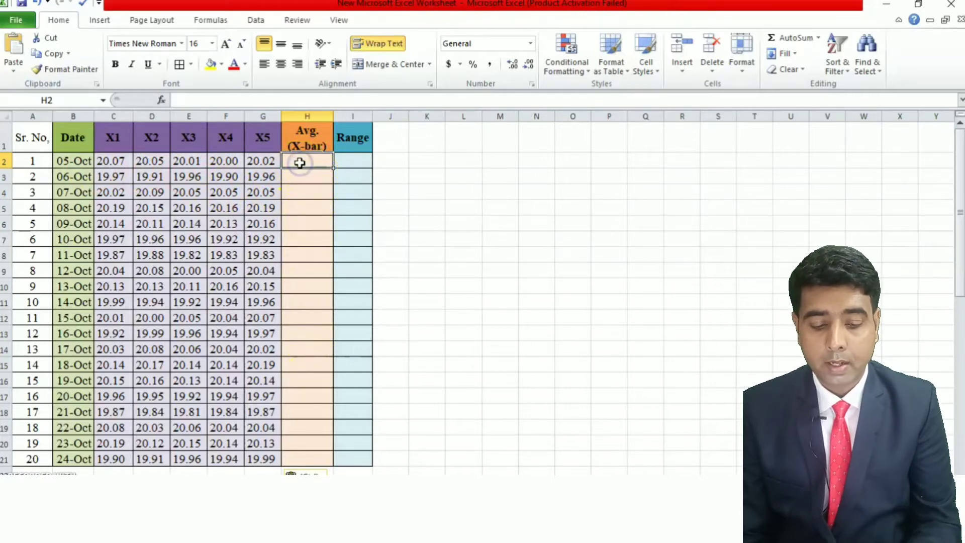
{"action": "type", "text": "="}
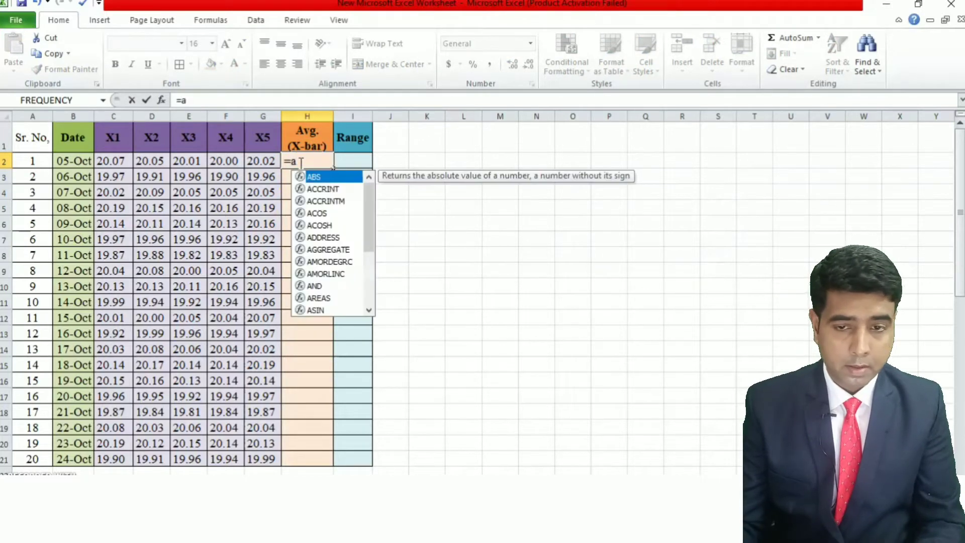
{"action": "type", "text": "ave"}
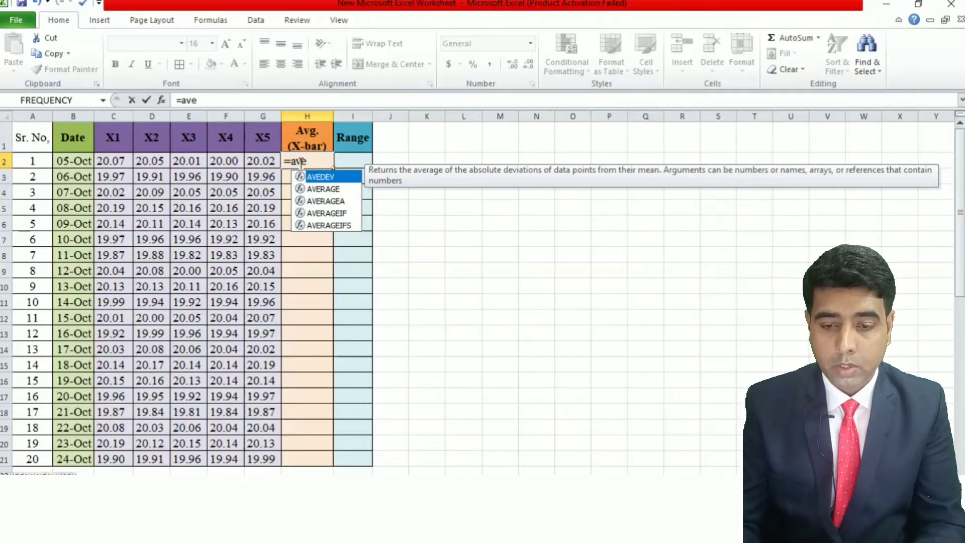
{"action": "left_click", "coordinate": [326, 190]}
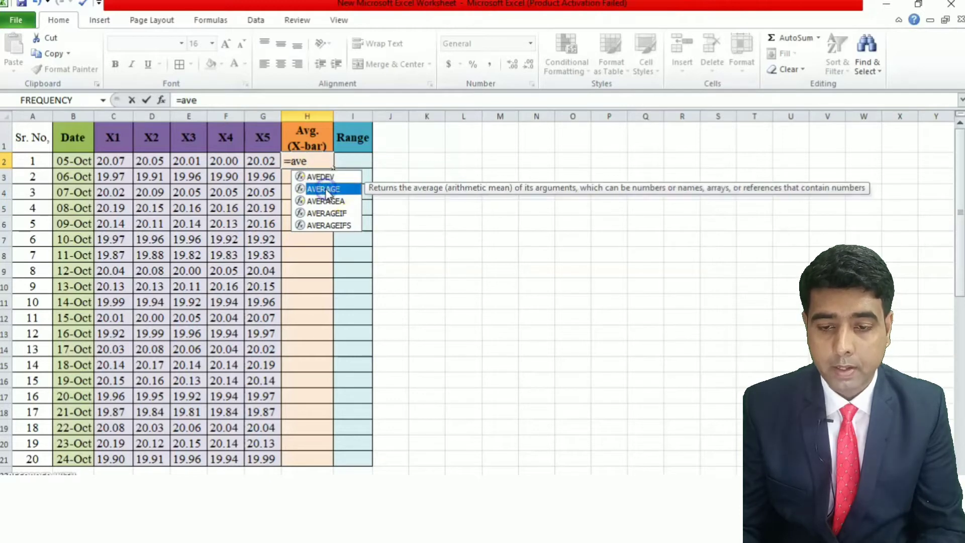
{"action": "double_click", "coordinate": [327, 191]}
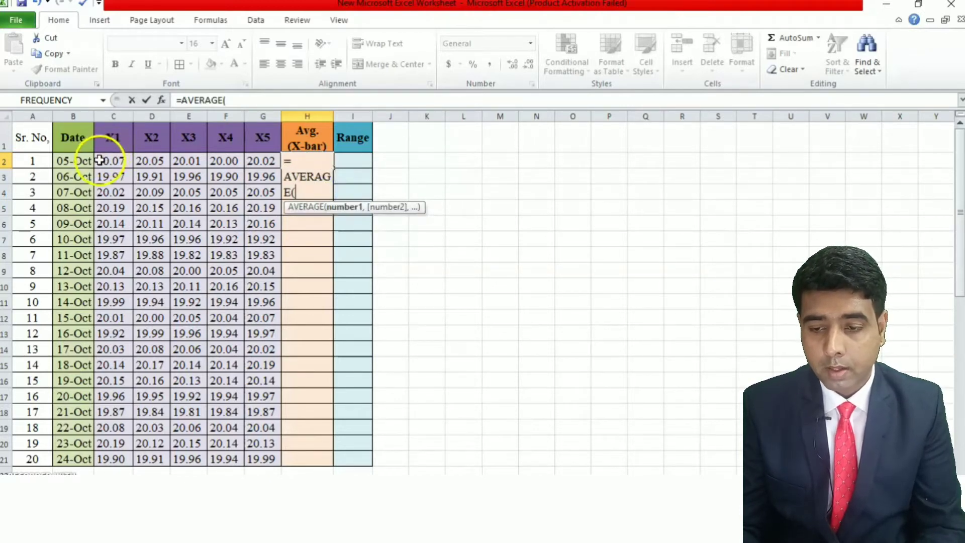
{"action": "left_click", "coordinate": [128, 160]}
{"action": "left_click_drag", "start_coordinate": [128, 159], "coordinate": [254, 159]}
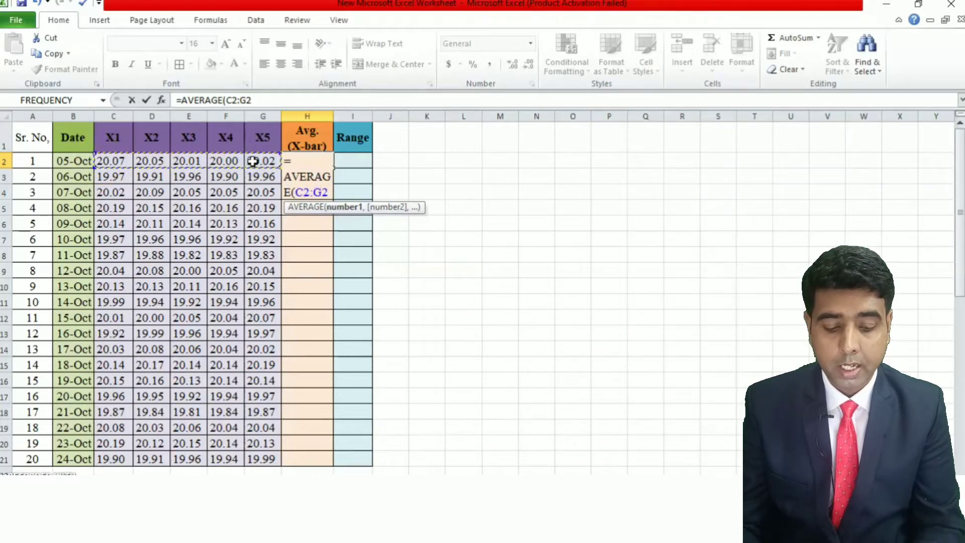
{"action": "type", "text": ")"}
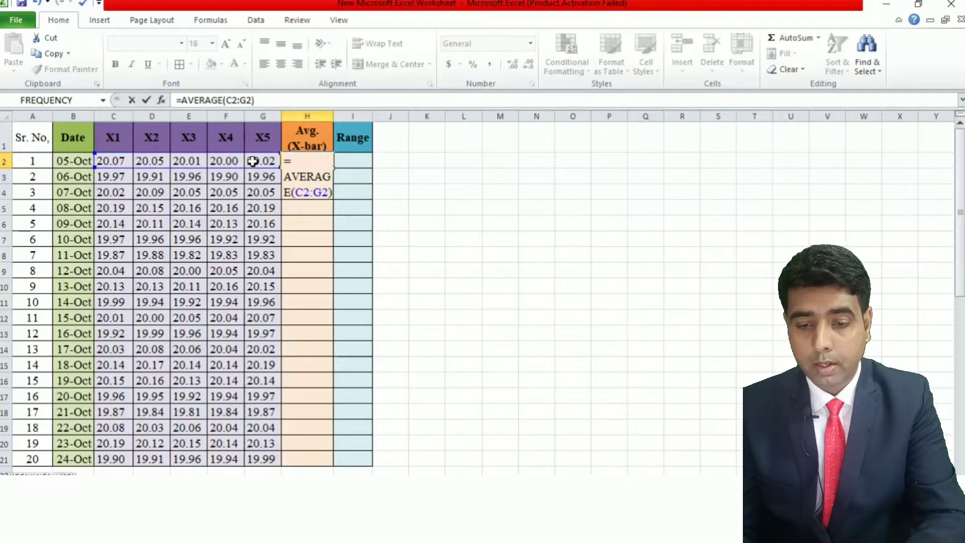
{"action": "key", "text": "Return"}
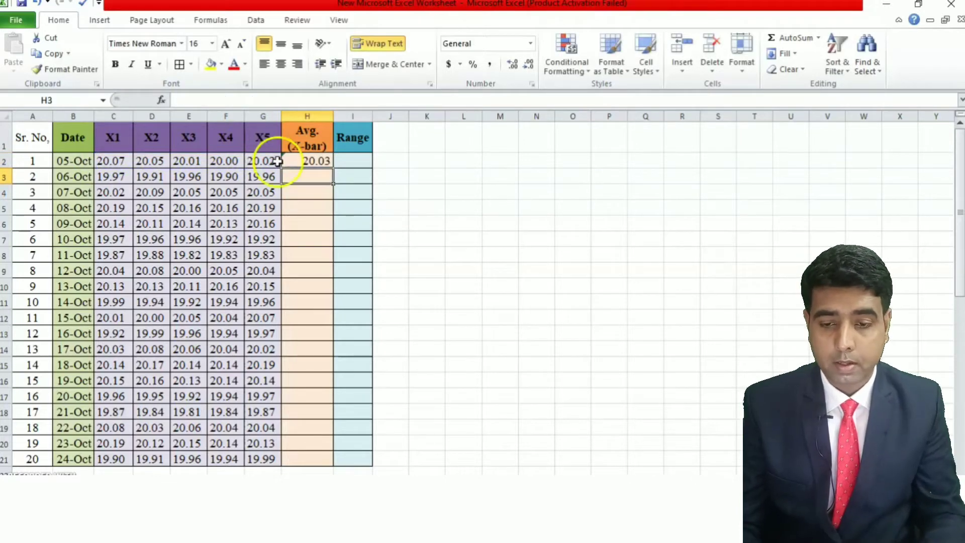
{"action": "left_click", "coordinate": [310, 162]}
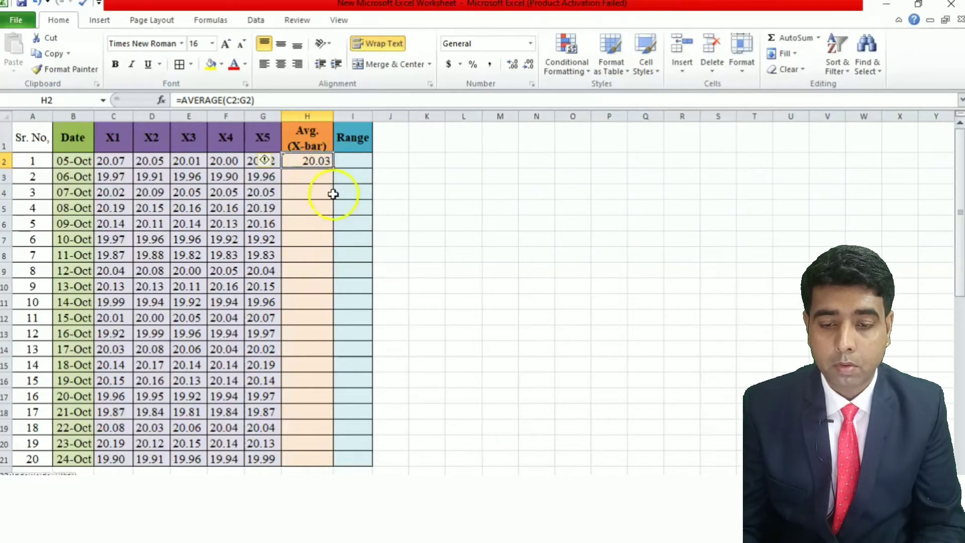
{"action": "double_click", "coordinate": [334, 169]}
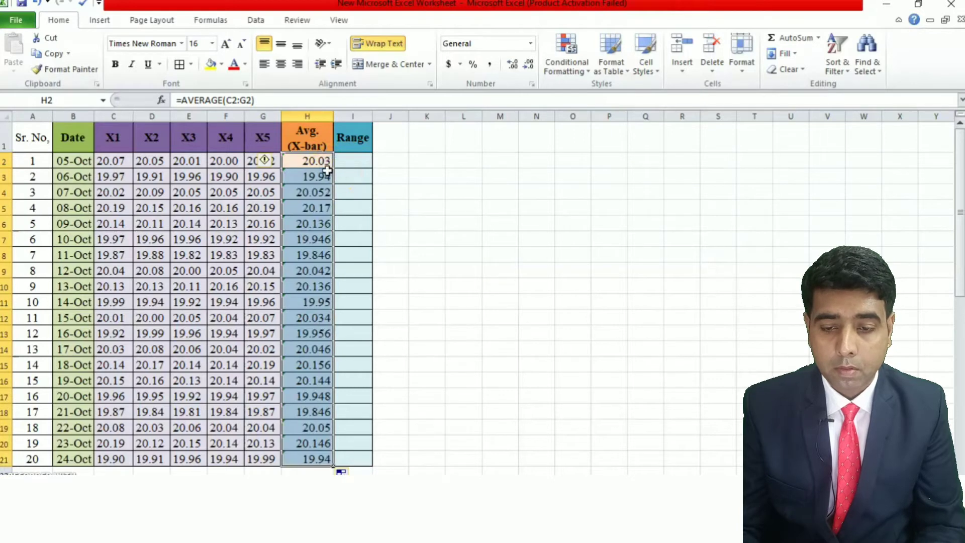
- Examine the filled formulas cell by cell along the Avg. (X-bar) column
{"action": "key", "text": "Down"}
{"action": "key", "text": "Down"}
{"action": "key", "text": "Down"}
{"action": "key", "text": "Down"}
{"action": "key", "text": "Down"}
{"action": "key", "text": "Down"}
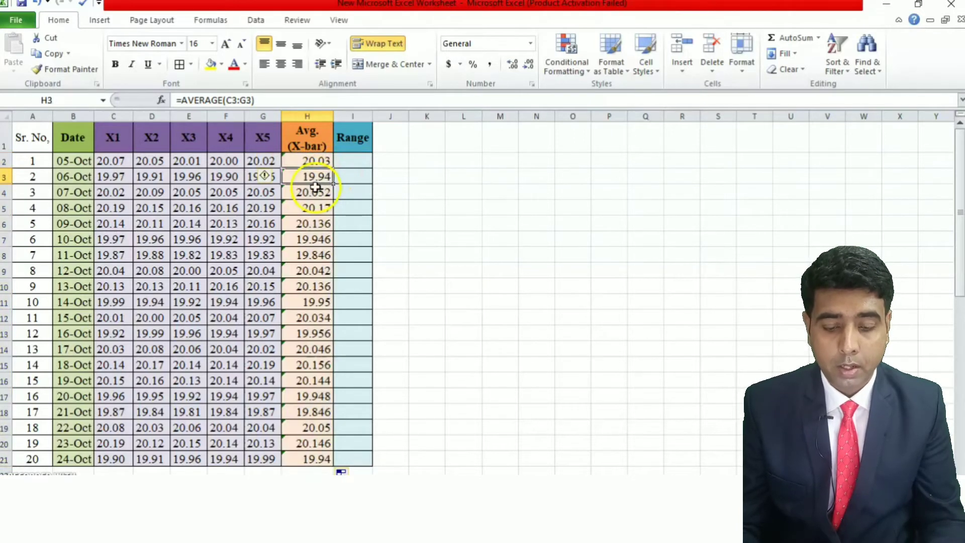
{"action": "key", "text": "Down"}
{"action": "key", "text": "Down"}
{"action": "key", "text": "Down"}
{"action": "key", "text": "Down"}
{"action": "key", "text": "Down"}
{"action": "key", "text": "Down"}
{"action": "key", "text": "Down"}
{"action": "key", "text": "Down"}
{"action": "key", "text": "Down"}
{"action": "key", "text": "Down"}
{"action": "key", "text": "Down"}
{"action": "key", "text": "Down"}
{"action": "key", "text": "Down"}
{"action": "key", "text": "Down"}
{"action": "key", "text": "Up"}
{"action": "key", "text": "Up"}
{"action": "key", "text": "Up"}
{"action": "key", "text": "Up"}
{"action": "key", "text": "Up"}
{"action": "key", "text": "Up"}
{"action": "key", "text": "Up"}
{"action": "key", "text": "Up"}
{"action": "key", "text": "Up"}
{"action": "key", "text": "Up"}
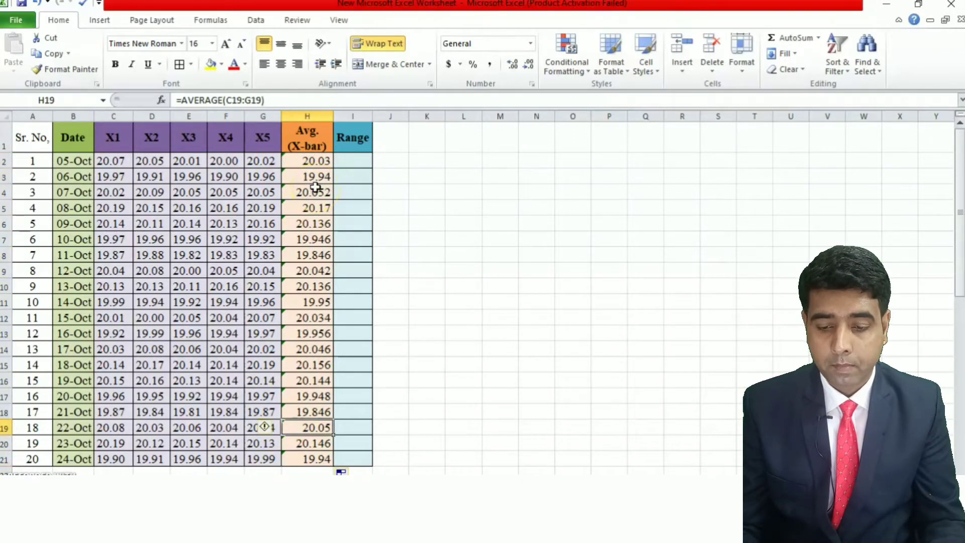
{"action": "key", "text": "Up"}
{"action": "key", "text": "Up"}
{"action": "key", "text": "Up"}
{"action": "key", "text": "Up"}
{"action": "key", "text": "Up"}
{"action": "key", "text": "Up"}
{"action": "key", "text": "Up"}
{"action": "key", "text": "Up"}
{"action": "key", "text": "Up"}
{"action": "key", "text": "Up"}
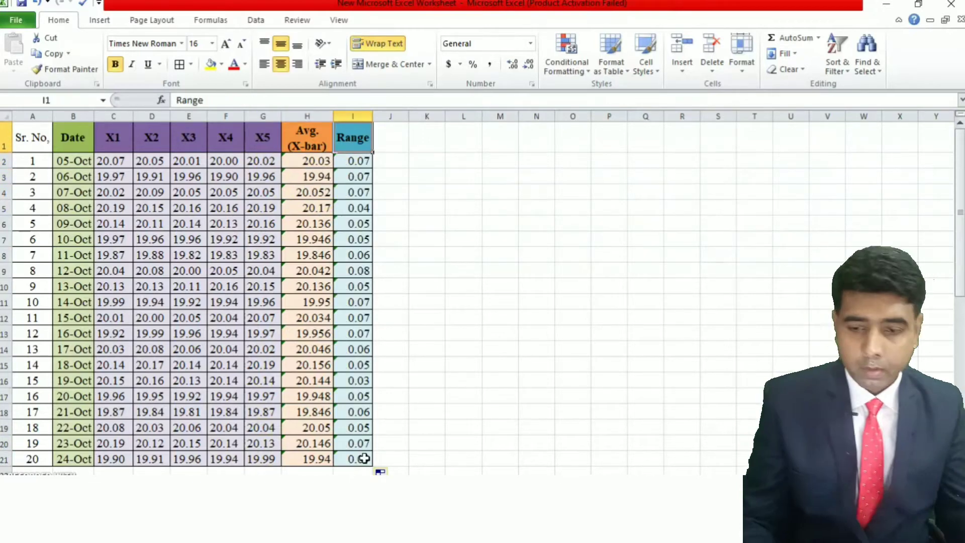
{"action": "left_click", "coordinate": [433, 314]}
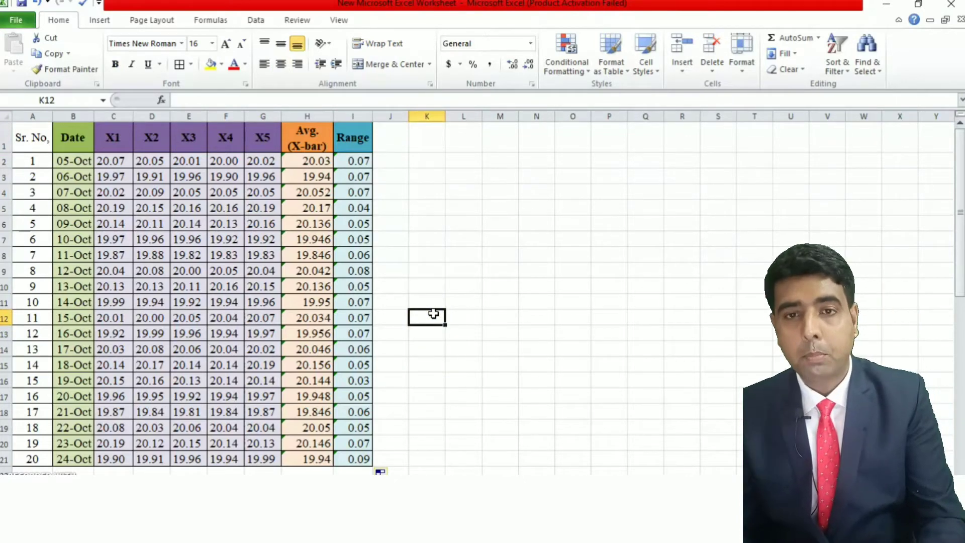
{"action": "type", "text": "="}
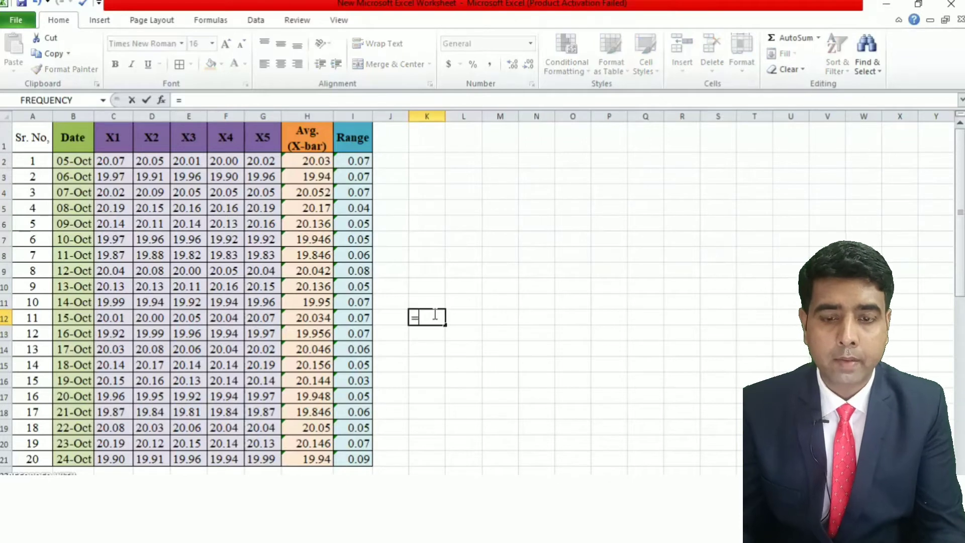
{"action": "type", "text": "std"}
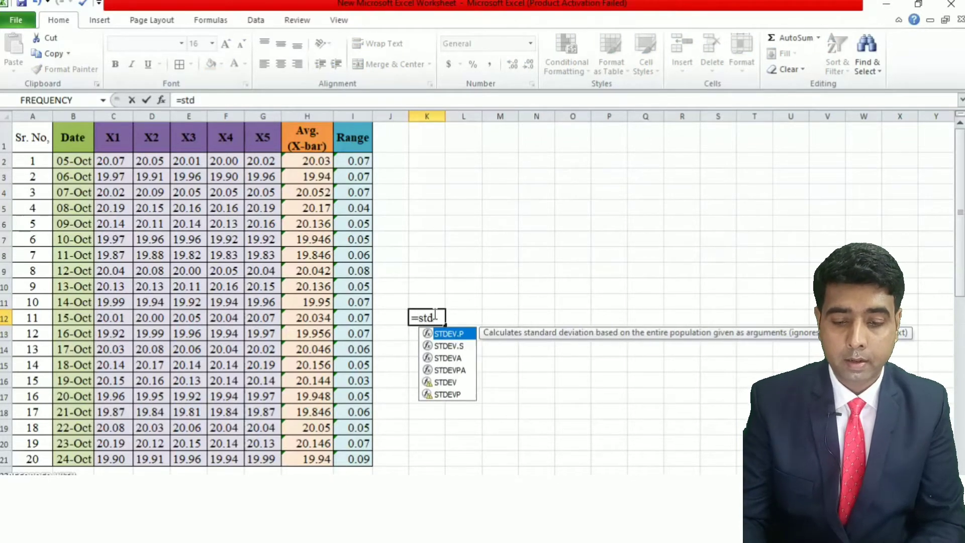
{"action": "type", "text": "d"}
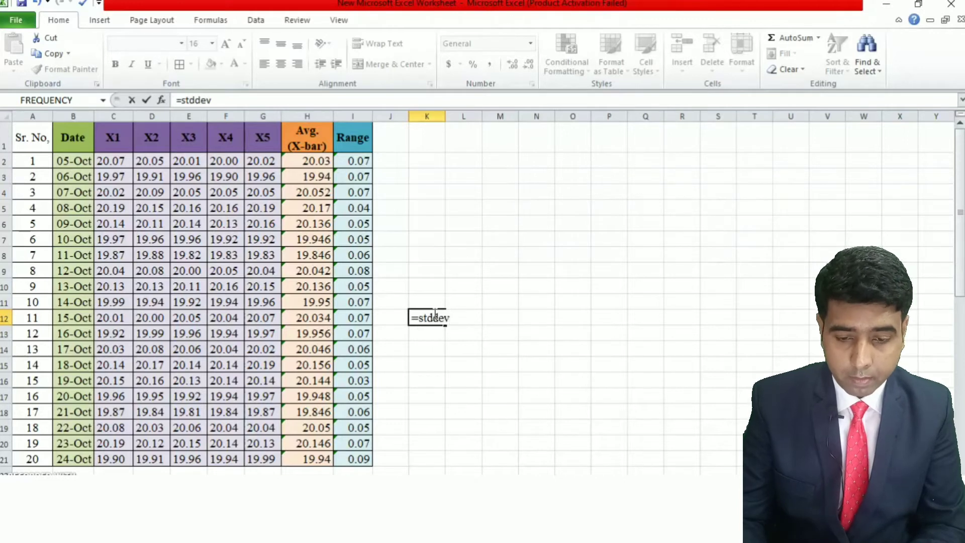
{"action": "type", "text": "ev"}
{"action": "key", "text": "BackSpace"}
{"action": "key", "text": "BackSpace"}
{"action": "key", "text": "BackSpace"}
{"action": "key", "text": "BackSpace"}
{"action": "key", "text": "BackSpace"}
{"action": "key", "text": "BackSpace"}
{"action": "key", "text": "BackSpace"}
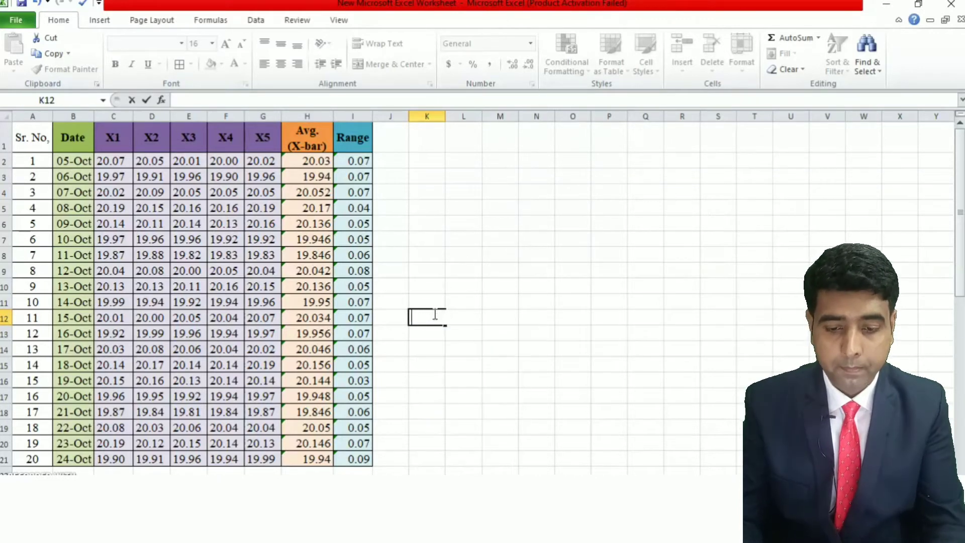
{"action": "key", "text": "Escape"}
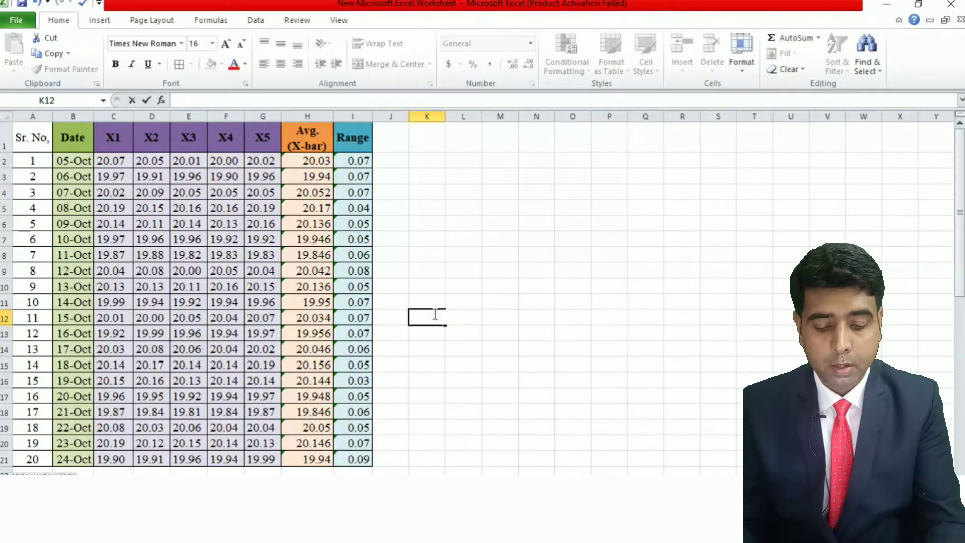
- Calculate the standard deviation of the X-bar averages in K12 with =STDEV(H2:H21)
{"action": "type", "text": "=std"}
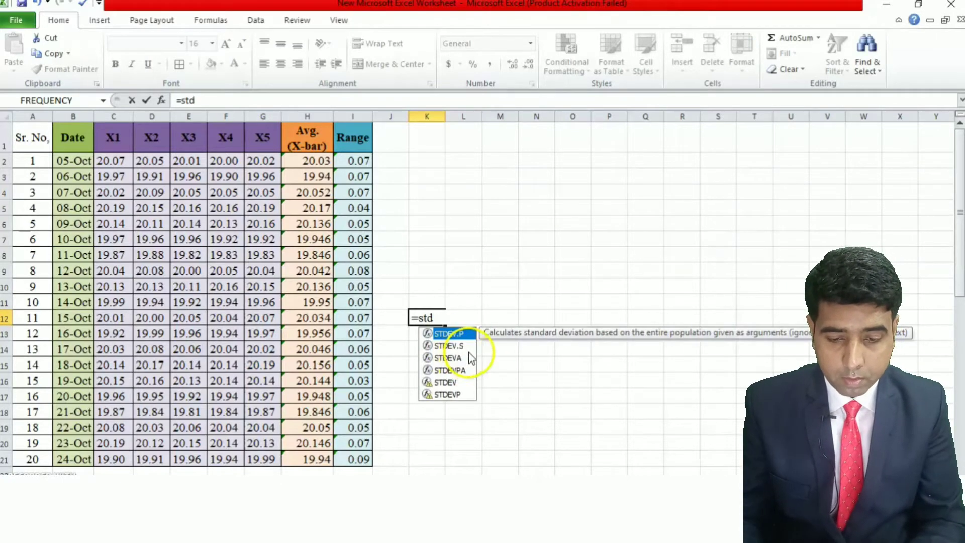
{"action": "left_click", "coordinate": [448, 383]}
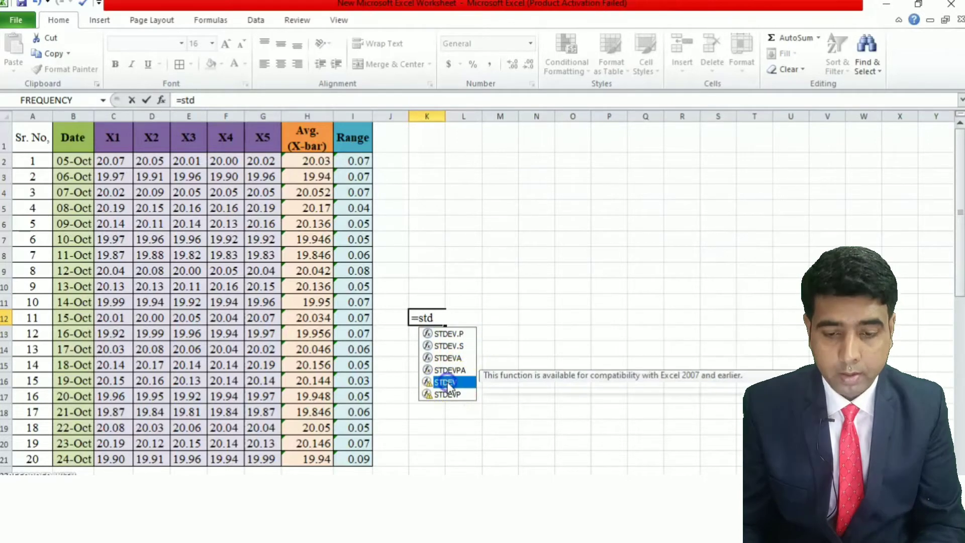
{"action": "double_click", "coordinate": [448, 383]}
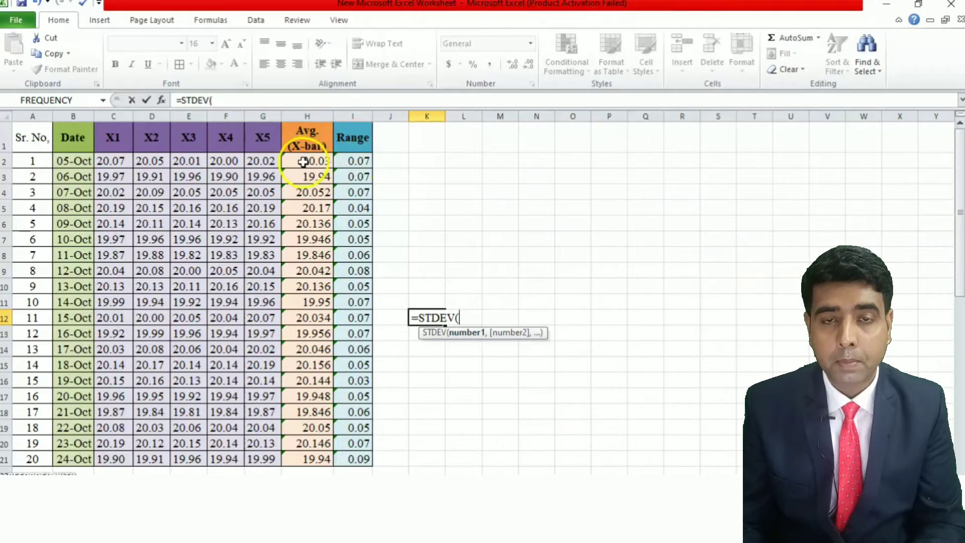
{"action": "left_click_drag", "start_coordinate": [305, 163], "coordinate": [325, 455]}
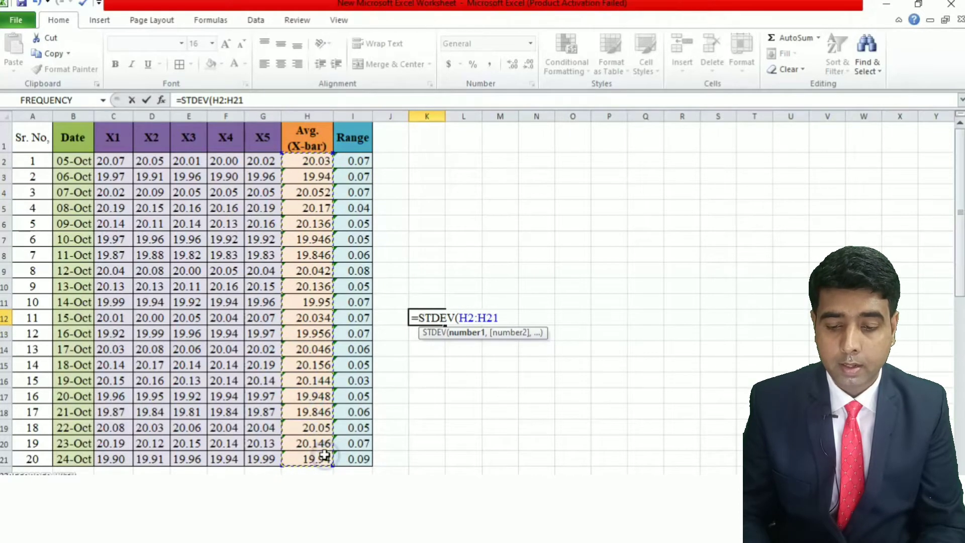
{"action": "type", "text": ")"}
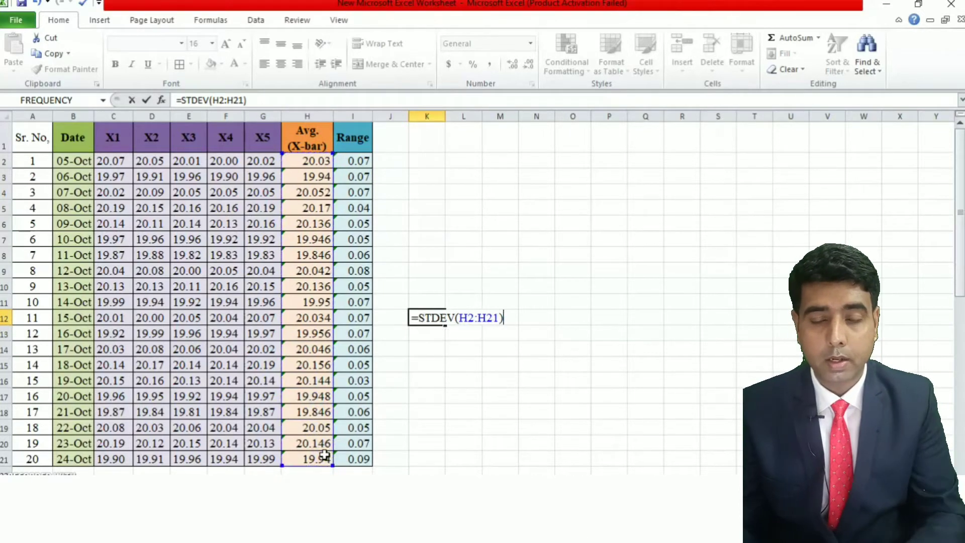
{"action": "key", "text": "Return"}
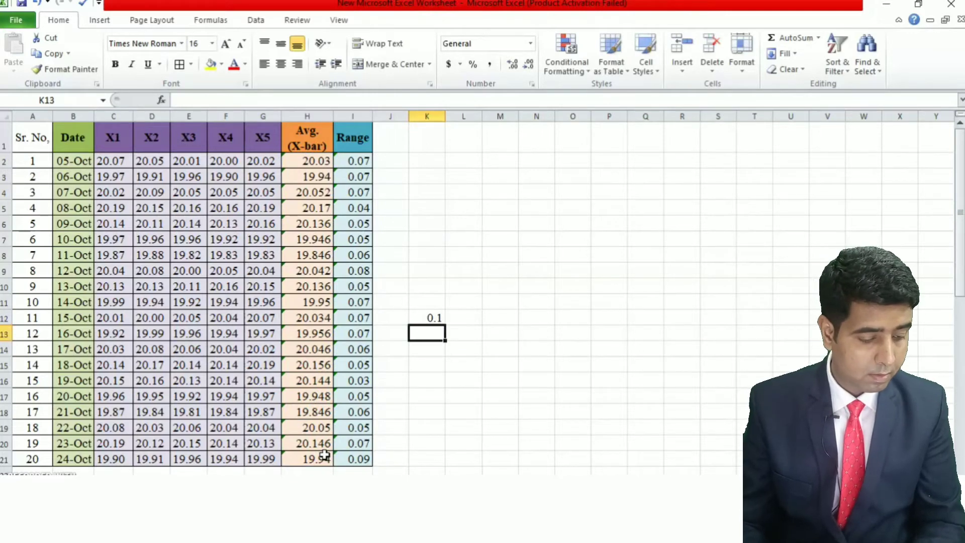
{"action": "left_click", "coordinate": [428, 316]}
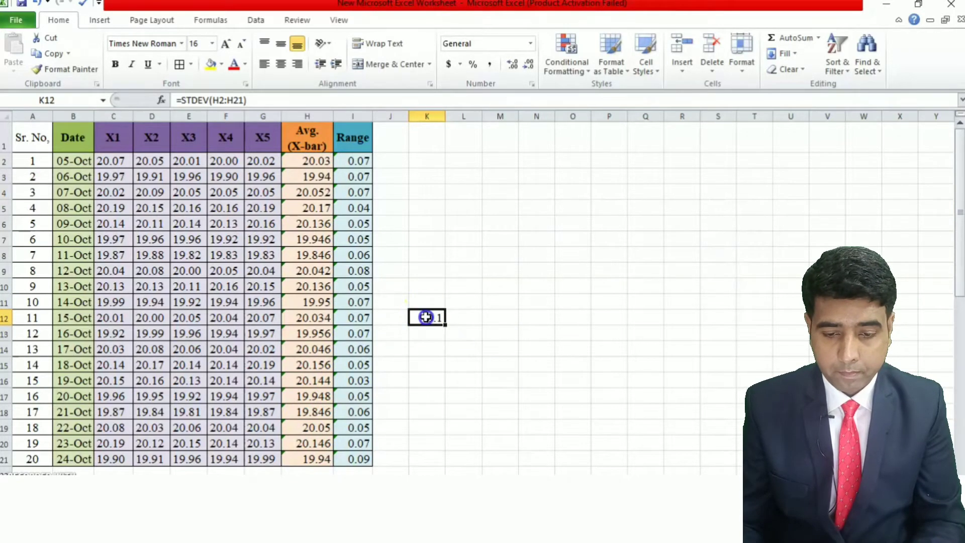
{"action": "left_click", "coordinate": [395, 317]}
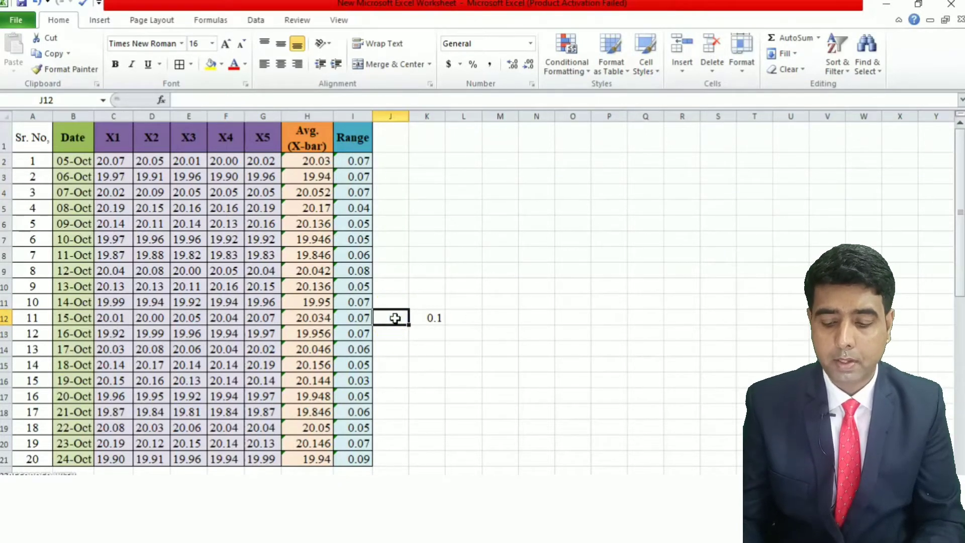
- Label the standard deviation result by entering "sigma" in J12, and add borders to J12:K12
{"action": "type", "text": "sigma"}
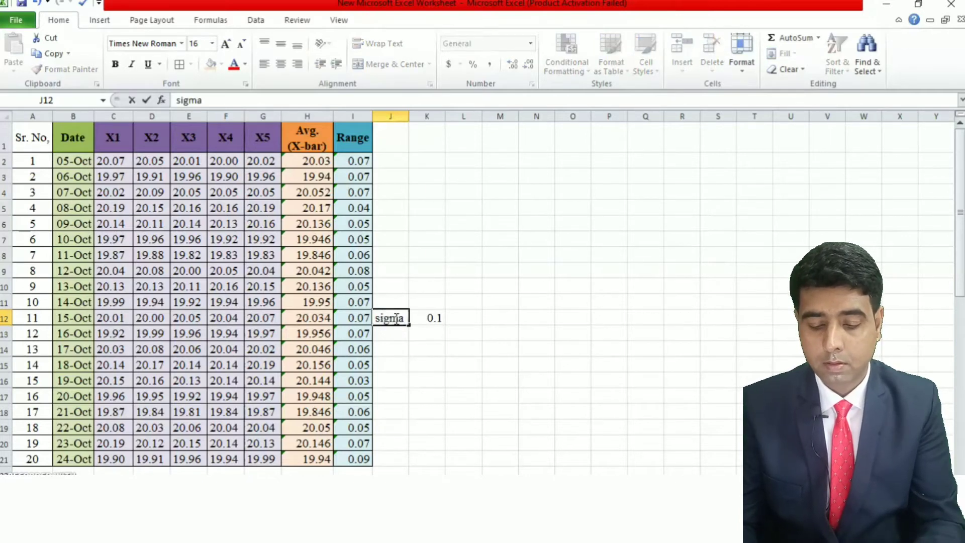
{"action": "key", "text": "Return"}
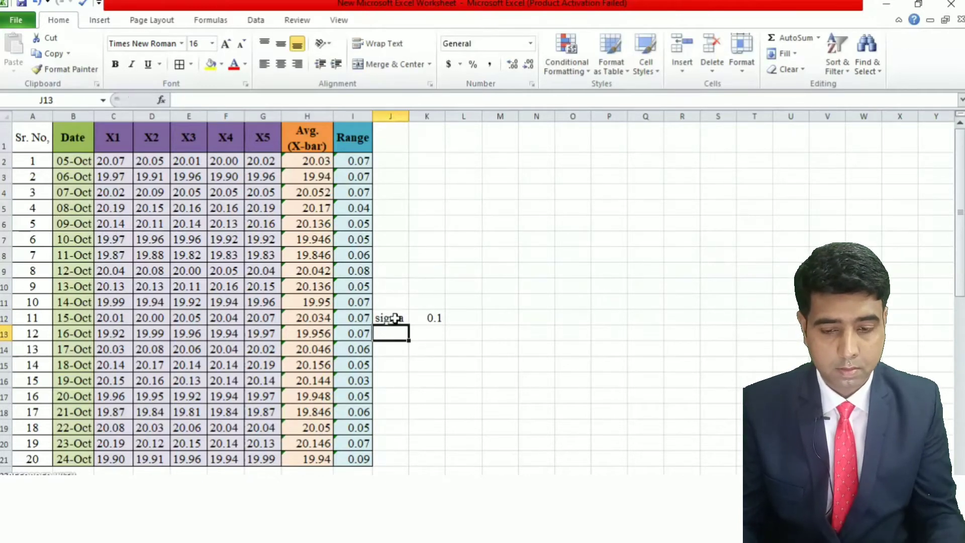
{"action": "left_click_drag", "start_coordinate": [395, 317], "coordinate": [432, 316]}
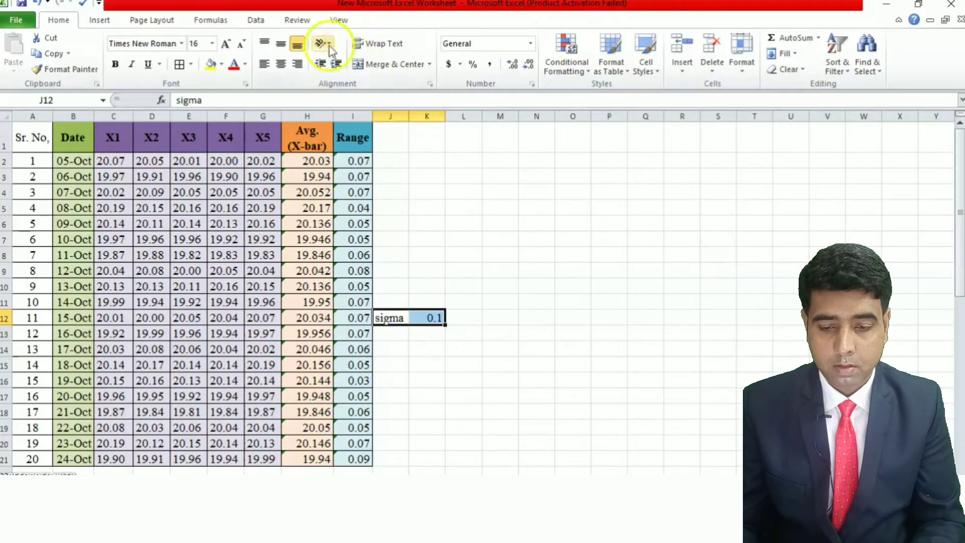
{"action": "left_click", "coordinate": [217, 69]}
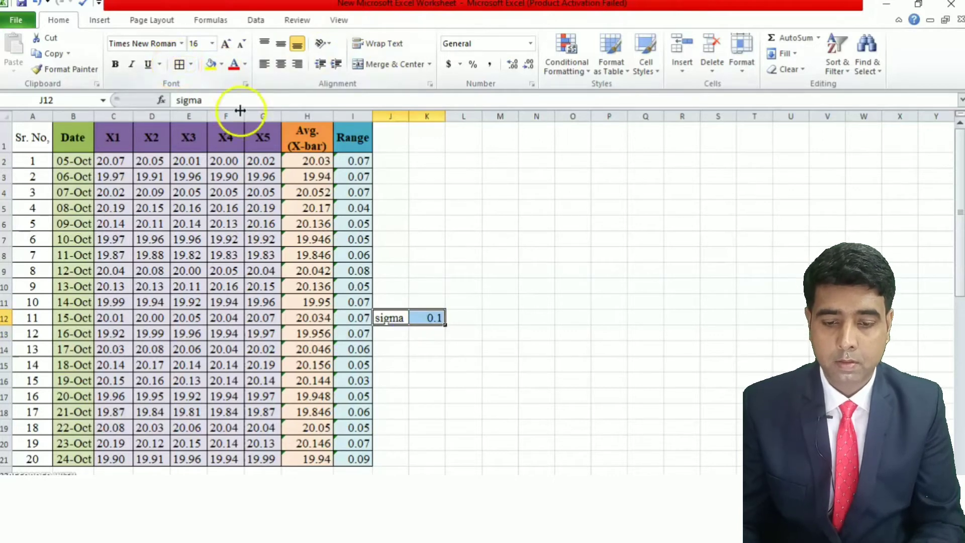
{"action": "left_click", "coordinate": [412, 333]}
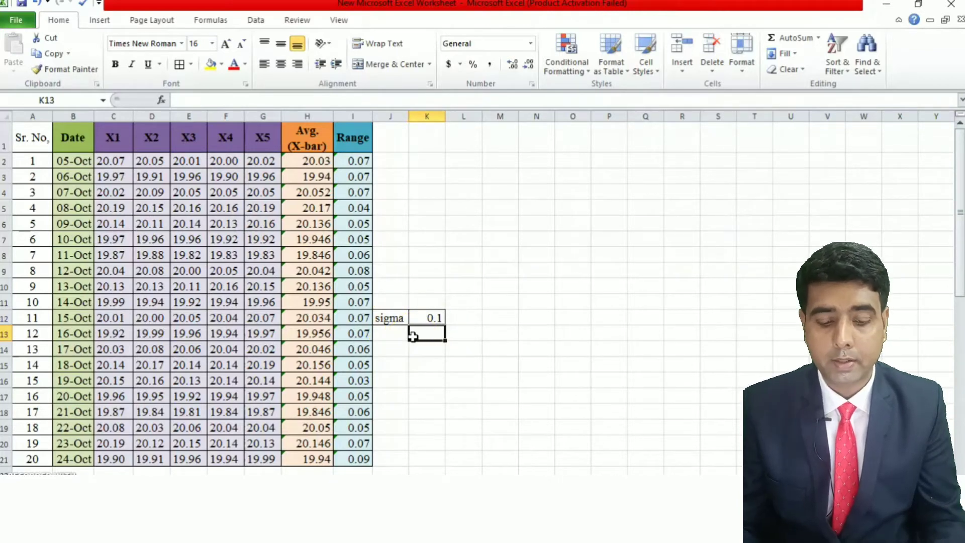
{"action": "key", "text": "Down"}
{"action": "key", "text": "Left"}
{"action": "key", "text": "Left"}
{"action": "key", "text": "Left"}
{"action": "key", "text": "Down"}
{"action": "key", "text": "Down"}
{"action": "key", "text": "Down"}
{"action": "key", "text": "Down"}
{"action": "key", "text": "Down"}
{"action": "key", "text": "Down"}
{"action": "key", "text": "Down"}
{"action": "key", "text": "Down"}
{"action": "key", "text": "Down"}
{"action": "key", "text": "Down"}
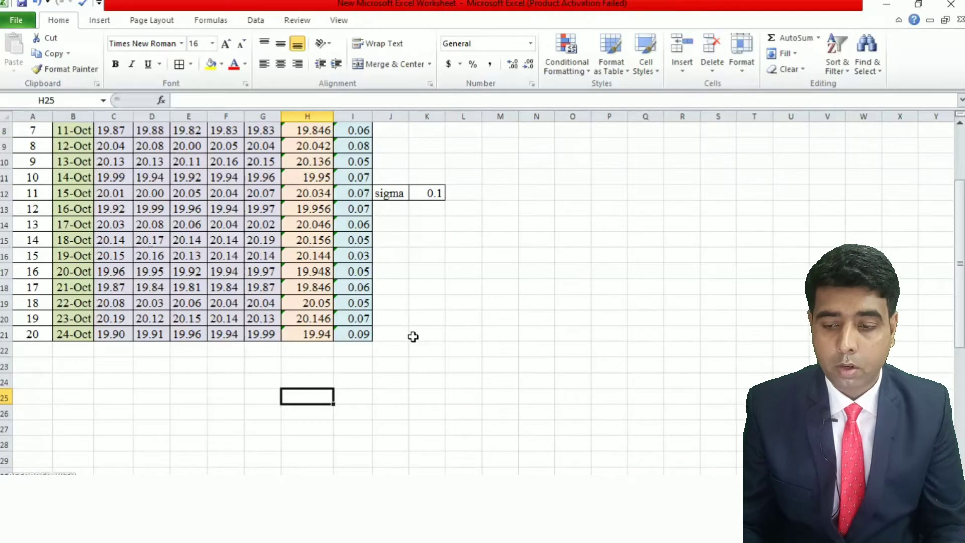
{"action": "key", "text": "Left"}
{"action": "key", "text": "Up"}
{"action": "key", "text": "Up"}
{"action": "key", "text": "Up"}
{"action": "key", "text": "Up"}
{"action": "key", "text": "Up"}
{"action": "key", "text": "Up"}
{"action": "key", "text": "Up"}
{"action": "key", "text": "Up"}
{"action": "key", "text": "Up"}
{"action": "key", "text": "Up"}
{"action": "key", "text": "Up"}
{"action": "key", "text": "Up"}
{"action": "key", "text": "Up"}
{"action": "key", "text": "Up"}
{"action": "key", "text": "Up"}
{"action": "key", "text": "Up"}
{"action": "key", "text": "Up"}
{"action": "key", "text": "Up"}
{"action": "key", "text": "Up"}
{"action": "key", "text": "Up"}
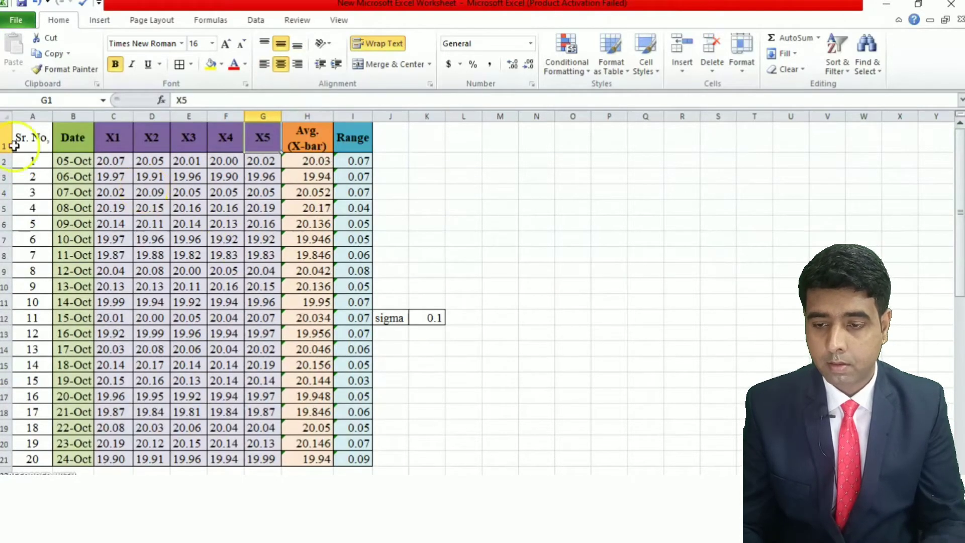
- Copy the Sr. No. and Date columns, A1:B21, and paste them below the table starting at A24
{"action": "left_click_drag", "start_coordinate": [31, 137], "coordinate": [83, 397]}
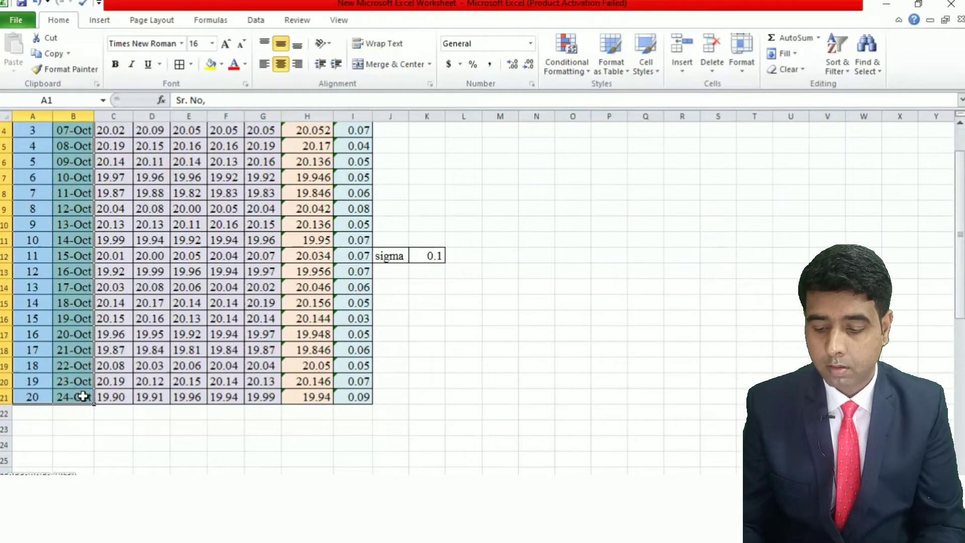
{"action": "key", "text": "ctrl+c"}
{"action": "left_click", "coordinate": [71, 439]}
{"action": "key", "text": "Down"}
{"action": "key", "text": "Down"}
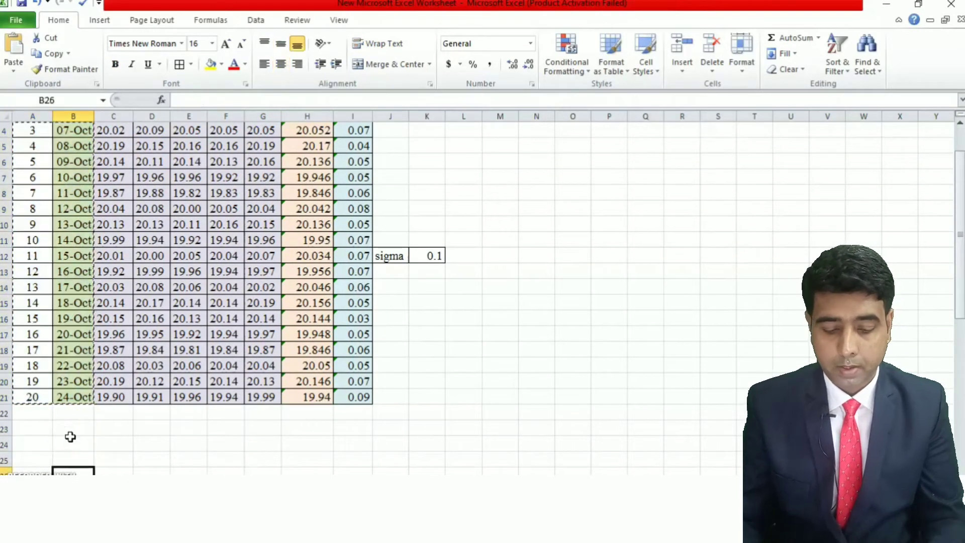
{"action": "left_click", "coordinate": [71, 437]}
{"action": "key", "text": "Left"}
{"action": "key", "text": "ctrl+v"}
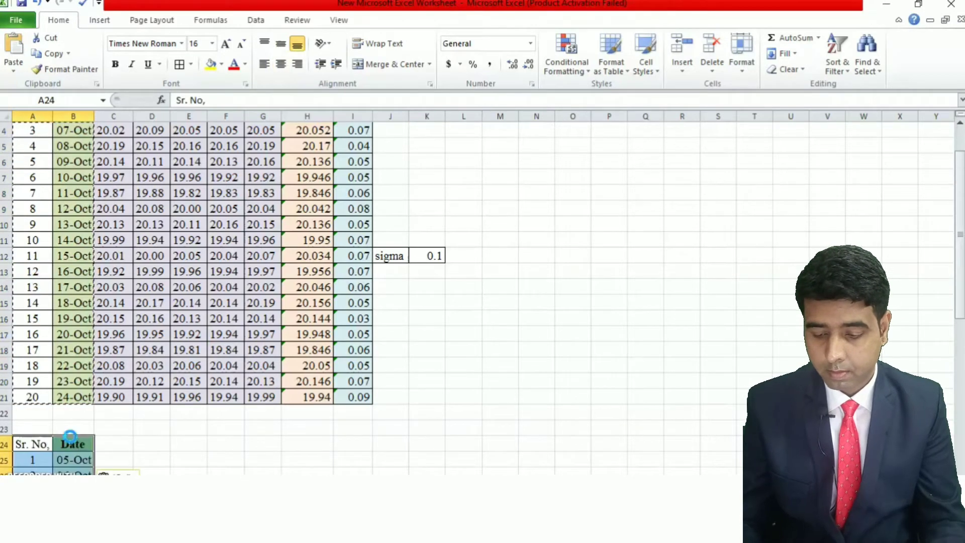
{"action": "left_click", "coordinate": [71, 437]}
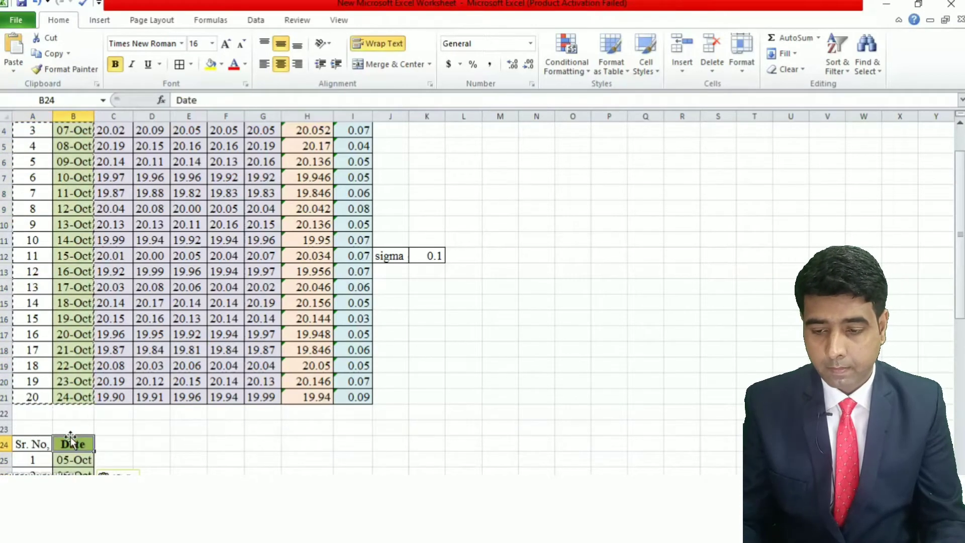
- Copy the Avg. (X-bar) column, H1:H21, and paste it as values only beside the copied dates, starting at C24
{"action": "left_click", "coordinate": [164, 445]}
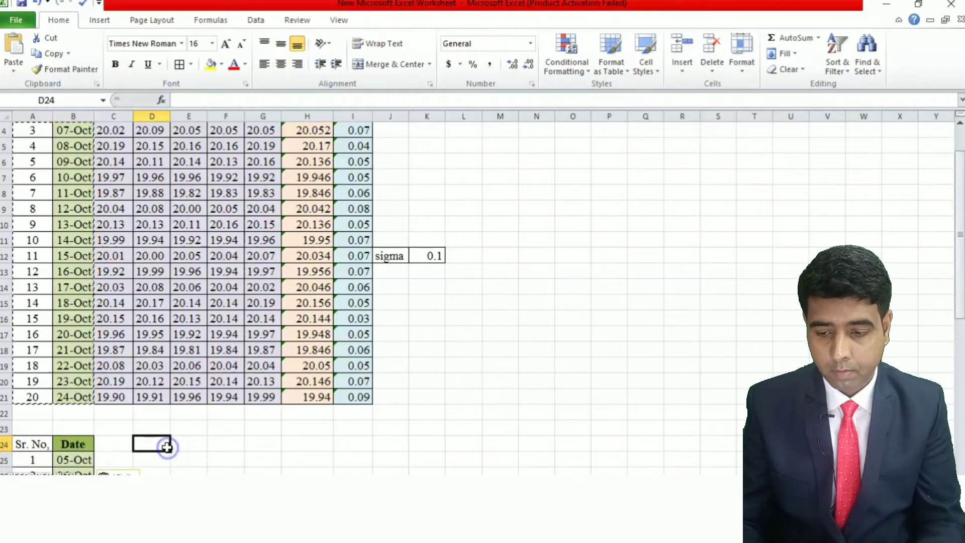
{"action": "key", "text": "Up"}
{"action": "key", "text": "Up"}
{"action": "key", "text": "Up"}
{"action": "key", "text": "Up"}
{"action": "key", "text": "Up"}
{"action": "key", "text": "Up"}
{"action": "key", "text": "Up"}
{"action": "key", "text": "Up"}
{"action": "key", "text": "Up"}
{"action": "key", "text": "Up"}
{"action": "key", "text": "Up"}
{"action": "key", "text": "Up"}
{"action": "key", "text": "Up"}
{"action": "key", "text": "Up"}
{"action": "key", "text": "Up"}
{"action": "key", "text": "Up"}
{"action": "key", "text": "Up"}
{"action": "key", "text": "Up"}
{"action": "key", "text": "Up"}
{"action": "key", "text": "Up"}
{"action": "key", "text": "Right"}
{"action": "key", "text": "Right"}
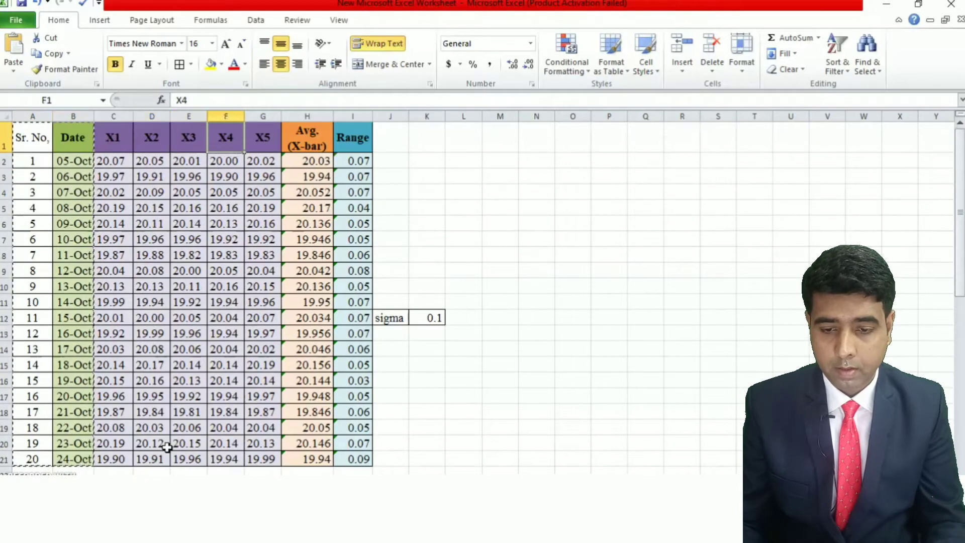
{"action": "key", "text": "Right"}
{"action": "key", "text": "Right"}
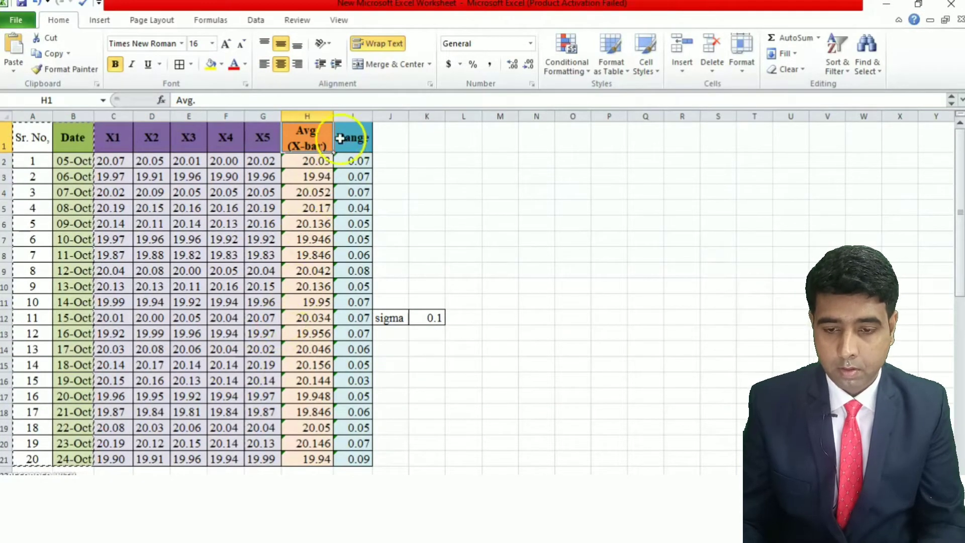
{"action": "left_click_drag", "start_coordinate": [323, 135], "coordinate": [331, 456]}
{"action": "key", "text": "ctrl+c"}
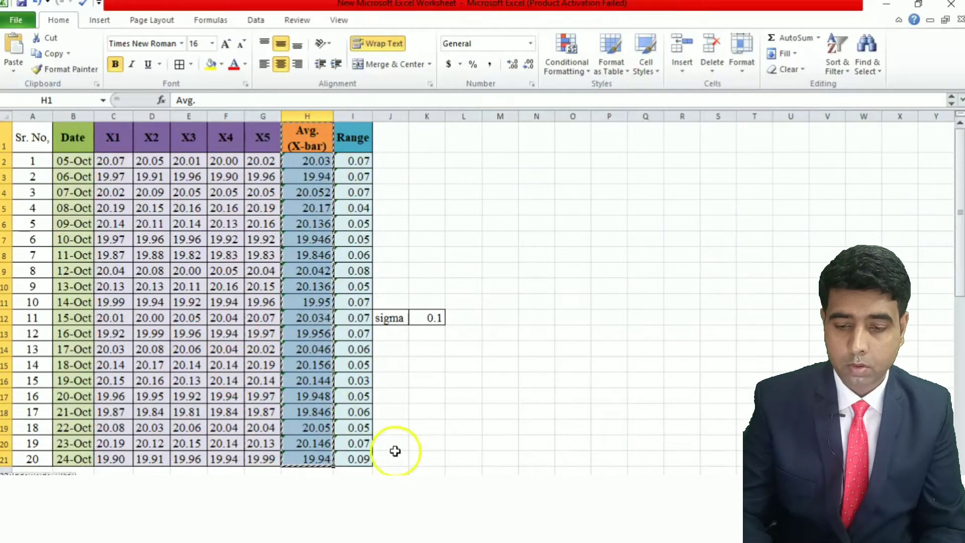
{"action": "left_click", "coordinate": [432, 447]}
{"action": "key", "text": "Down"}
{"action": "key", "text": "Down"}
{"action": "key", "text": "Down"}
{"action": "key", "text": "Down"}
{"action": "key", "text": "Down"}
{"action": "key", "text": "Down"}
{"action": "key", "text": "Down"}
{"action": "key", "text": "Down"}
{"action": "key", "text": "Down"}
{"action": "key", "text": "Down"}
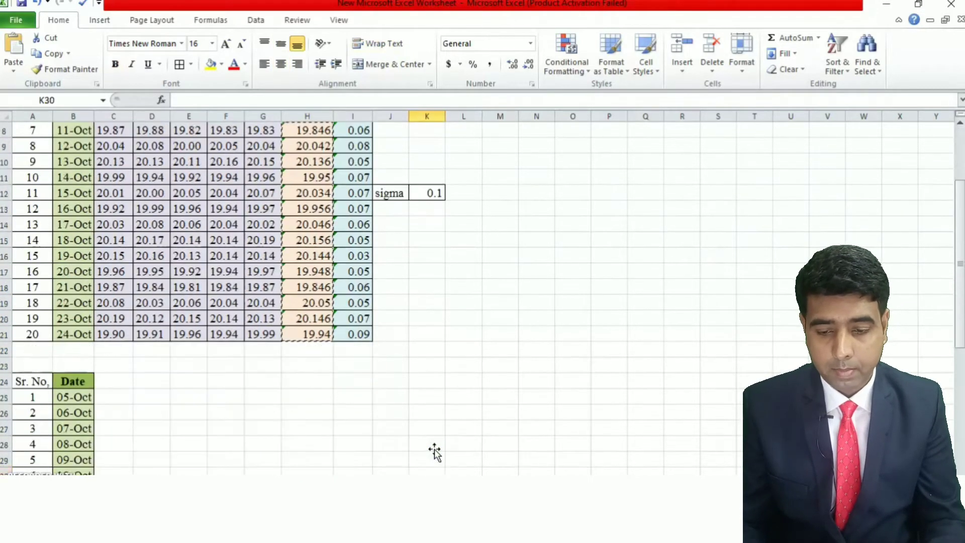
{"action": "scroll", "coordinate": [435, 451], "scroll_direction": "down", "scroll_amount": 1}
{"action": "left_click", "coordinate": [117, 336]}
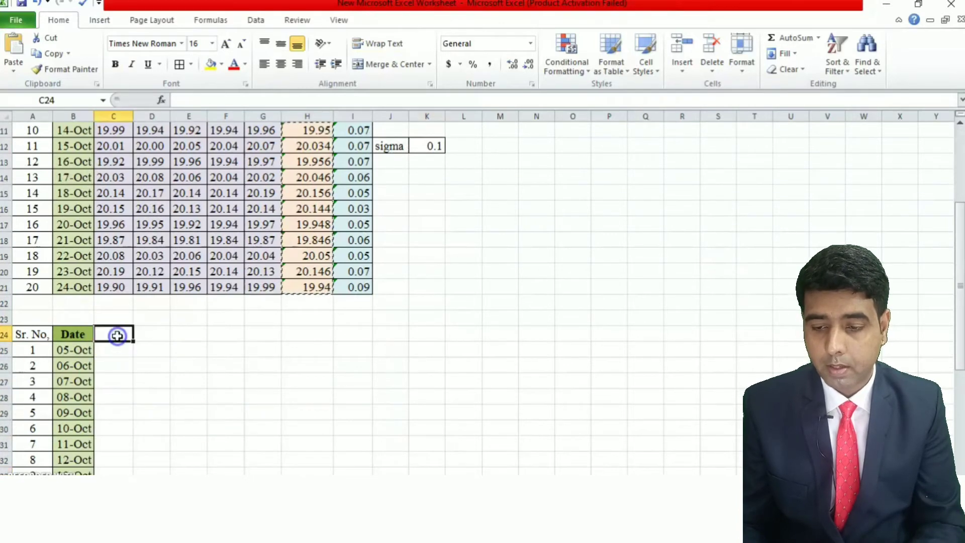
{"action": "right_click", "coordinate": [119, 340]}
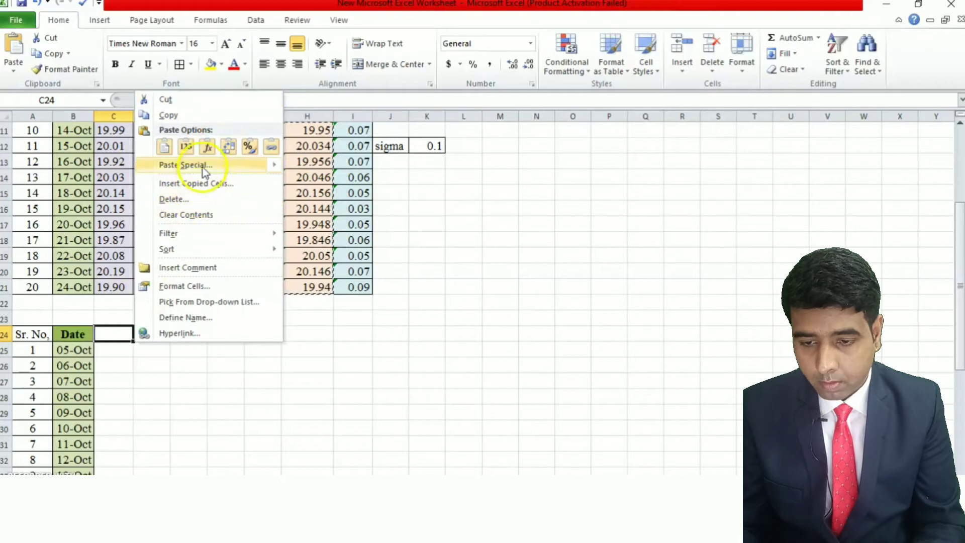
{"action": "mouse_move", "coordinate": [203, 167]}
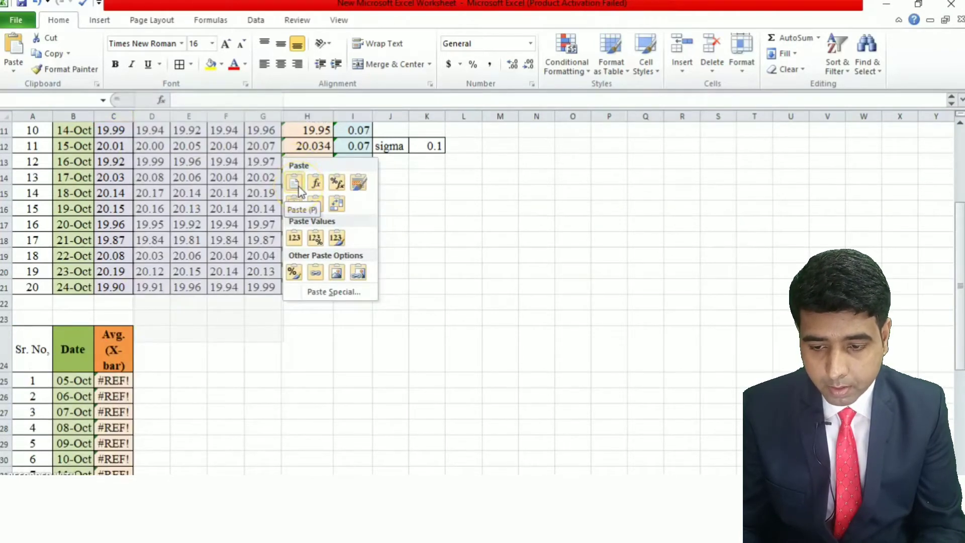
{"action": "left_click", "coordinate": [295, 240]}
{"action": "left_click", "coordinate": [197, 427]}
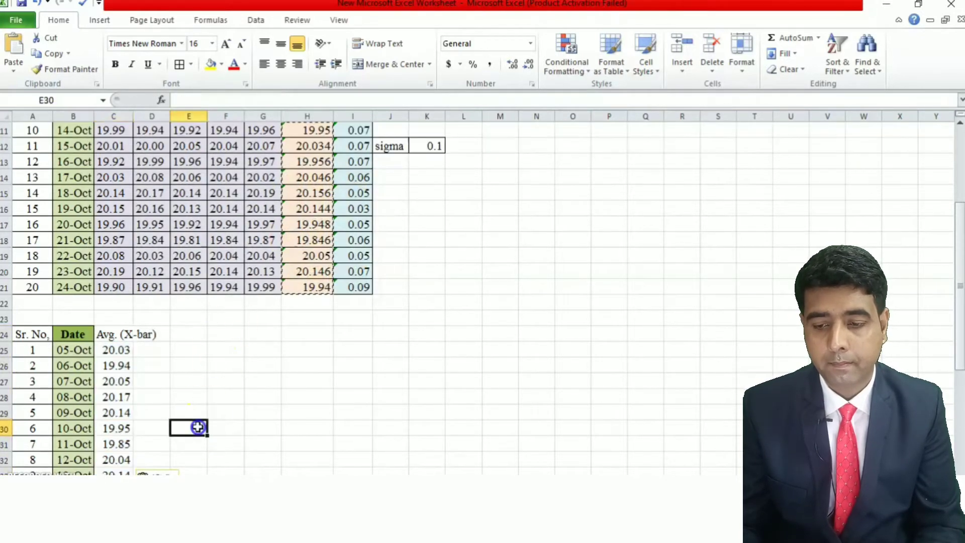
- Add all borders to the pasted averages in C24:C44 and autofit the width of column C
{"action": "key", "text": "Down"}
{"action": "key", "text": "Down"}
{"action": "key", "text": "Down"}
{"action": "key", "text": "Down"}
{"action": "key", "text": "Down"}
{"action": "key", "text": "Down"}
{"action": "key", "text": "Down"}
{"action": "key", "text": "Down"}
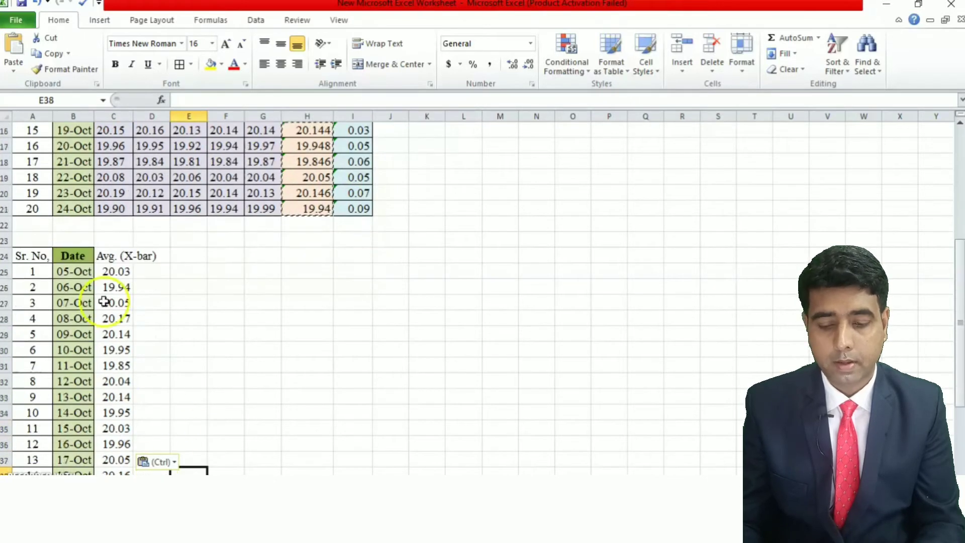
{"action": "left_click", "coordinate": [117, 257]}
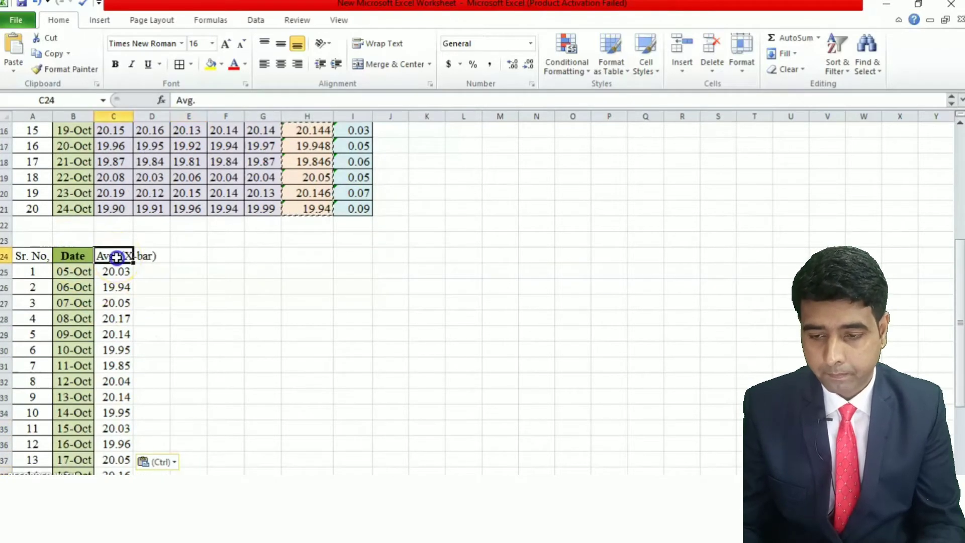
{"action": "left_click_drag", "start_coordinate": [116, 257], "coordinate": [123, 461]}
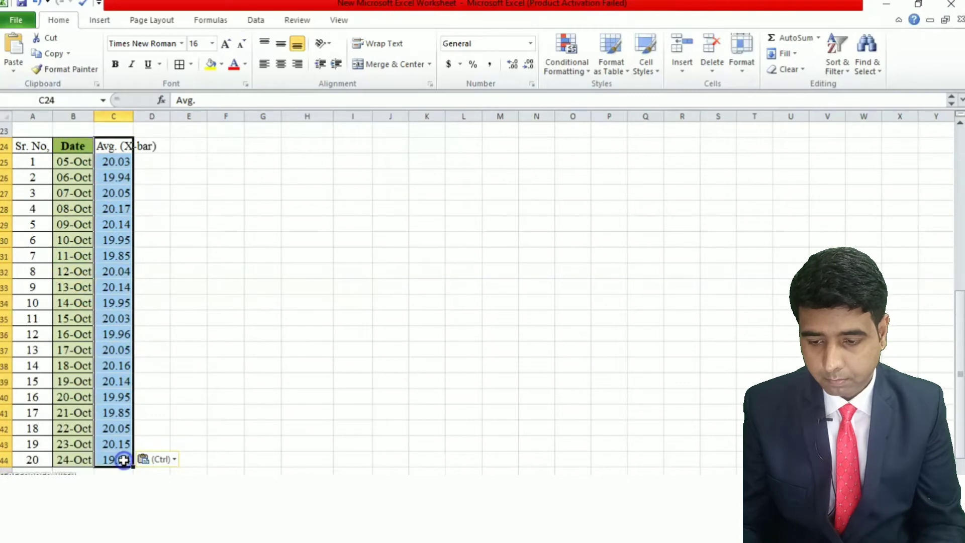
{"action": "left_click", "coordinate": [182, 70]}
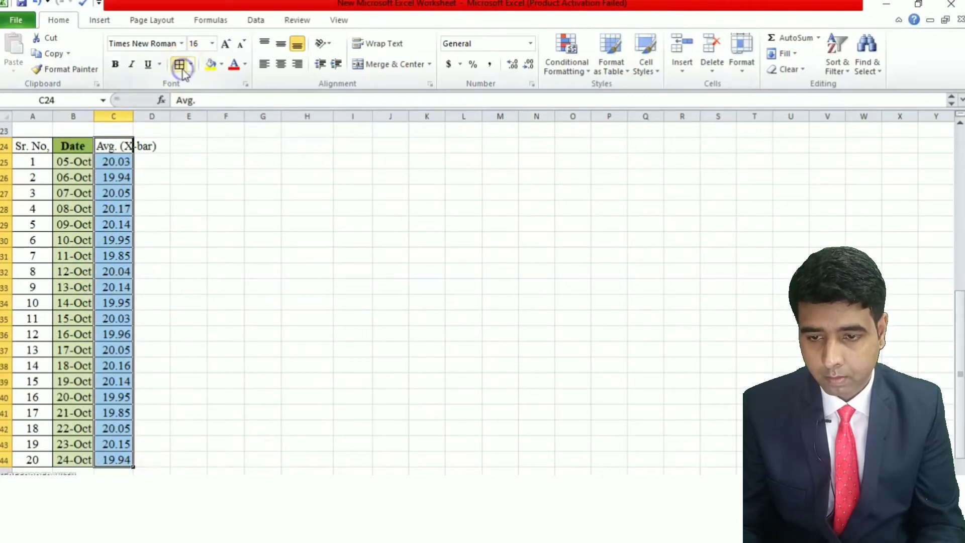
{"action": "double_click", "coordinate": [133, 118]}
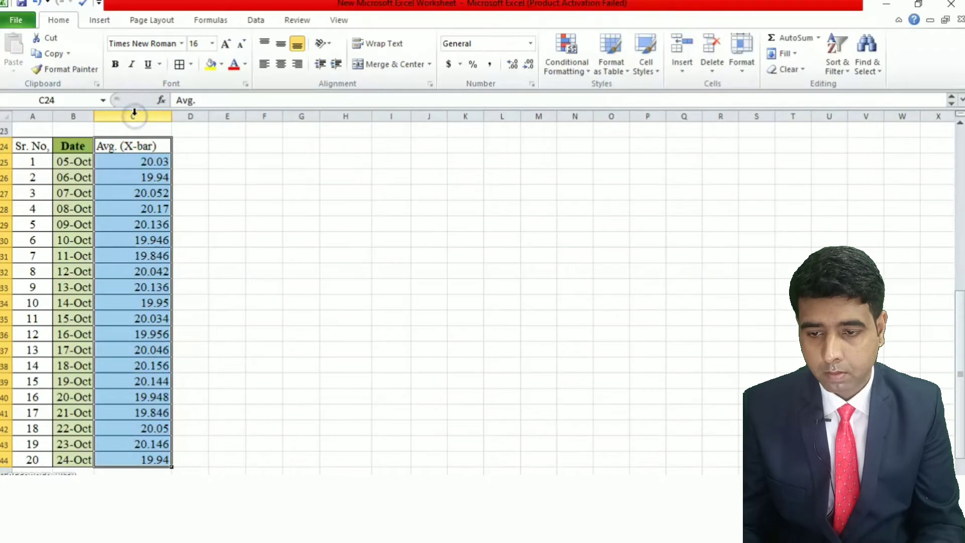
- Enter the headers X Double Bar, UCL and LCL in D24:F24, and autofit the width of column D
{"action": "left_click", "coordinate": [186, 148]}
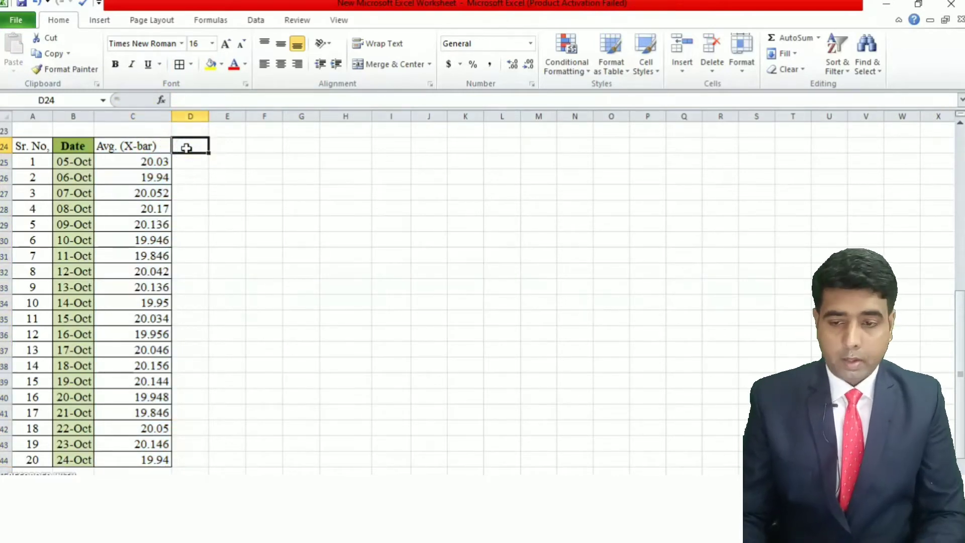
{"action": "type", "text": "X"}
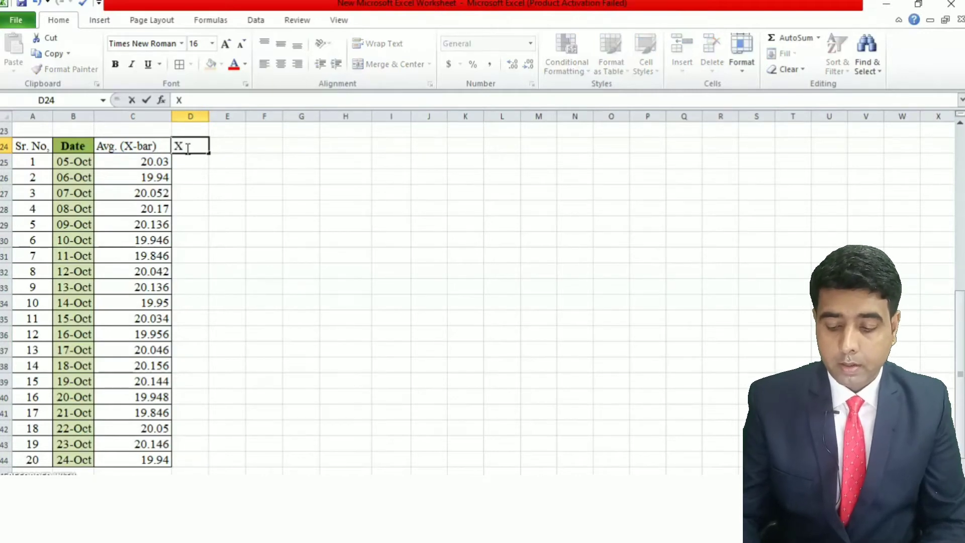
{"action": "type", "text": " Double Bar"}
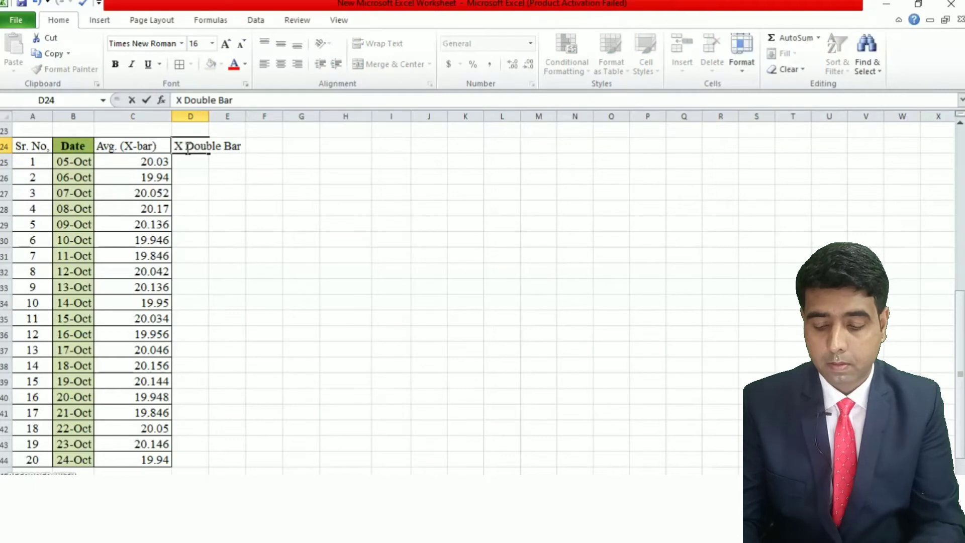
{"action": "key", "text": "Tab"}
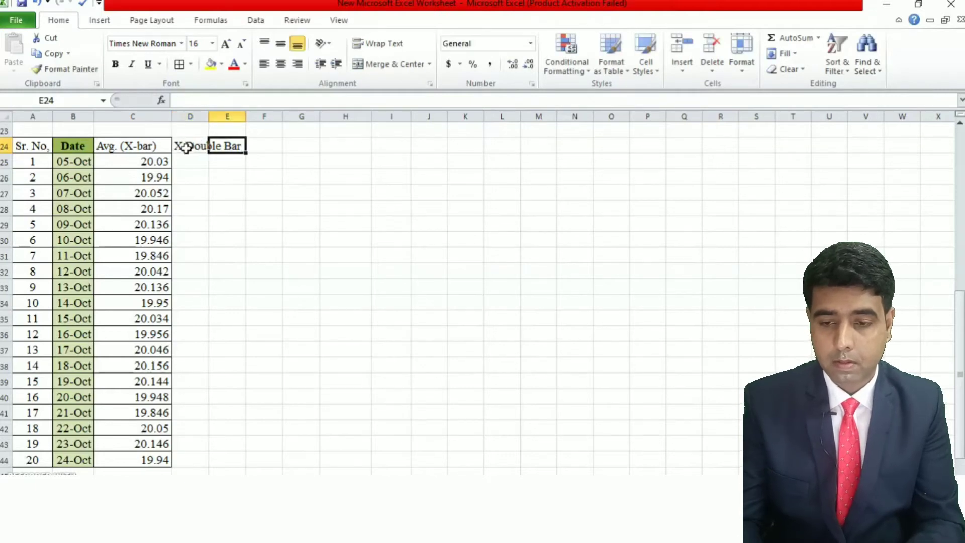
{"action": "double_click", "coordinate": [207, 115]}
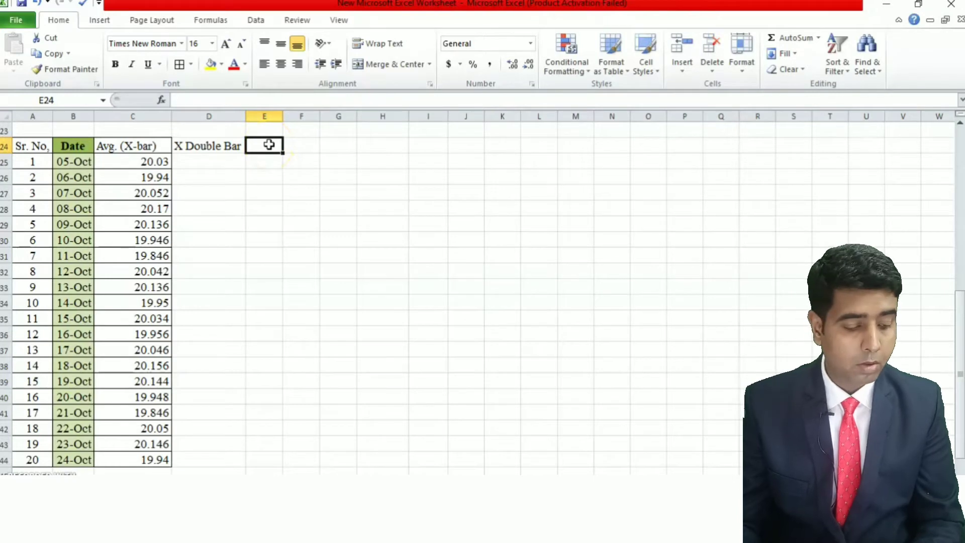
{"action": "type", "text": "UCL"}
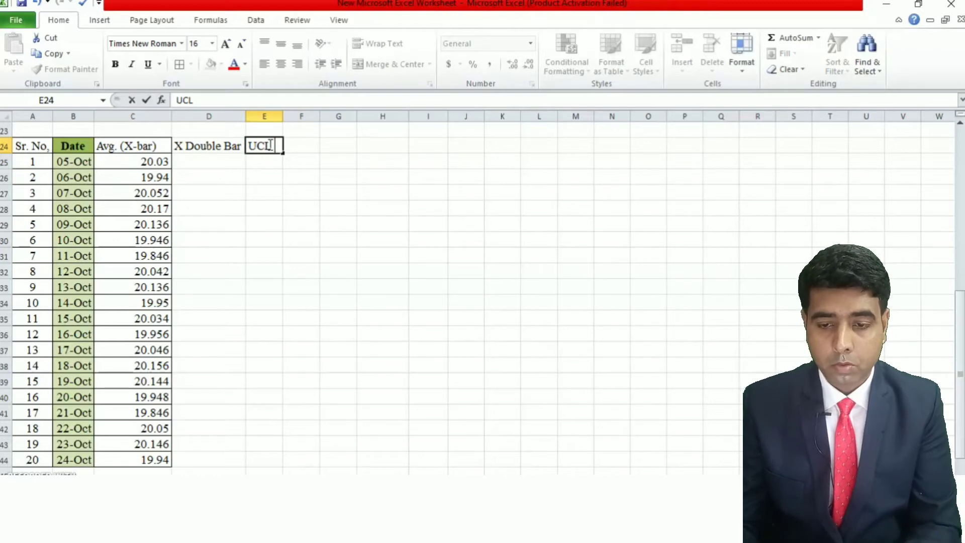
{"action": "key", "text": "Tab"}
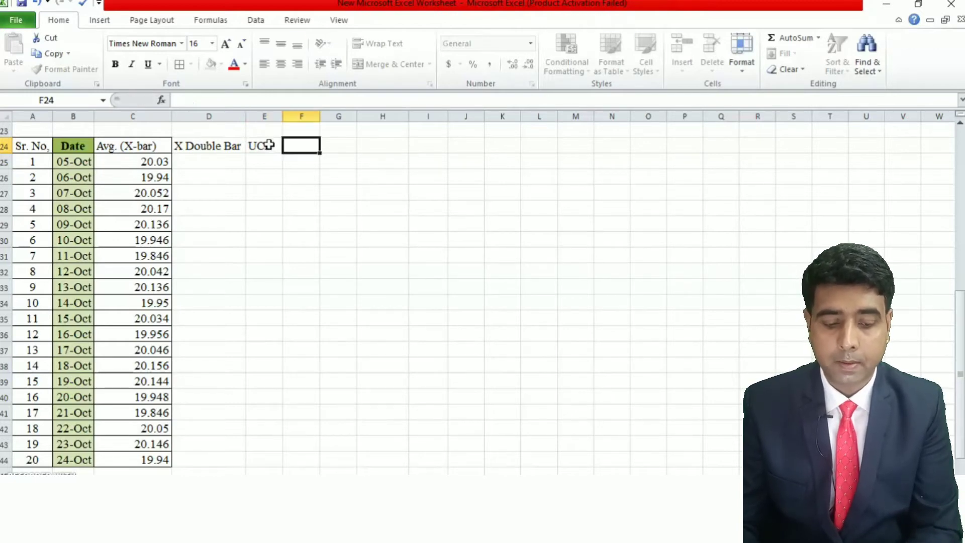
{"action": "type", "text": "LCL"}
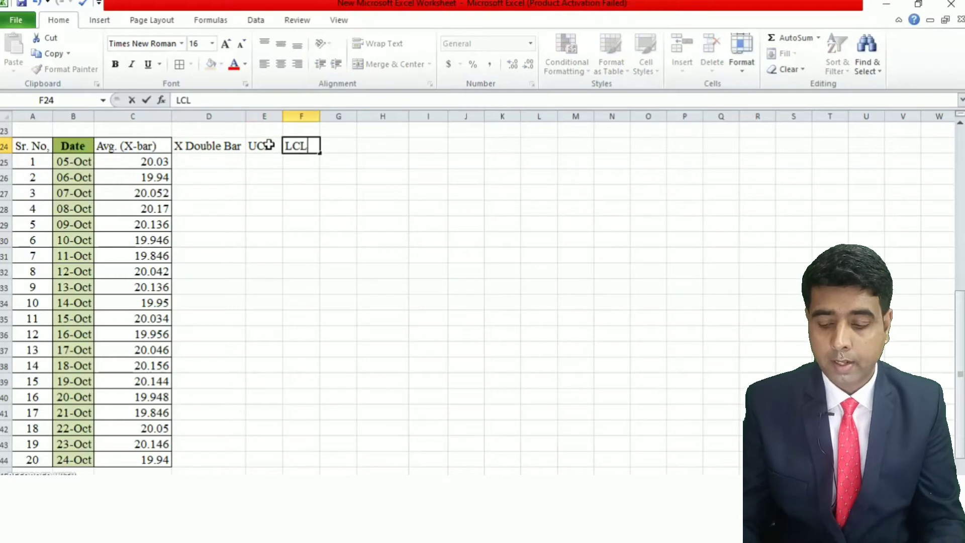
{"action": "key", "text": "Return"}
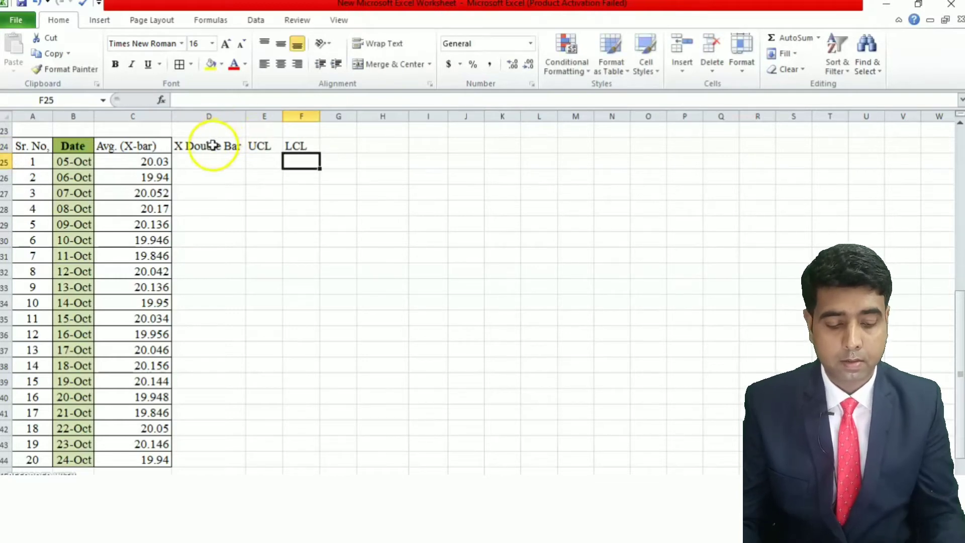
- Add all borders to the X Double Bar, UCL and LCL columns, D24:F44
{"action": "left_click_drag", "start_coordinate": [212, 146], "coordinate": [297, 457]}
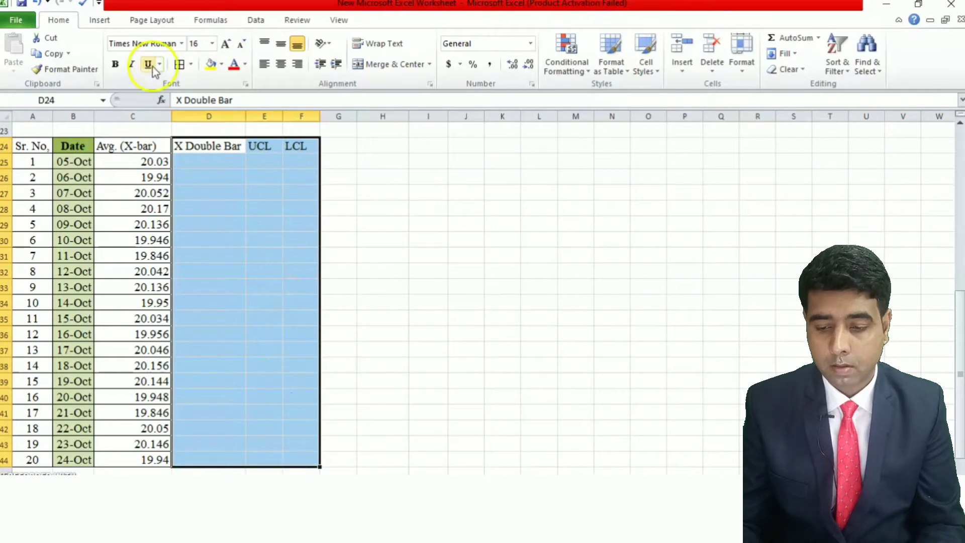
{"action": "left_click", "coordinate": [180, 66]}
{"action": "left_click", "coordinate": [263, 244]}
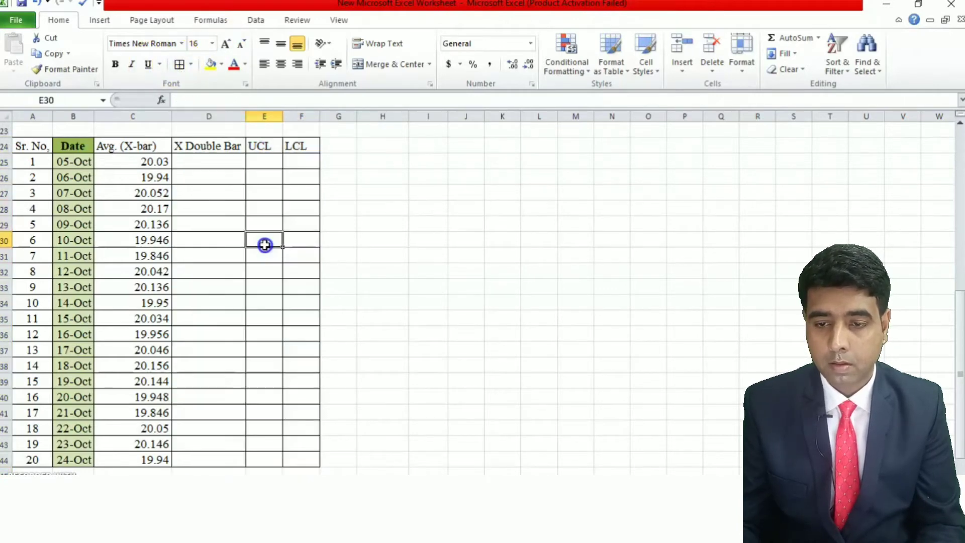
- Enter the formula =AVERAGE(C25:C44) in D25, the first X Double Bar cell
{"action": "left_click", "coordinate": [207, 162]}
{"action": "type", "text": "="}
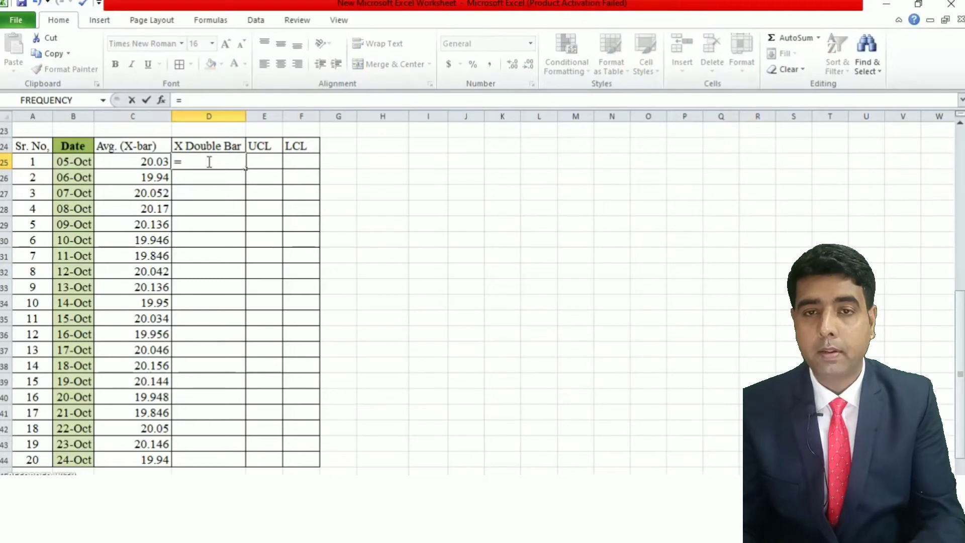
{"action": "type", "text": "av"}
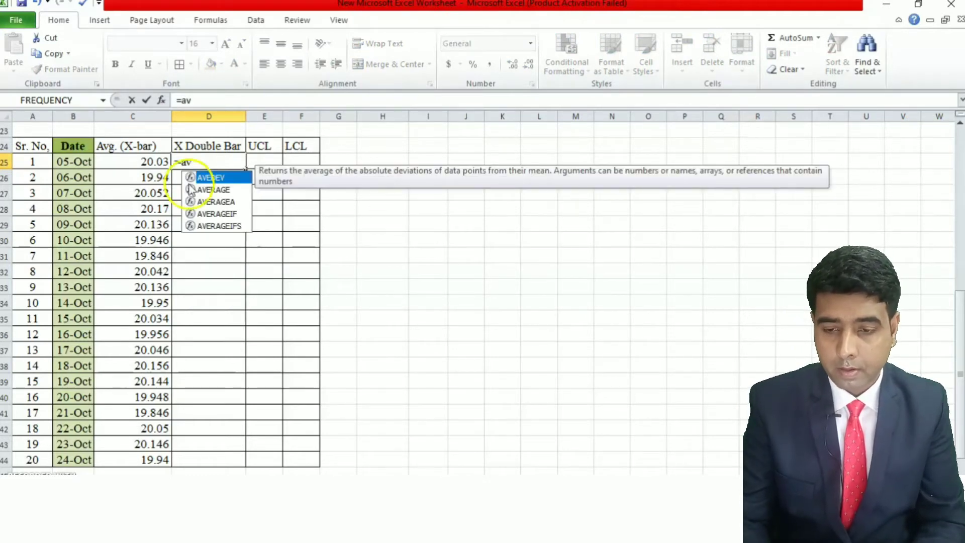
{"action": "double_click", "coordinate": [224, 190]}
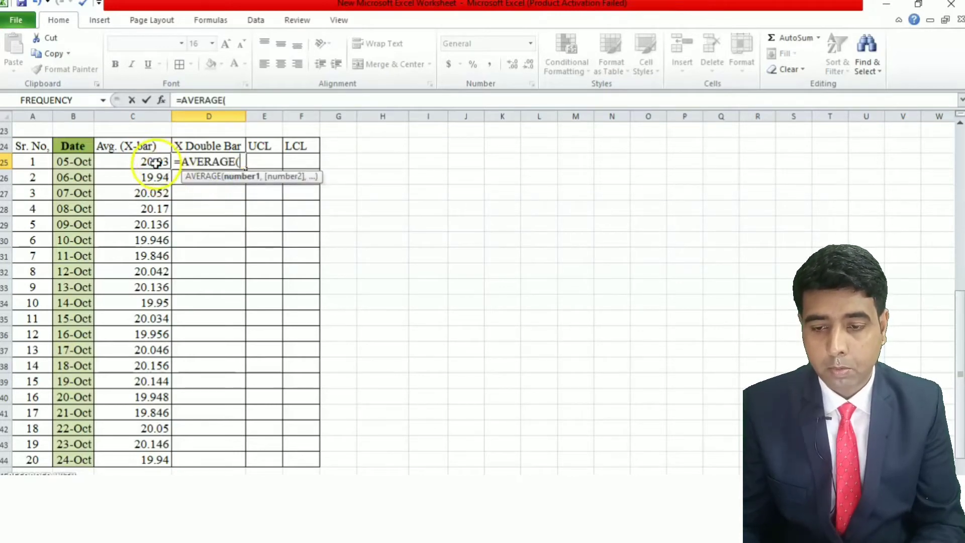
{"action": "left_click_drag", "start_coordinate": [155, 162], "coordinate": [140, 454]}
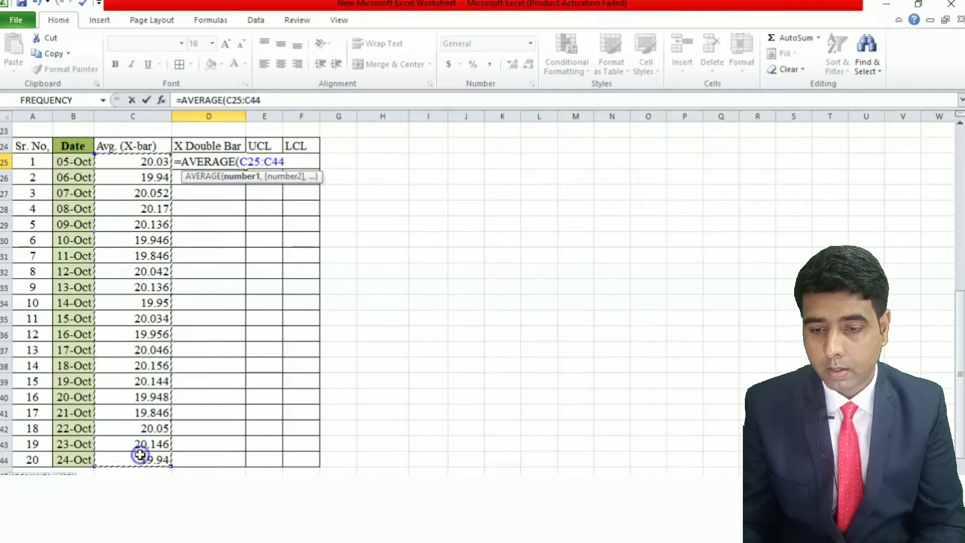
{"action": "type", "text": ")"}
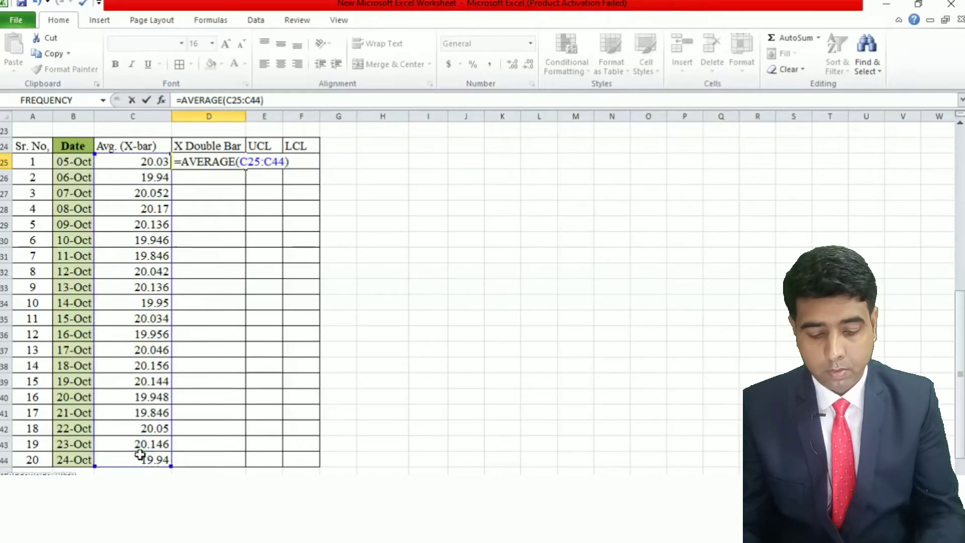
{"action": "key", "text": "Return"}
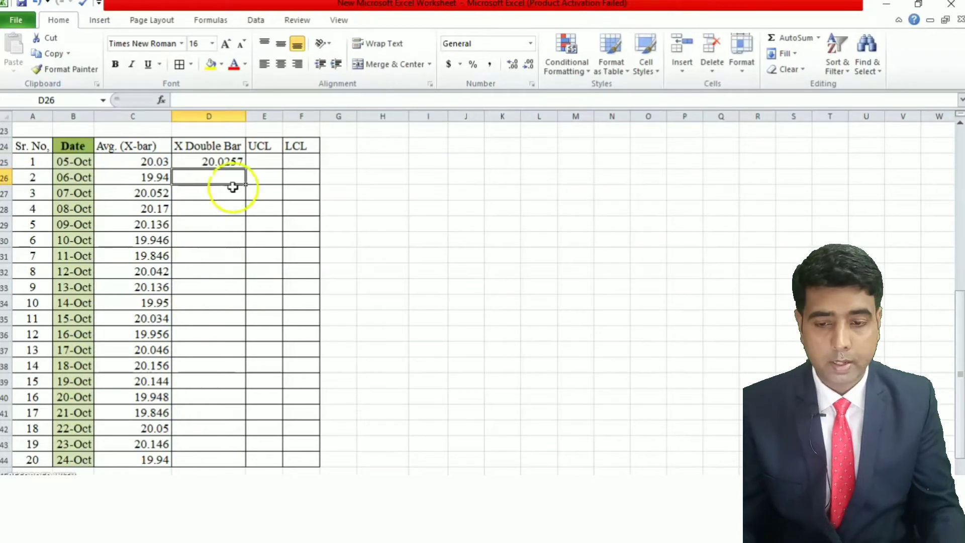
- Make the range in D25's average formula absolute as $C$25:$C$44, and fill the formula down to D44
{"action": "left_click", "coordinate": [217, 165]}
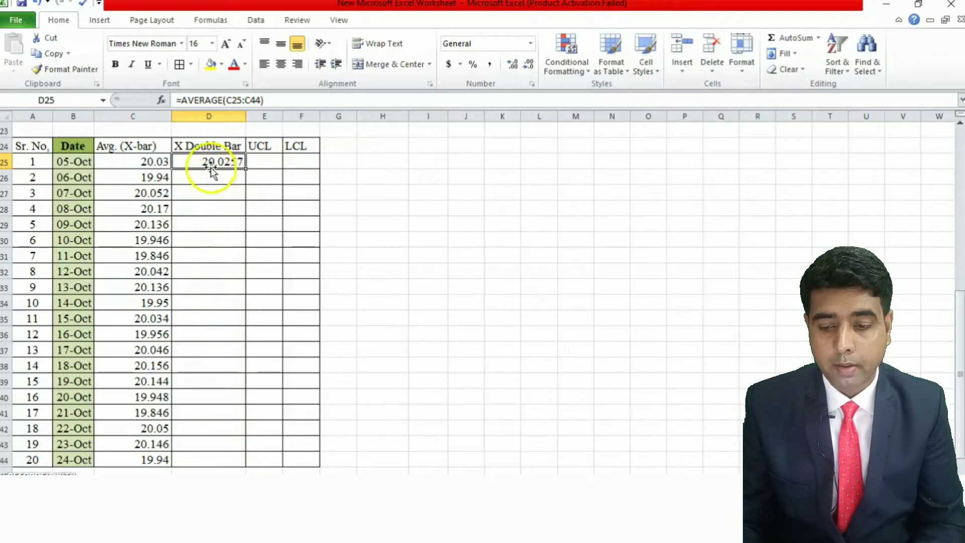
{"action": "left_click", "coordinate": [241, 99]}
{"action": "double_click", "coordinate": [242, 99]}
{"action": "key", "text": "F4"}
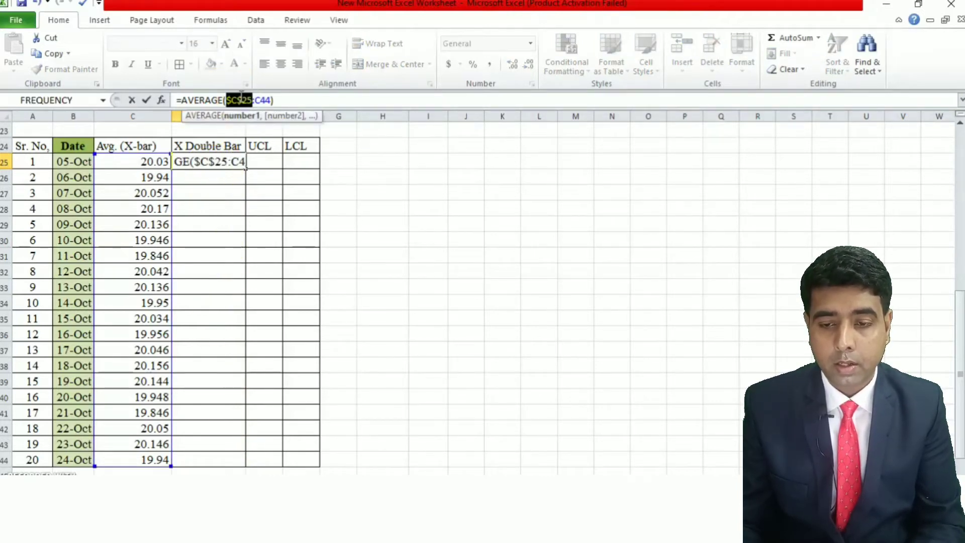
{"action": "double_click", "coordinate": [263, 100]}
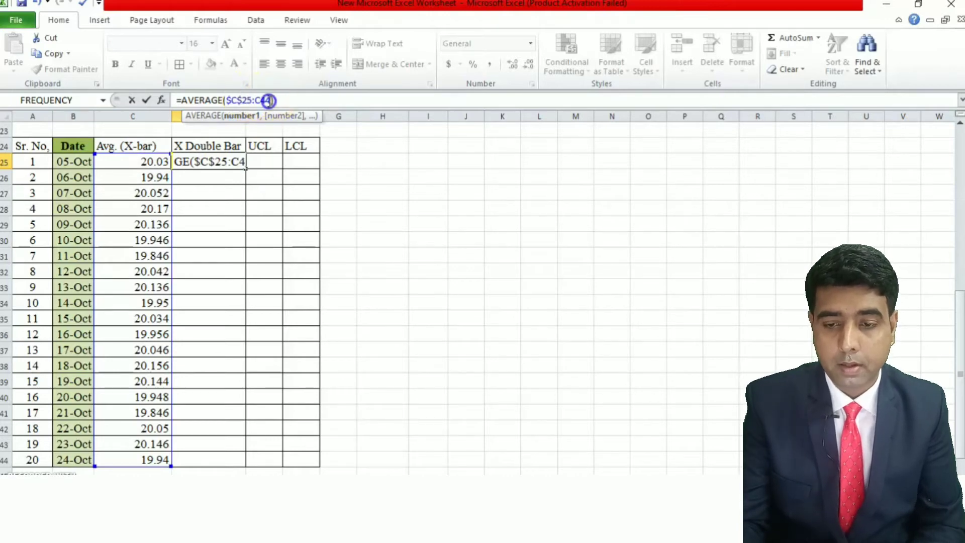
{"action": "key", "text": "F4"}
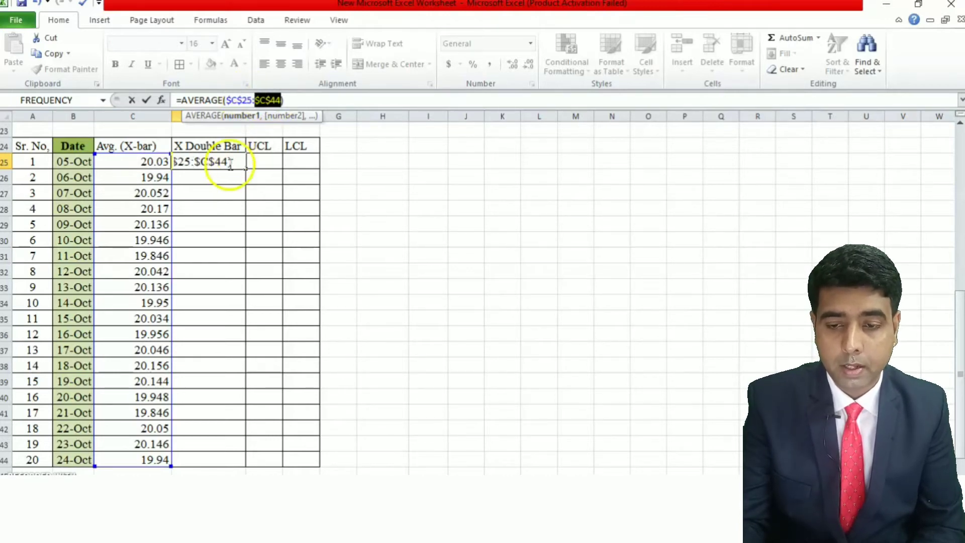
{"action": "key", "text": "Return"}
{"action": "left_click", "coordinate": [228, 163]}
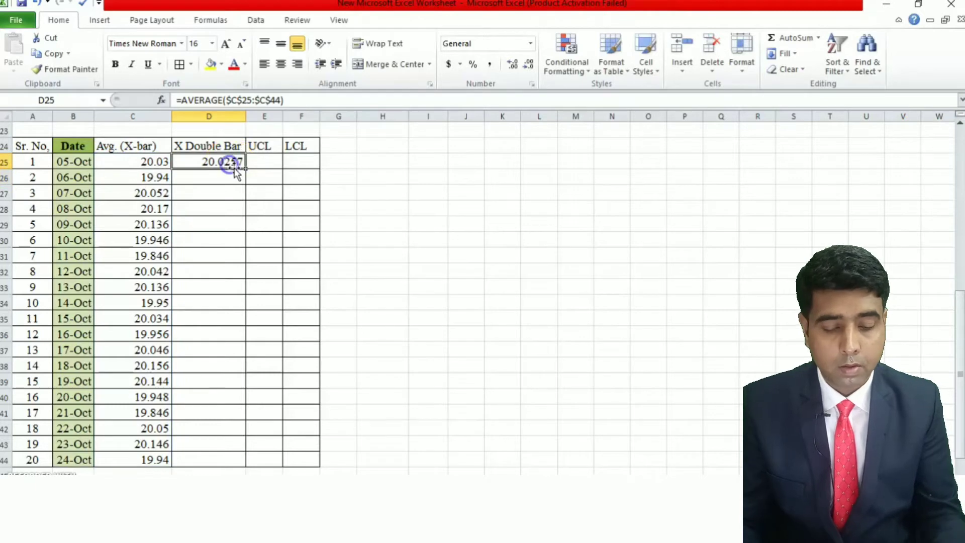
{"action": "double_click", "coordinate": [246, 169]}
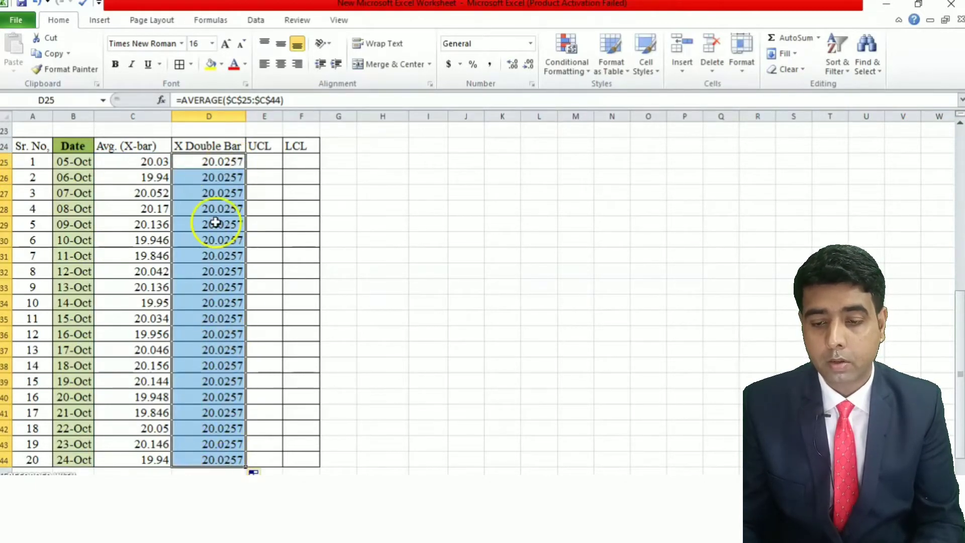
- Enter the upper control limit formula =D25+3*K12 in E25, using the sigma value in K12
{"action": "left_click", "coordinate": [260, 164]}
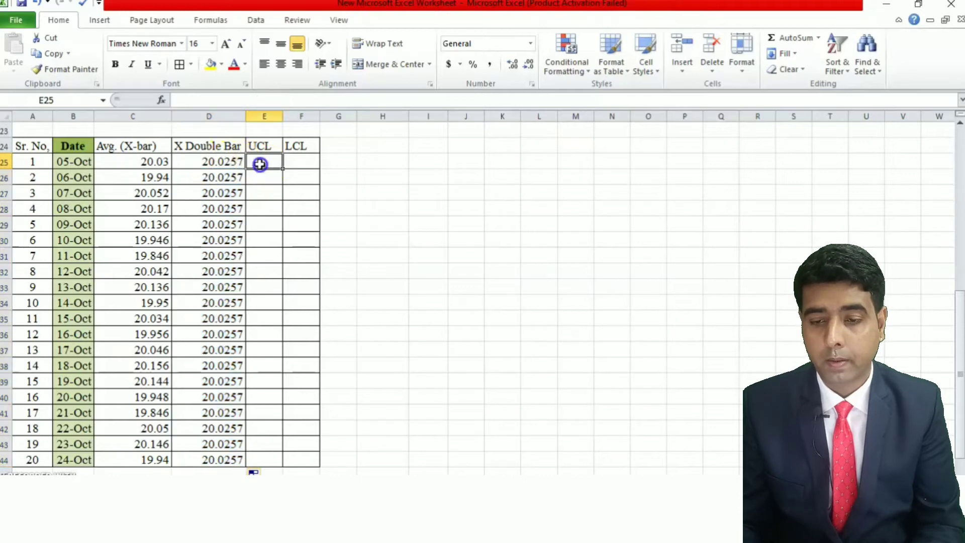
{"action": "left_click", "coordinate": [301, 162]}
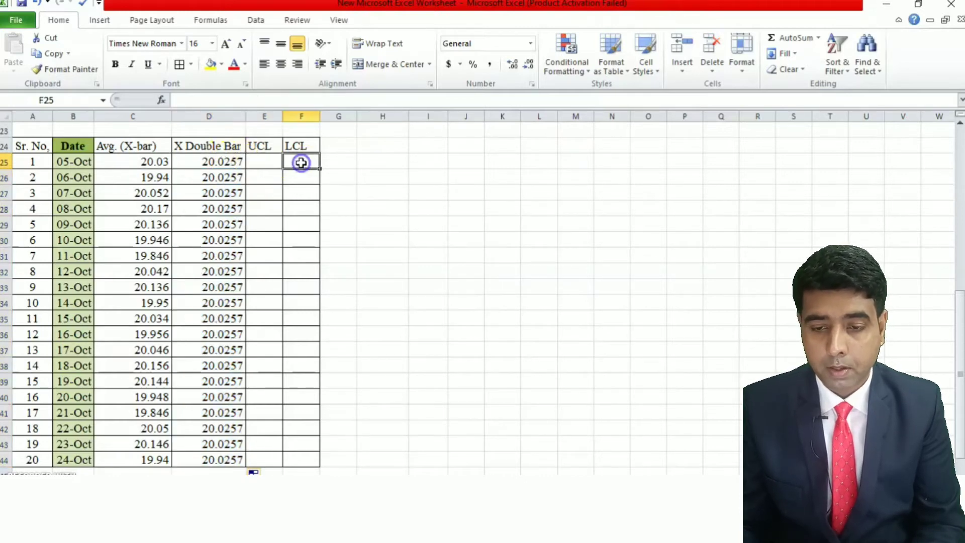
{"action": "left_click", "coordinate": [264, 162]}
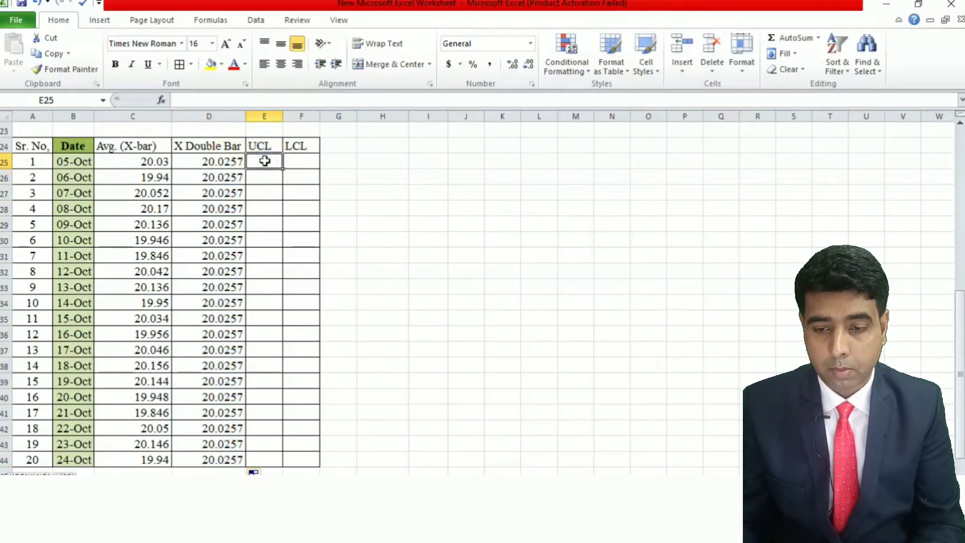
{"action": "type", "text": "="}
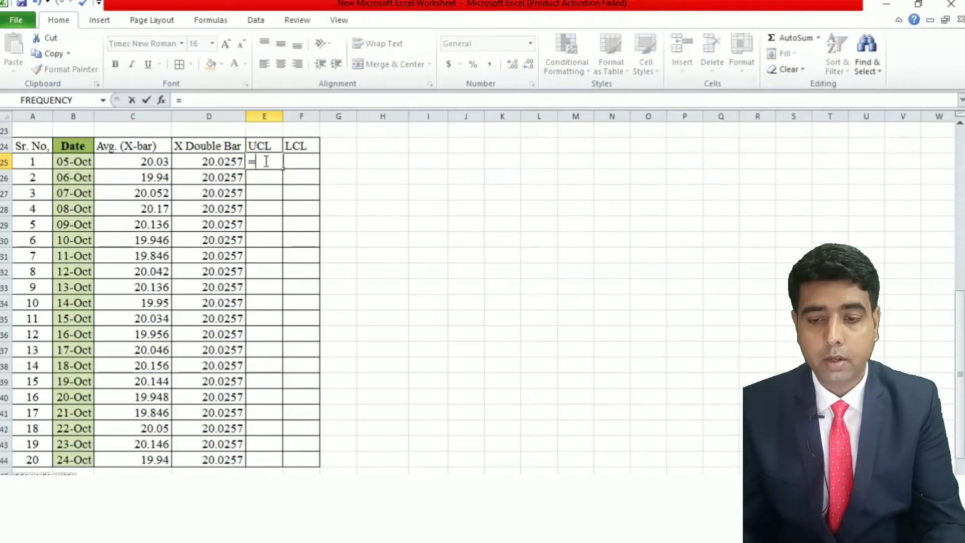
{"action": "key", "text": "Left"}
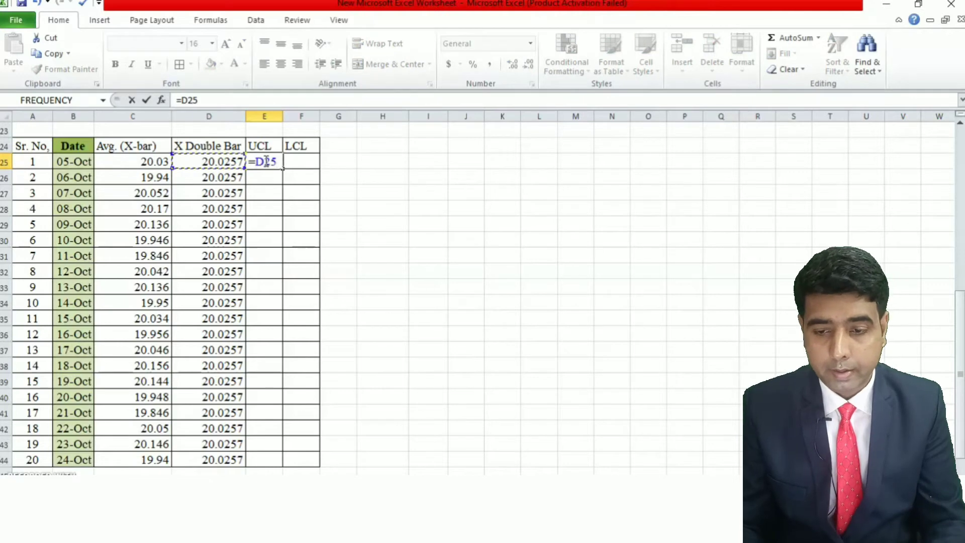
{"action": "type", "text": "+3*"}
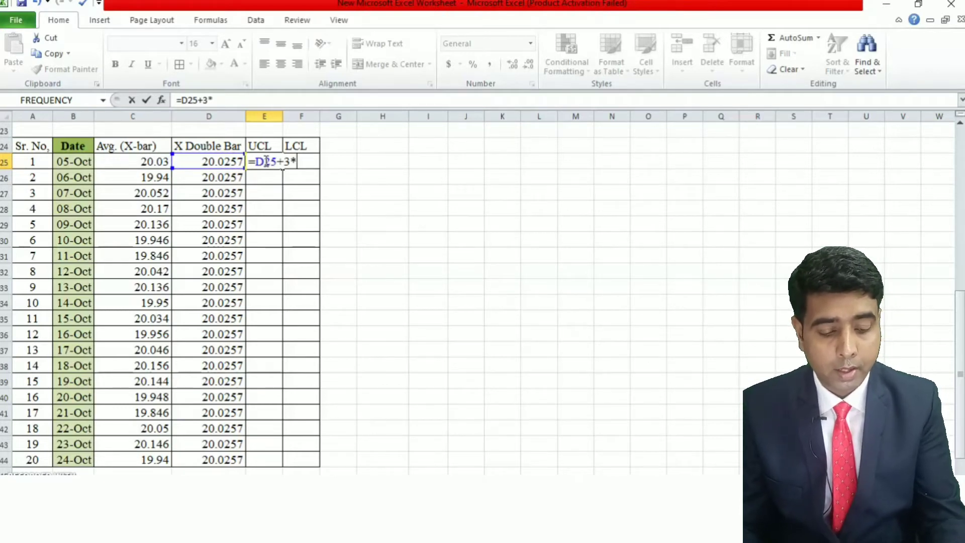
{"action": "key", "text": "Right"}
{"action": "key", "text": "Right"}
{"action": "key", "text": "Right"}
{"action": "key", "text": "Up"}
{"action": "key", "text": "Up"}
{"action": "key", "text": "Up"}
{"action": "key", "text": "Up"}
{"action": "key", "text": "Up"}
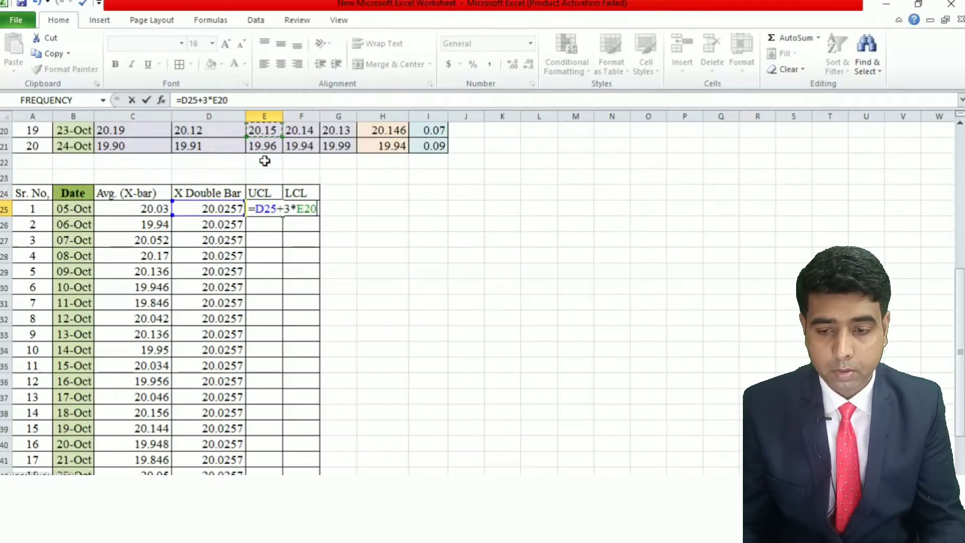
{"action": "key", "text": "Right"}
{"action": "key", "text": "Right"}
{"action": "key", "text": "Up"}
{"action": "key", "text": "Up"}
{"action": "key", "text": "Up"}
{"action": "key", "text": "Up"}
{"action": "key", "text": "Up"}
{"action": "key", "text": "Up"}
{"action": "key", "text": "Up"}
{"action": "key", "text": "Up"}
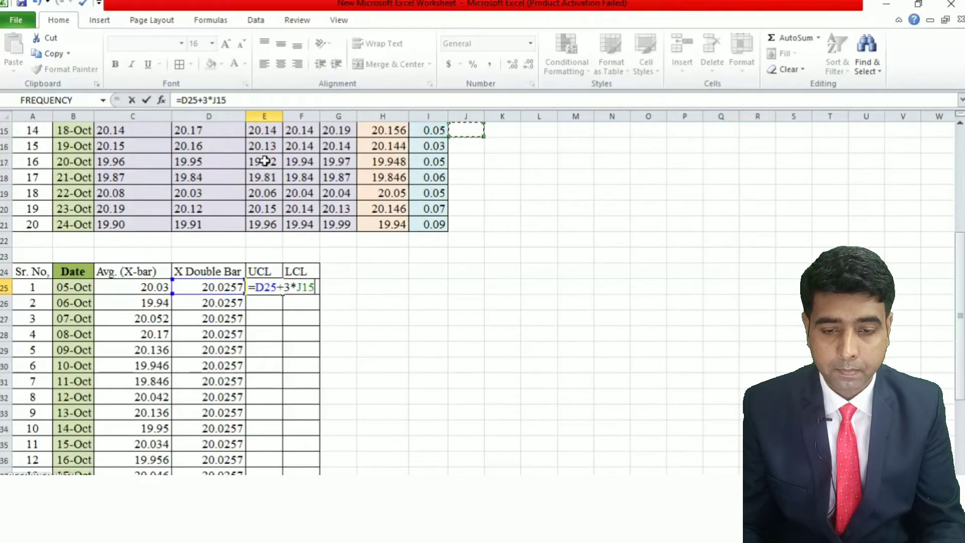
{"action": "key", "text": "Up"}
{"action": "key", "text": "Right"}
{"action": "key", "text": "Down"}
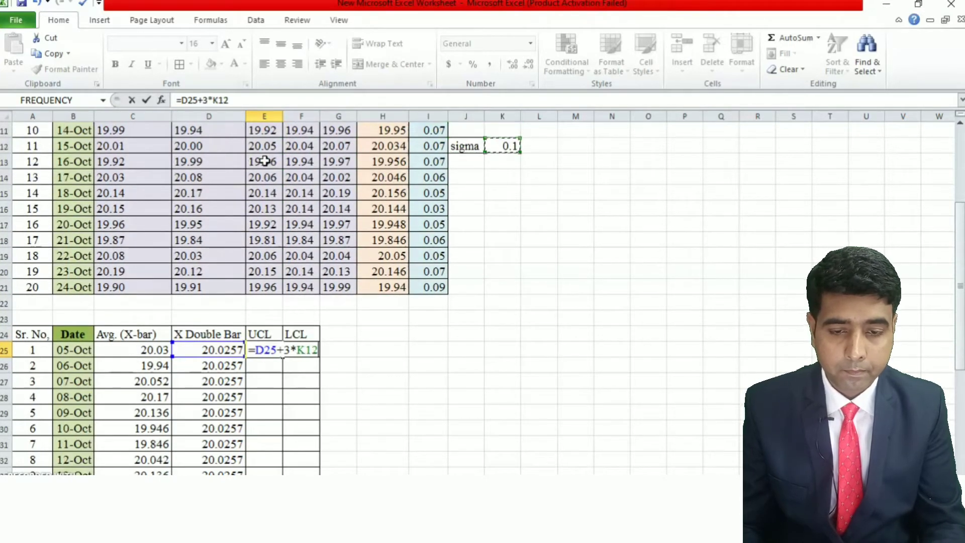
{"action": "key", "text": "Return"}
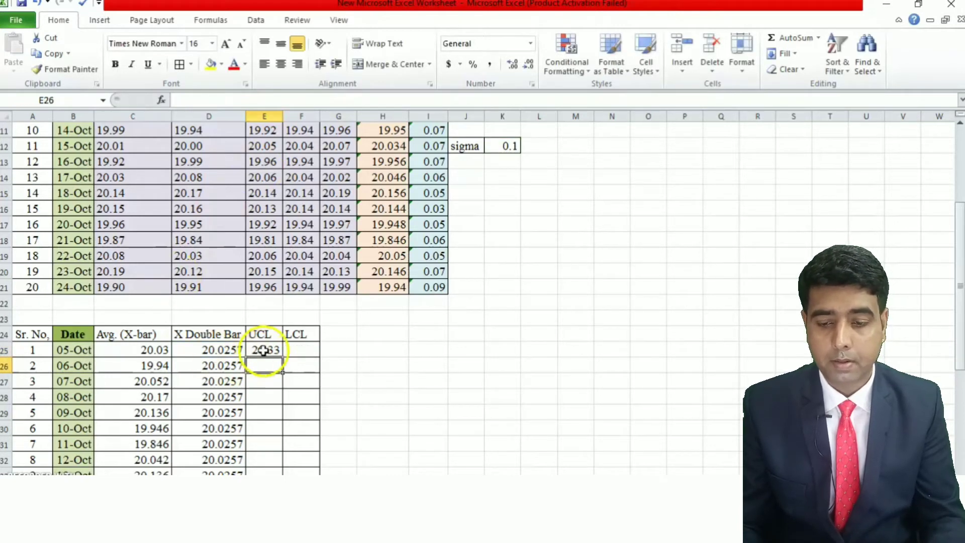
- Make both references in E25's UCL formula absolute, =$D$25+3*$K$12, and fill it down to E44
{"action": "left_click", "coordinate": [267, 348]}
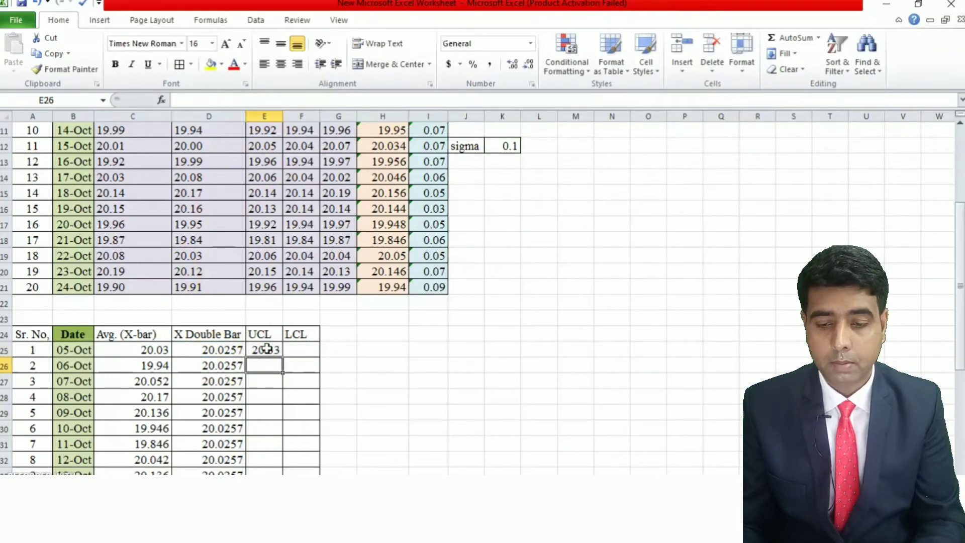
{"action": "scroll", "coordinate": [266, 349], "scroll_direction": "down", "scroll_amount": 4}
{"action": "left_click", "coordinate": [338, 256]}
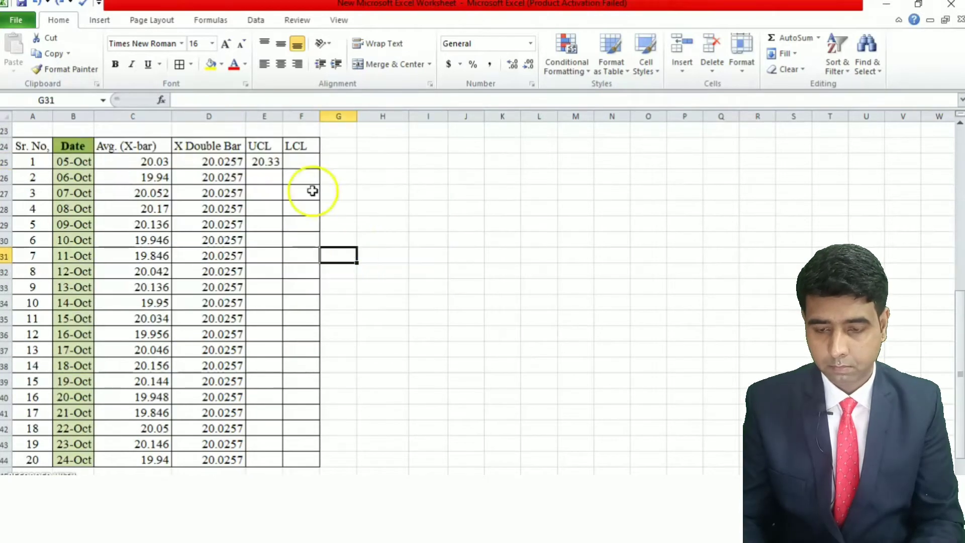
{"action": "left_click", "coordinate": [268, 165]}
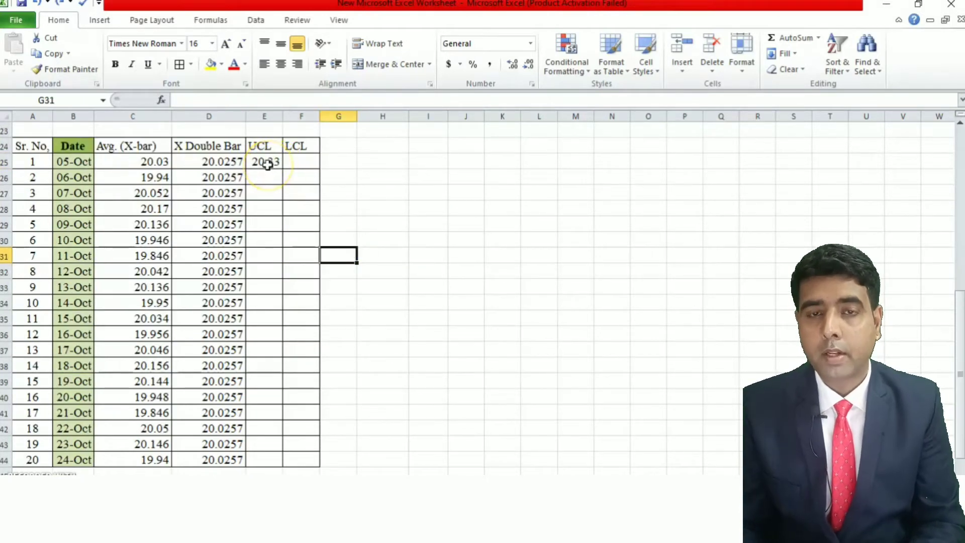
{"action": "left_click", "coordinate": [268, 164]}
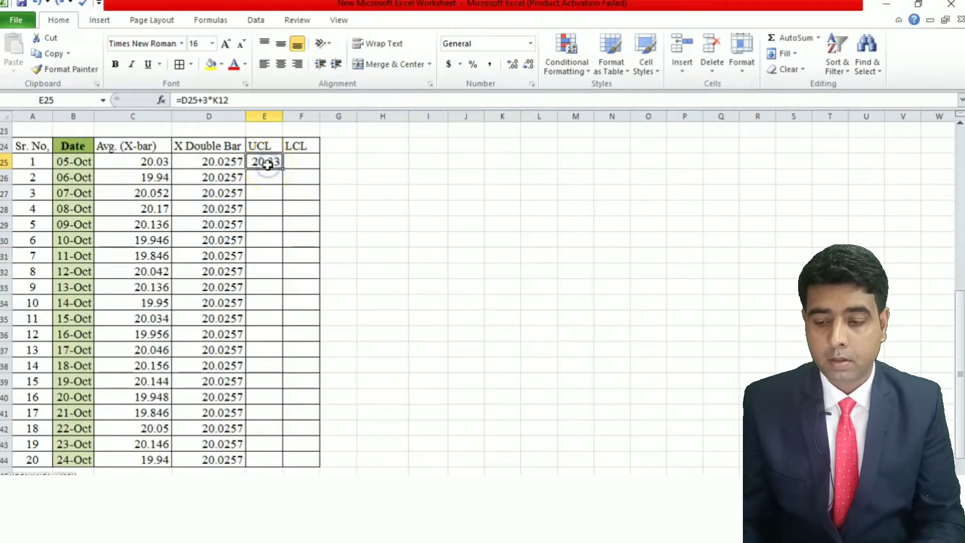
{"action": "left_click", "coordinate": [235, 100]}
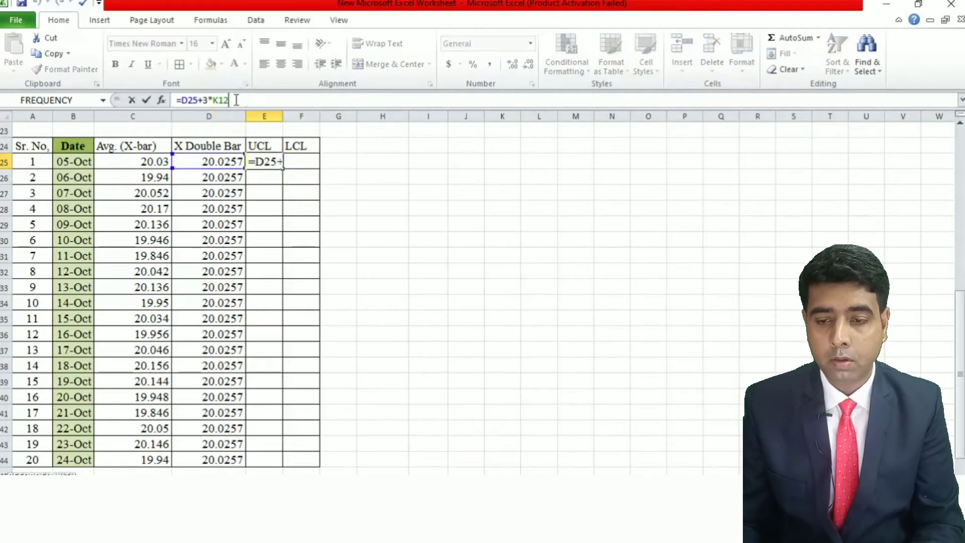
{"action": "key", "text": "F4"}
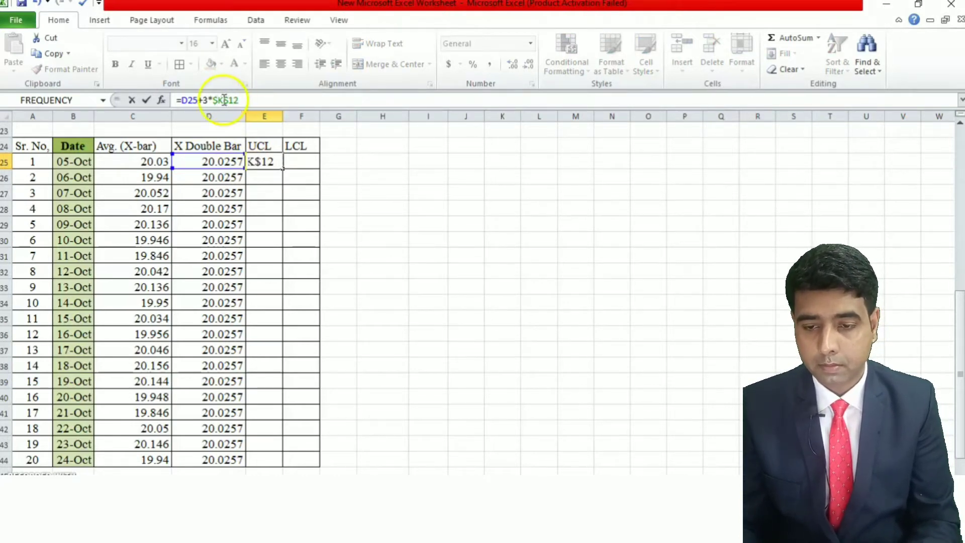
{"action": "left_click", "coordinate": [197, 99]}
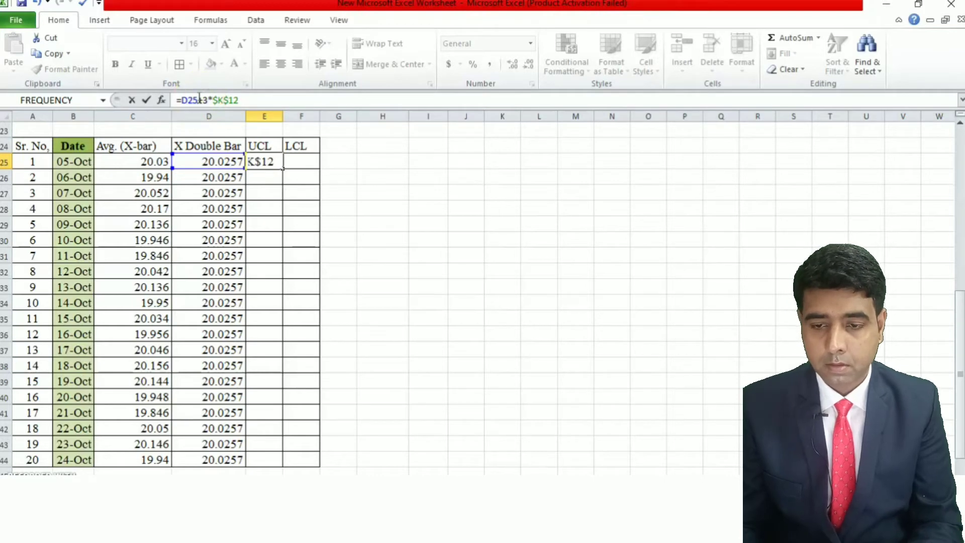
{"action": "key", "text": "F4"}
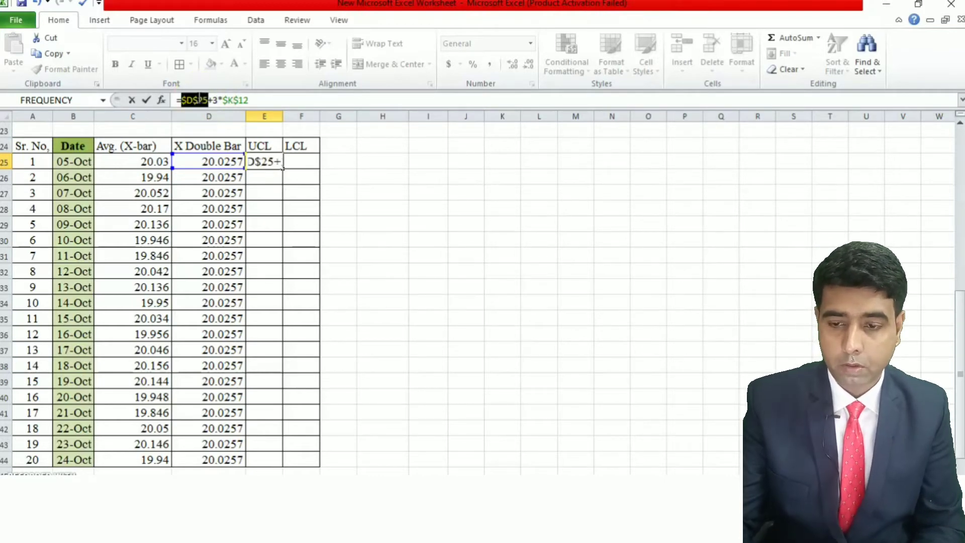
{"action": "key", "text": "Return"}
{"action": "left_click", "coordinate": [267, 162]}
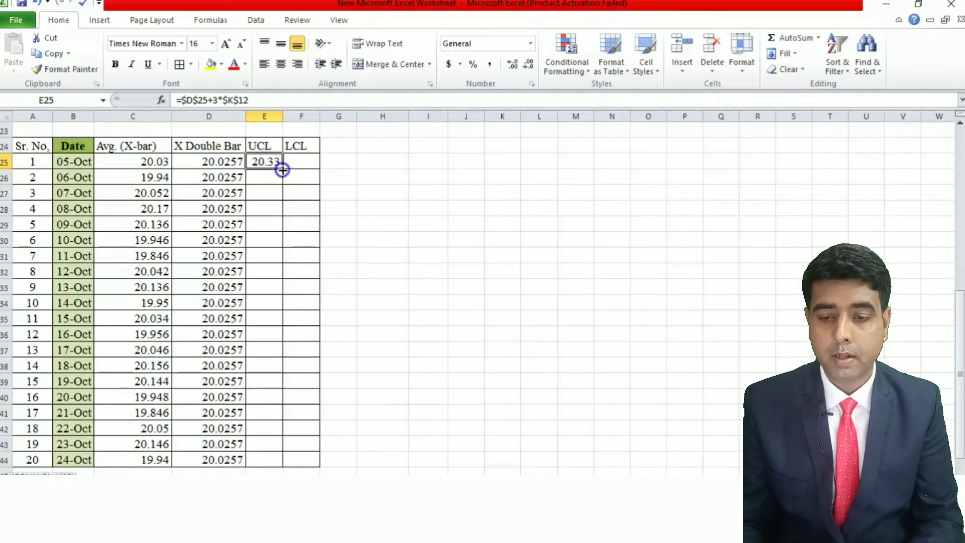
{"action": "double_click", "coordinate": [282, 170]}
- Check the filled formulas in the UCL column cell by cell from E26 downward
{"action": "left_click", "coordinate": [273, 182]}
{"action": "key", "text": "Down"}
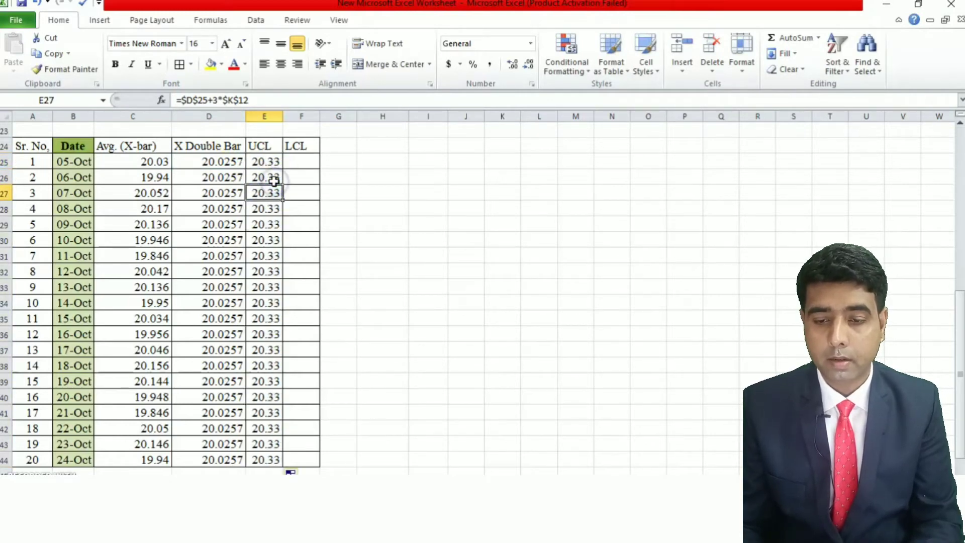
{"action": "key", "text": "Down"}
{"action": "key", "text": "Down"}
{"action": "key", "text": "Down"}
{"action": "key", "text": "Down"}
{"action": "key", "text": "Down"}
{"action": "key", "text": "Down"}
{"action": "key", "text": "Down"}
{"action": "key", "text": "Down"}
{"action": "key", "text": "Up"}
{"action": "key", "text": "Up"}
{"action": "key", "text": "Up"}
{"action": "key", "text": "Up"}
{"action": "key", "text": "Up"}
{"action": "key", "text": "Right"}
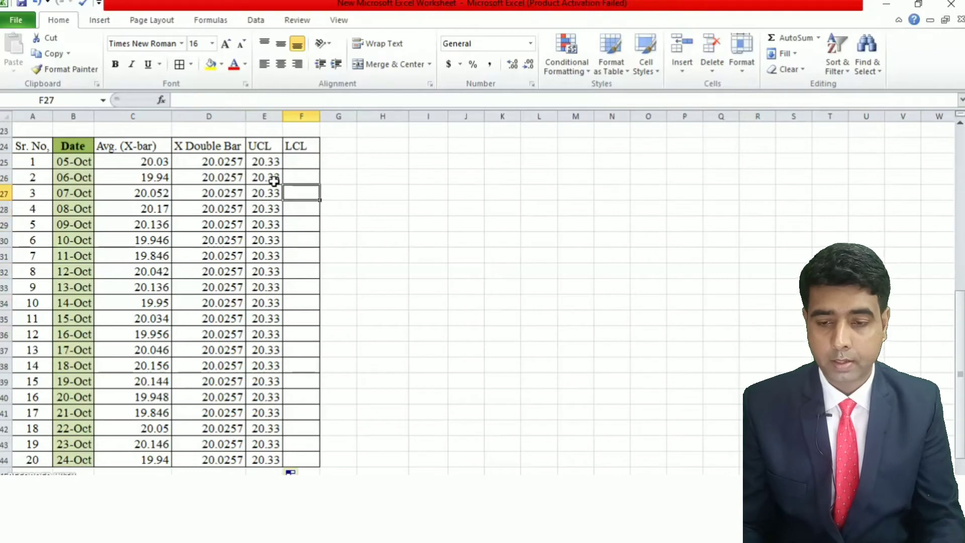
- Enter the lower control limit formula =D25-3*K12 in F25, using the sigma value in K12
{"action": "key", "text": "Up"}
{"action": "key", "text": "Up"}
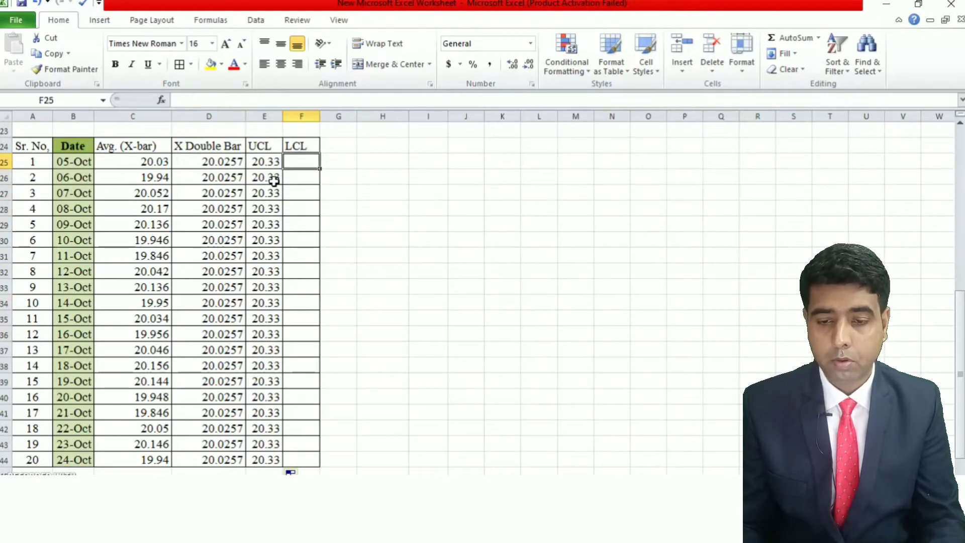
{"action": "type", "text": "="}
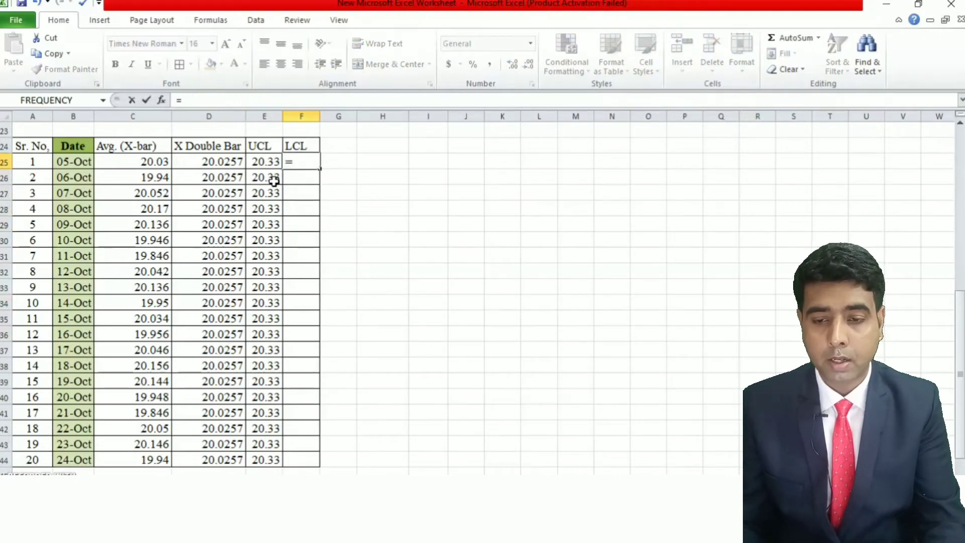
{"action": "key", "text": "Left"}
{"action": "key", "text": "Left"}
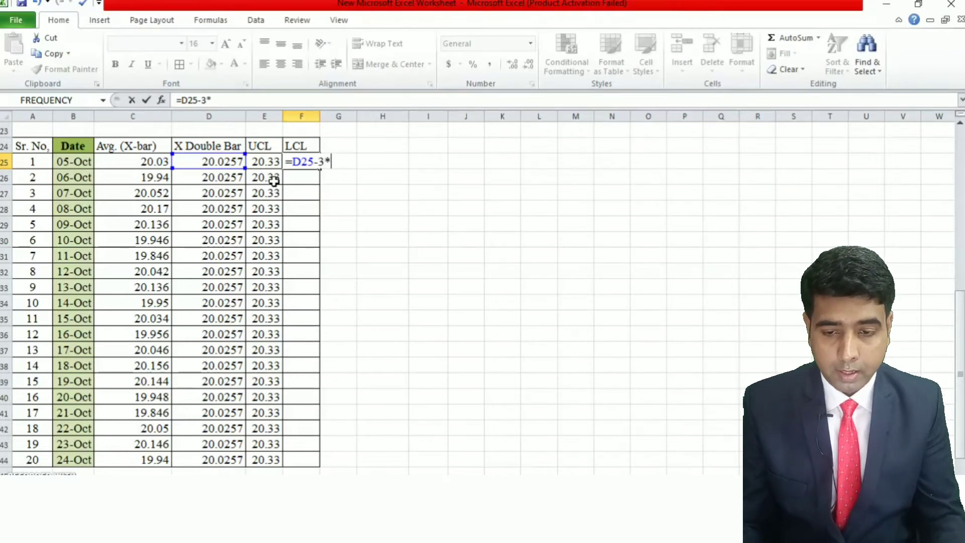
{"action": "type", "text": "-3*"}
{"action": "key", "text": "Up"}
{"action": "key", "text": "Up"}
{"action": "key", "text": "Up"}
{"action": "key", "text": "Up"}
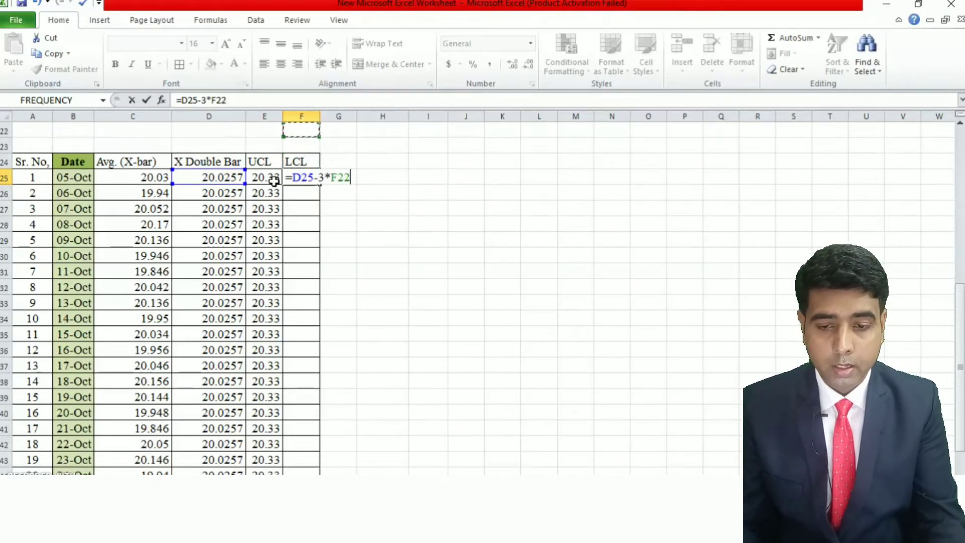
{"action": "key", "text": "Right"}
{"action": "key", "text": "Right"}
{"action": "key", "text": "Right"}
{"action": "key", "text": "Right"}
{"action": "key", "text": "Up"}
{"action": "key", "text": "Up"}
{"action": "key", "text": "Up"}
{"action": "key", "text": "Up"}
{"action": "key", "text": "Up"}
{"action": "key", "text": "Up"}
{"action": "key", "text": "Up"}
{"action": "key", "text": "Up"}
{"action": "key", "text": "Up"}
{"action": "key", "text": "Up"}
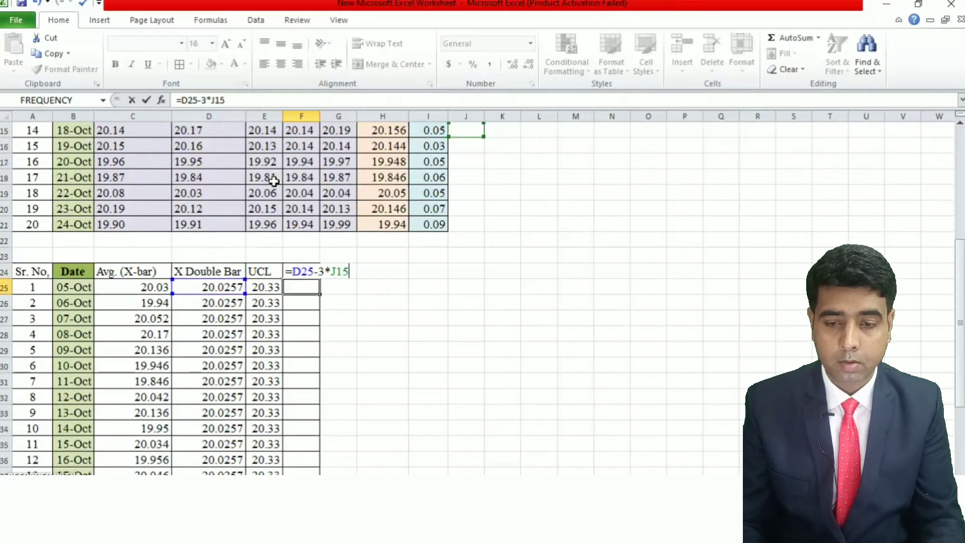
{"action": "key", "text": "Right"}
{"action": "key", "text": "Down"}
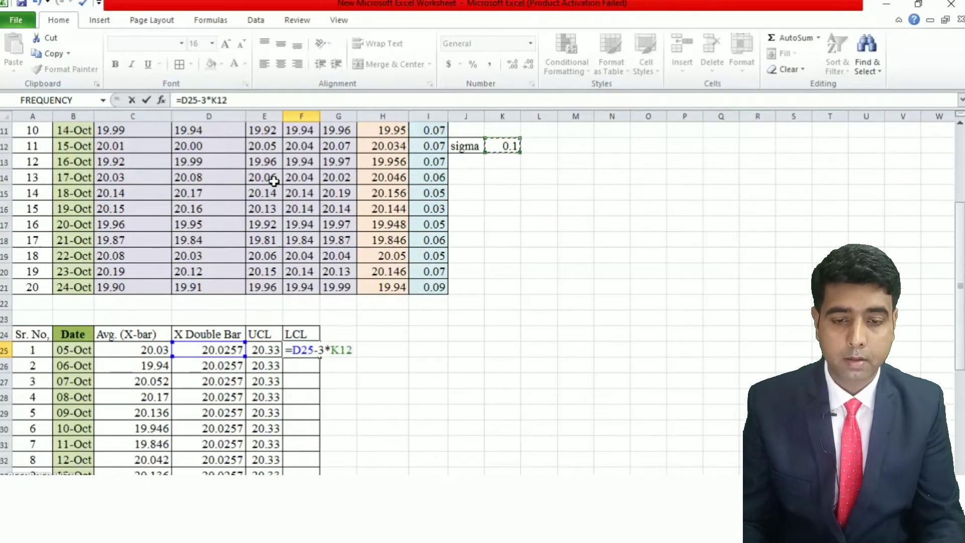
{"action": "key", "text": "Return"}
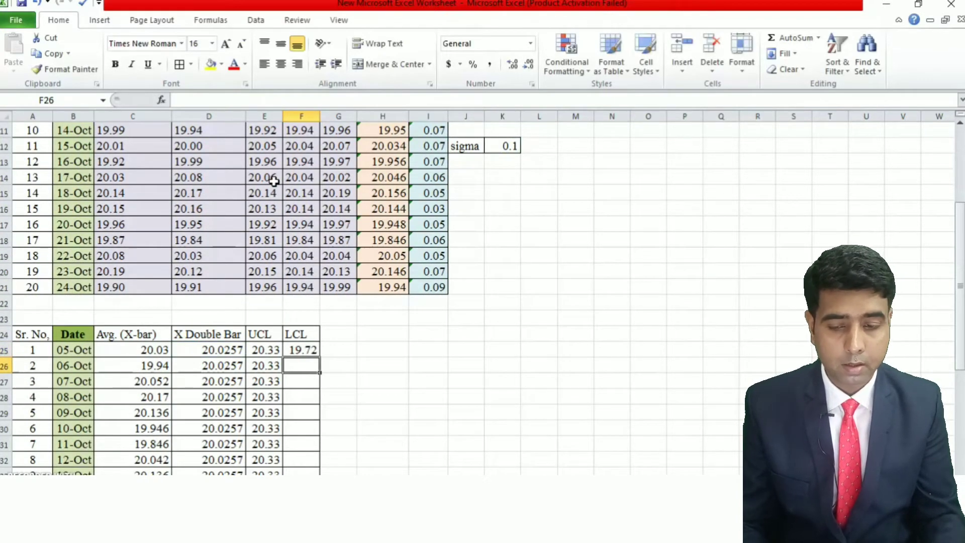
- Make both references in F25's LCL formula absolute, =$D$25-3*$K$12, and fill it down the LCL column
{"action": "key", "text": "Down"}
{"action": "key", "text": "Down"}
{"action": "key", "text": "Up"}
{"action": "key", "text": "Up"}
{"action": "key", "text": "Up"}
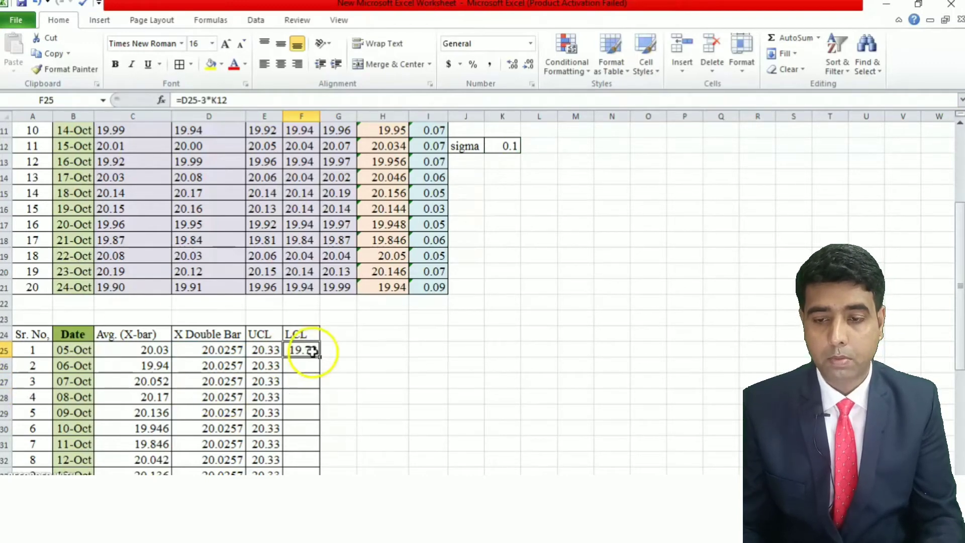
{"action": "left_click", "coordinate": [184, 100]}
{"action": "key", "text": "F4"}
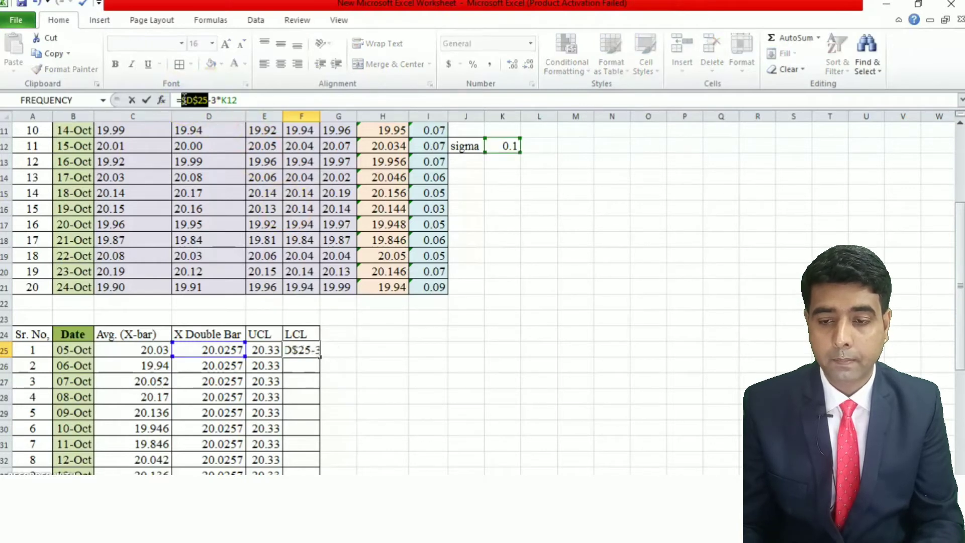
{"action": "left_click", "coordinate": [235, 100]}
{"action": "key", "text": "F4"}
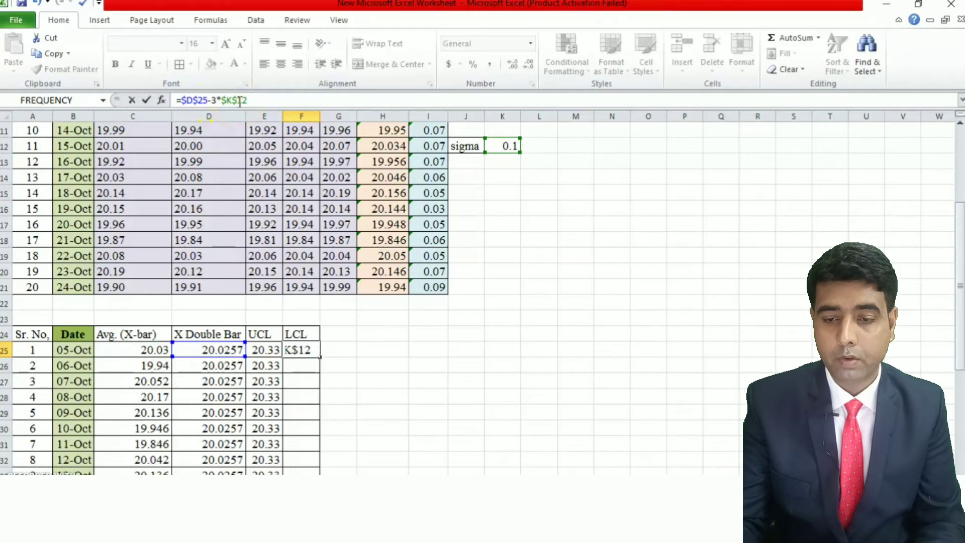
{"action": "key", "text": "Return"}
{"action": "key", "text": "Down"}
{"action": "key", "text": "Down"}
{"action": "key", "text": "Down"}
{"action": "key", "text": "Down"}
{"action": "key", "text": "Down"}
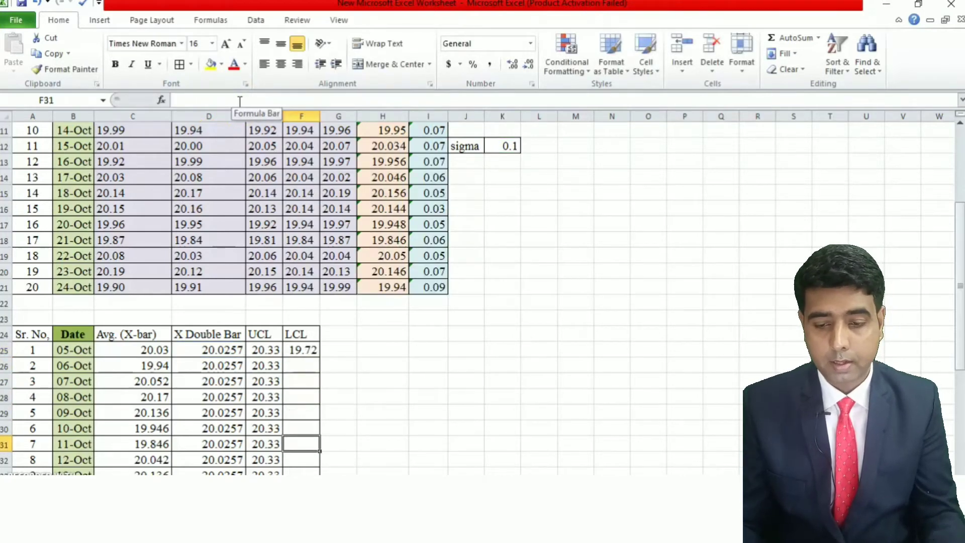
{"action": "scroll", "coordinate": [246, 166], "scroll_direction": "down", "scroll_amount": 2}
{"action": "left_click", "coordinate": [302, 270]}
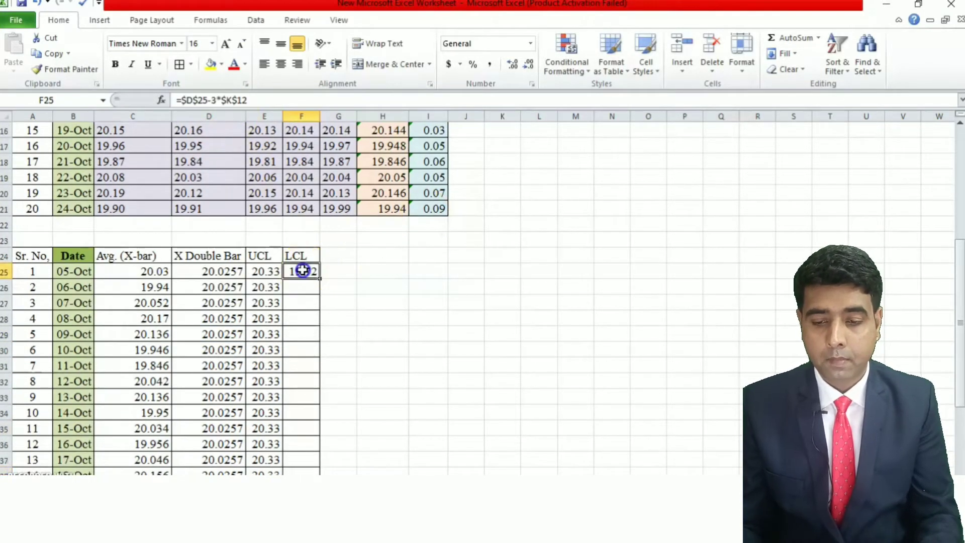
{"action": "double_click", "coordinate": [321, 279]}
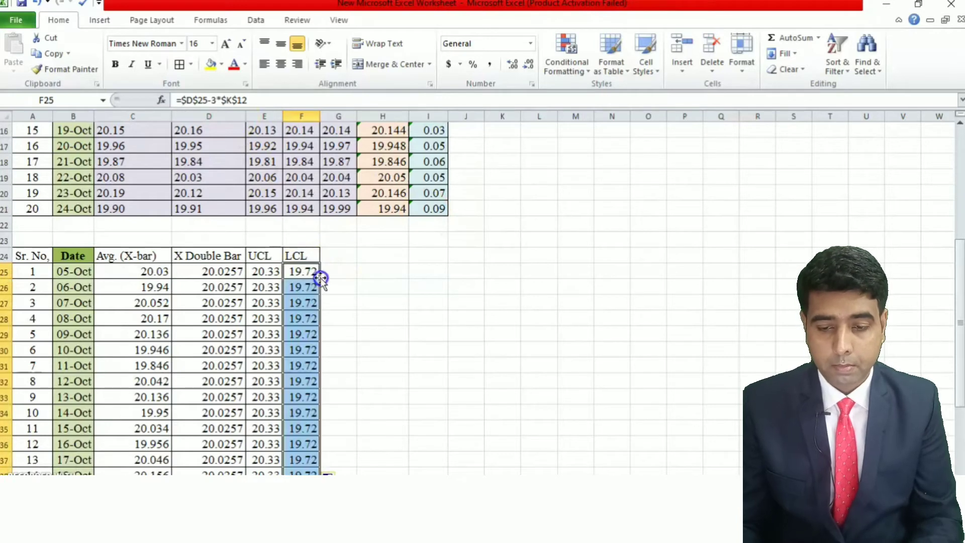
- Check the filled formulas in the LCL column cell by cell from F28 downward
{"action": "left_click", "coordinate": [310, 317]}
{"action": "key", "text": "Down"}
{"action": "key", "text": "Down"}
{"action": "key", "text": "Down"}
{"action": "key", "text": "Down"}
{"action": "key", "text": "Down"}
{"action": "key", "text": "Down"}
{"action": "key", "text": "Down"}
{"action": "key", "text": "Down"}
{"action": "key", "text": "Down"}
{"action": "key", "text": "Down"}
{"action": "key", "text": "Down"}
{"action": "key", "text": "Down"}
{"action": "key", "text": "Down"}
{"action": "key", "text": "Down"}
{"action": "key", "text": "Down"}
{"action": "key", "text": "Down"}
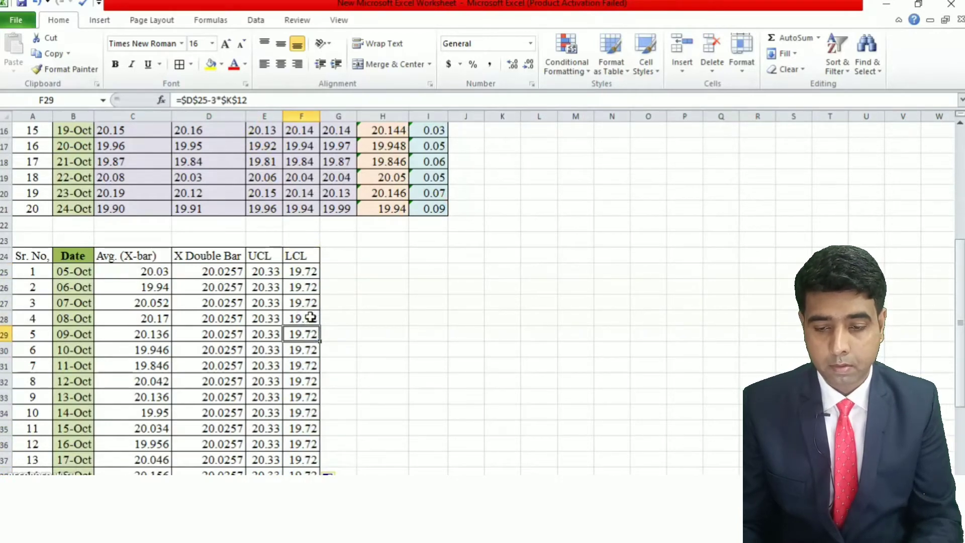
{"action": "key", "text": "Up"}
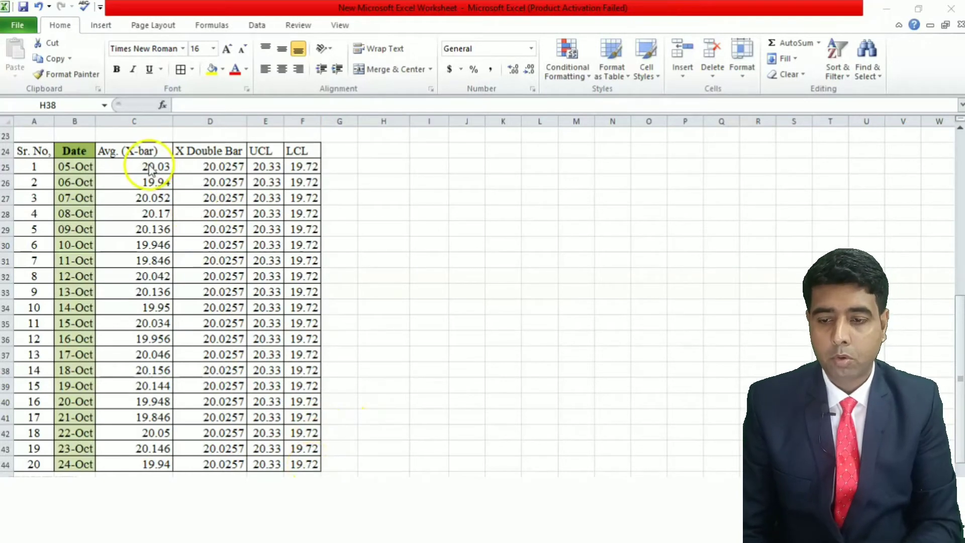
- Insert a basic 2-D line chart from the X-bar, X Double Bar, UCL and LCL values in C25:F44
{"action": "left_click_drag", "start_coordinate": [162, 165], "coordinate": [294, 462]}
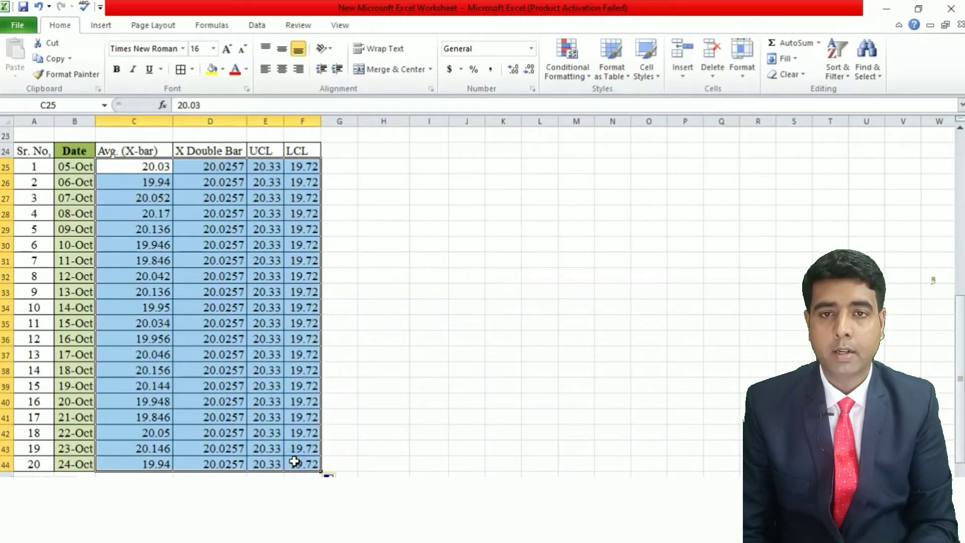
{"action": "left_click", "coordinate": [102, 26]}
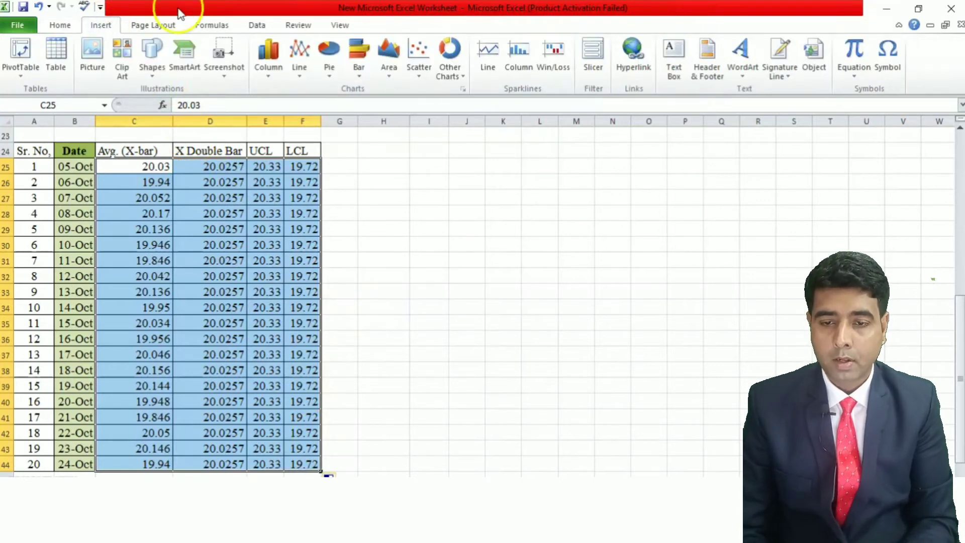
{"action": "left_click", "coordinate": [299, 75]}
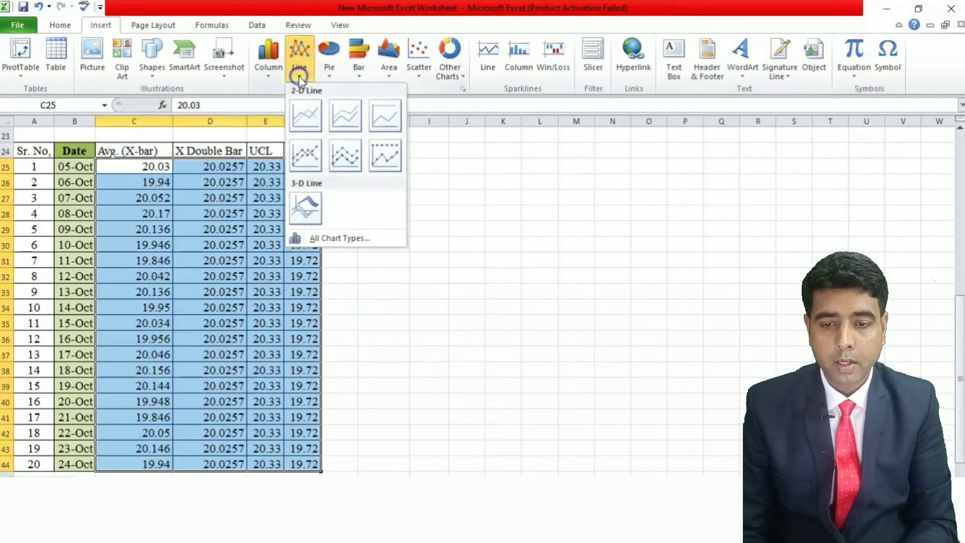
{"action": "left_click", "coordinate": [305, 115]}
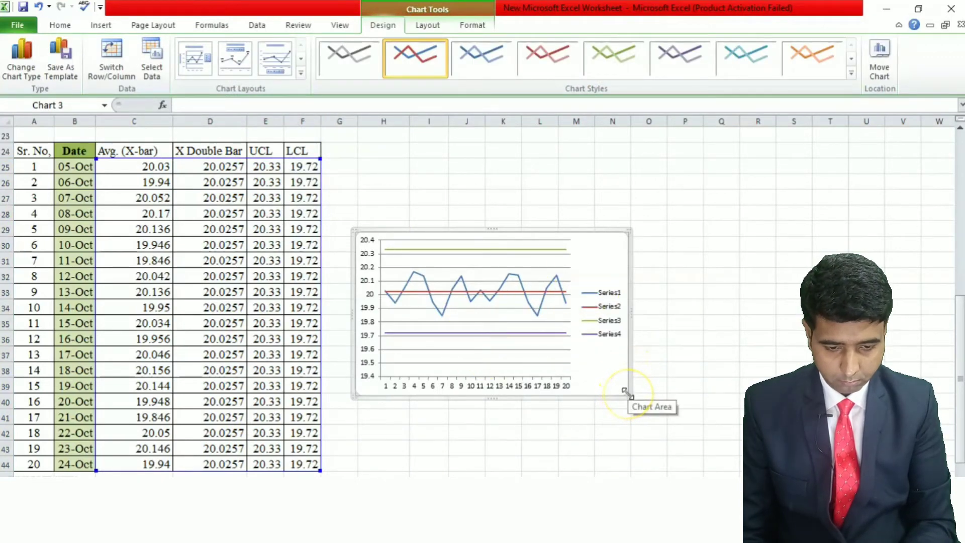
- Enlarge the control chart to about double its area and move it up beside the data table
{"action": "left_click_drag", "start_coordinate": [625, 392], "coordinate": [767, 462]}
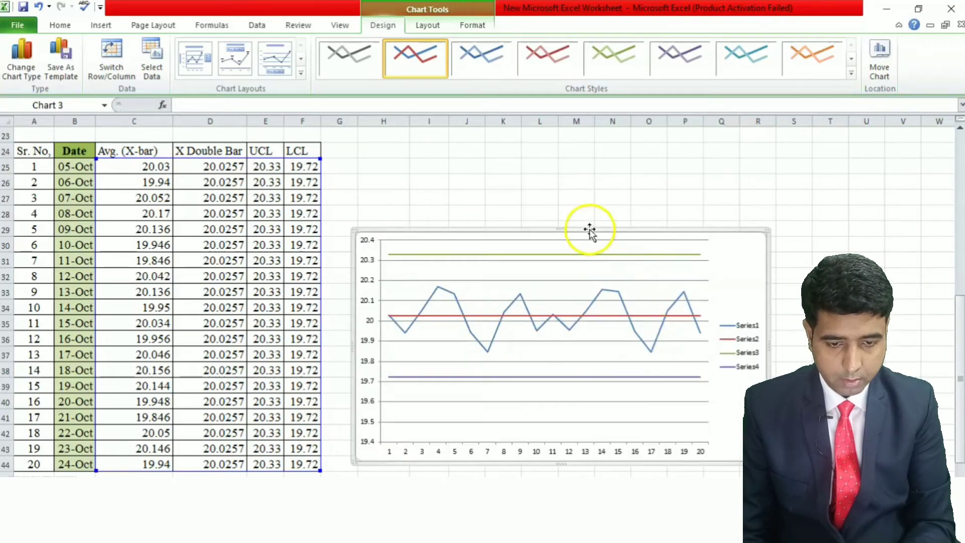
{"action": "left_click_drag", "start_coordinate": [590, 231], "coordinate": [583, 186]}
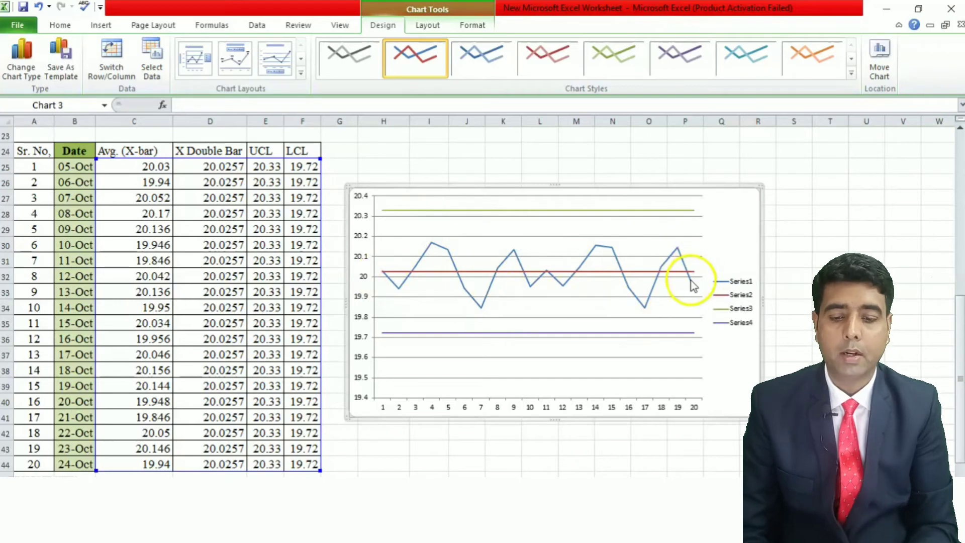
{"action": "mouse_move", "coordinate": [694, 282]}
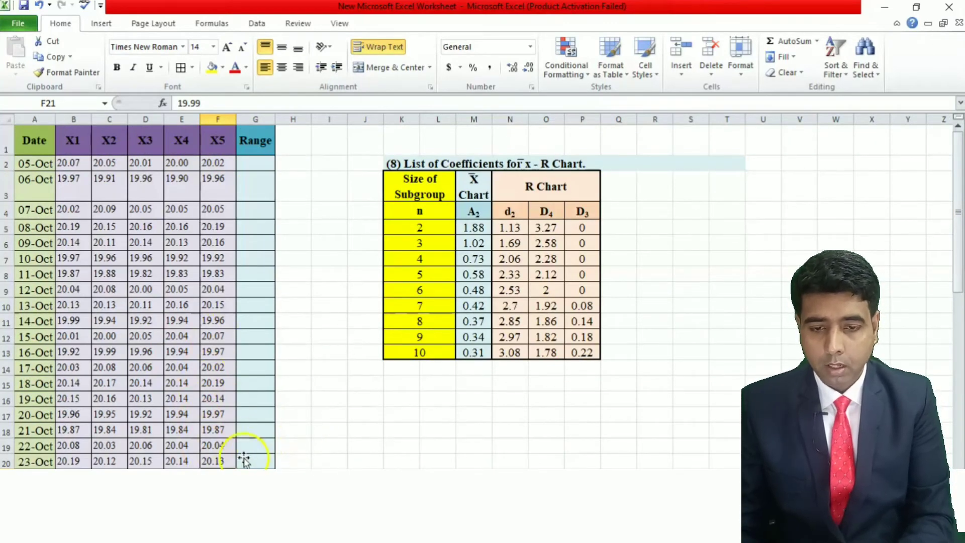
- Enter the range formula =MAX(B2:F2)-MIN(B2:F2) in G2 for the 05-Oct subgroup
{"action": "left_click", "coordinate": [332, 428]}
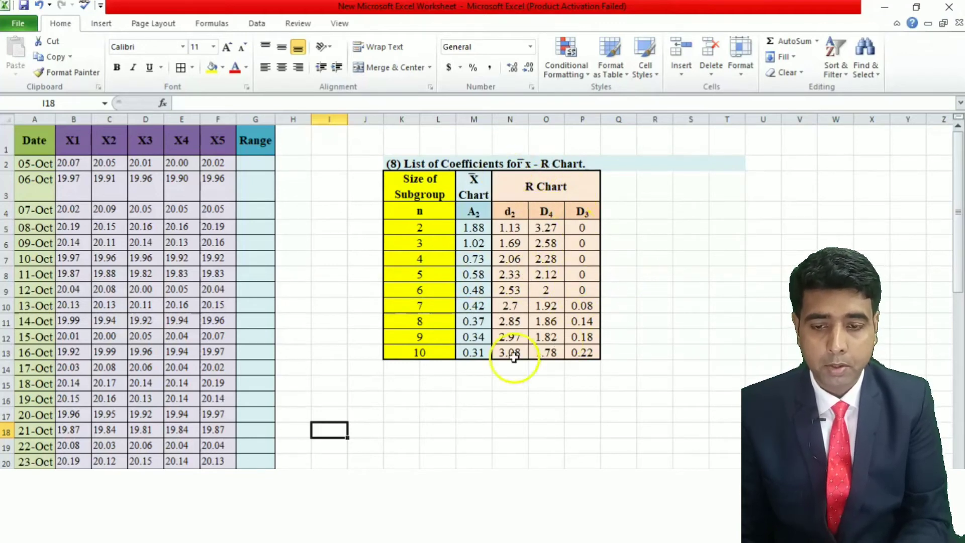
{"action": "left_click", "coordinate": [255, 165]}
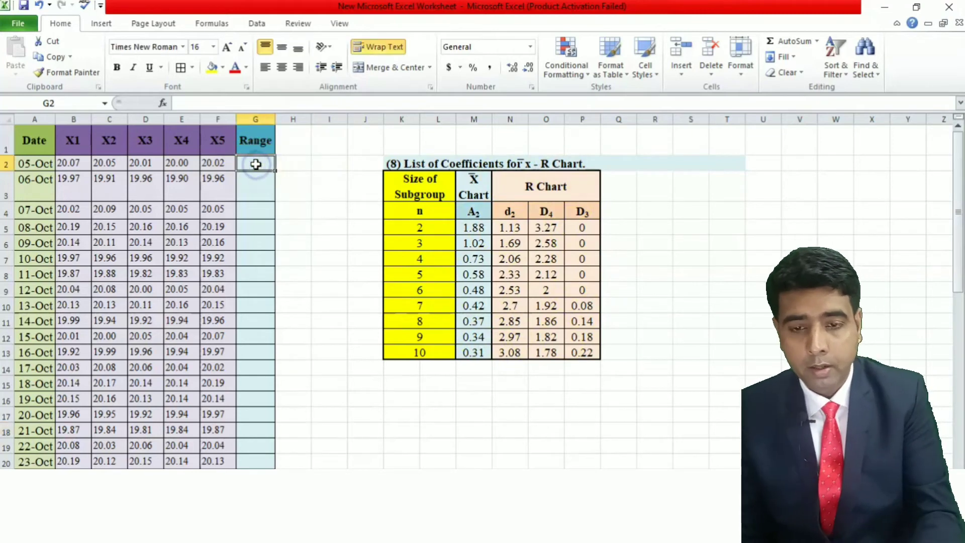
{"action": "type", "text": "="}
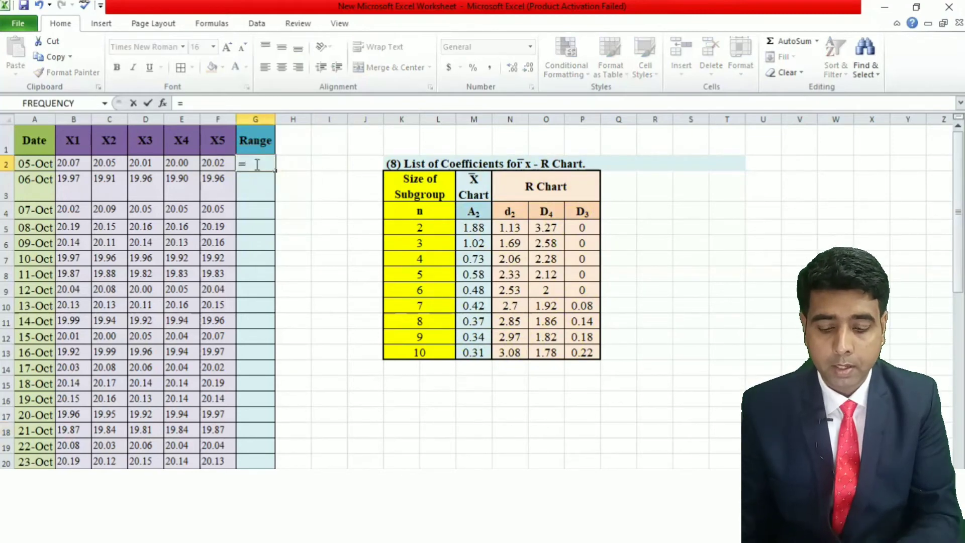
{"action": "type", "text": "max"}
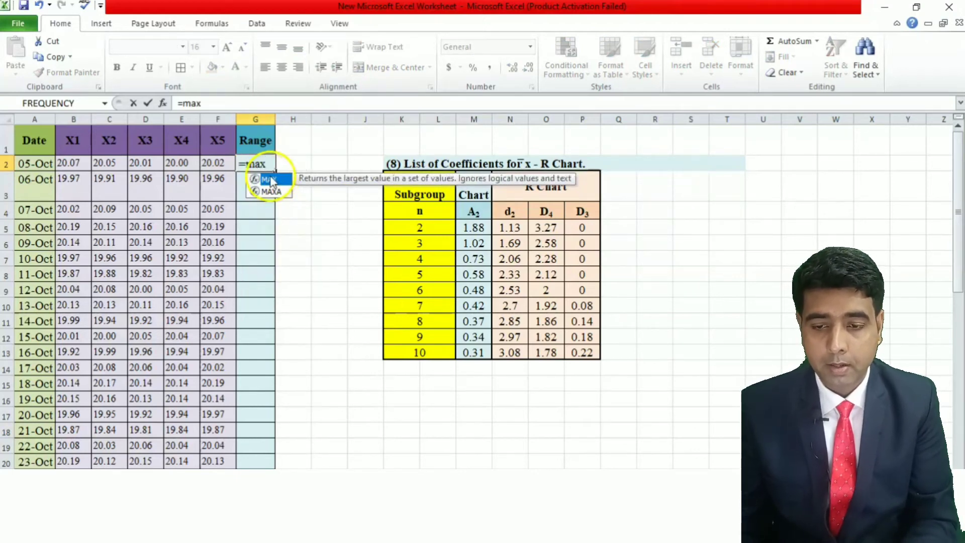
{"action": "double_click", "coordinate": [270, 180]}
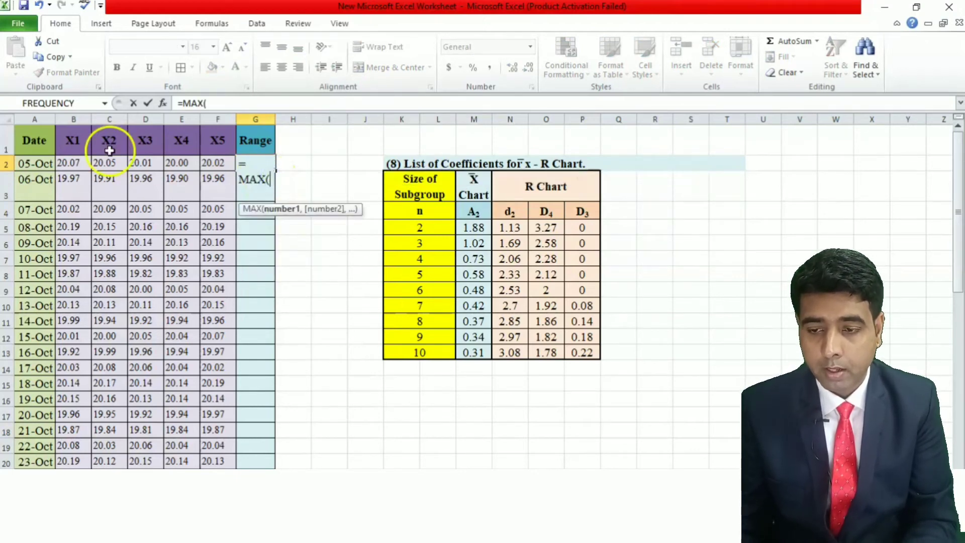
{"action": "left_click_drag", "start_coordinate": [71, 161], "coordinate": [219, 164]}
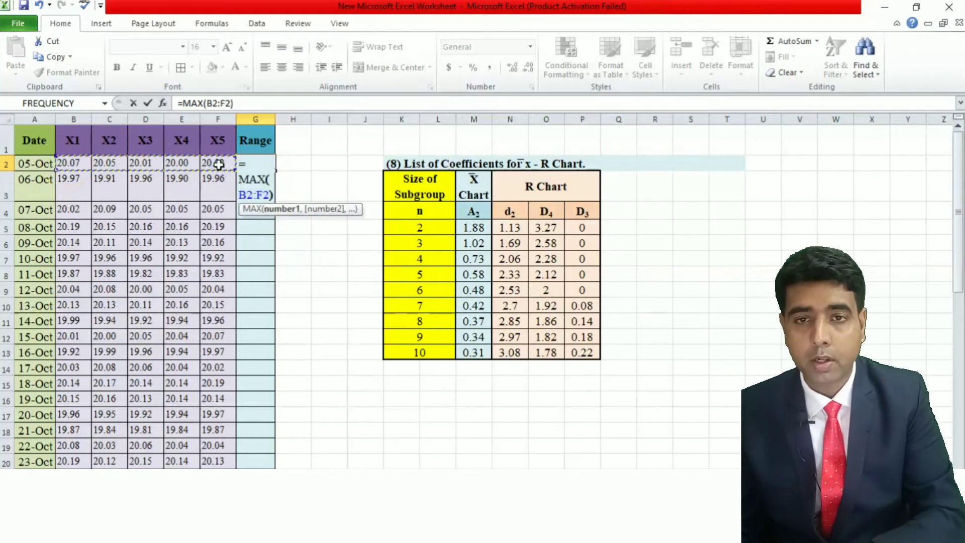
{"action": "type", "text": ")"}
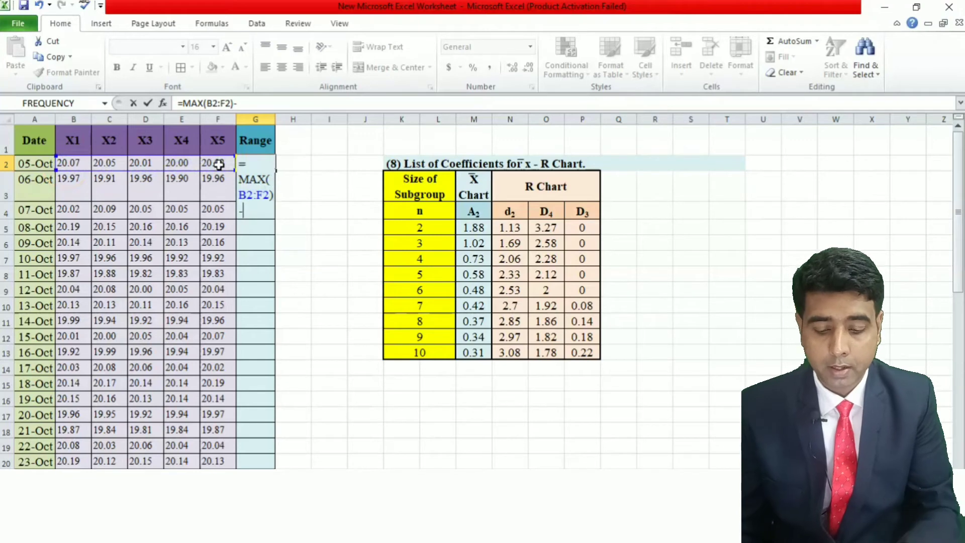
{"action": "type", "text": "-min"}
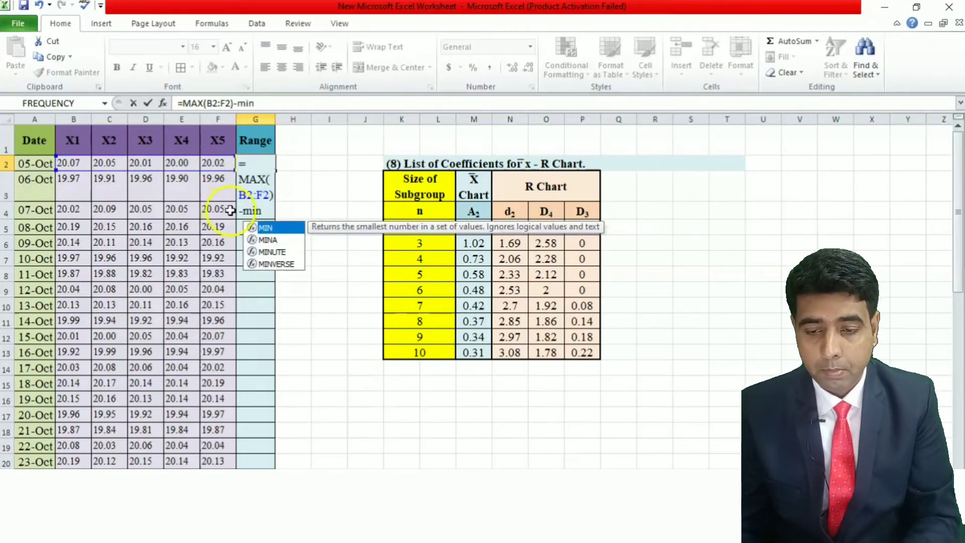
{"action": "double_click", "coordinate": [283, 228]}
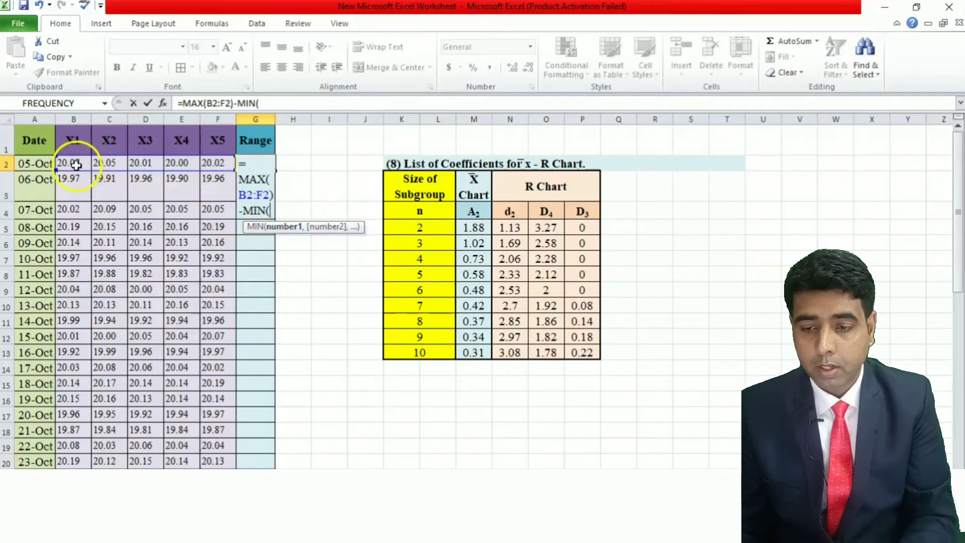
{"action": "left_click_drag", "start_coordinate": [71, 161], "coordinate": [214, 165]}
{"action": "type", "text": ")"}
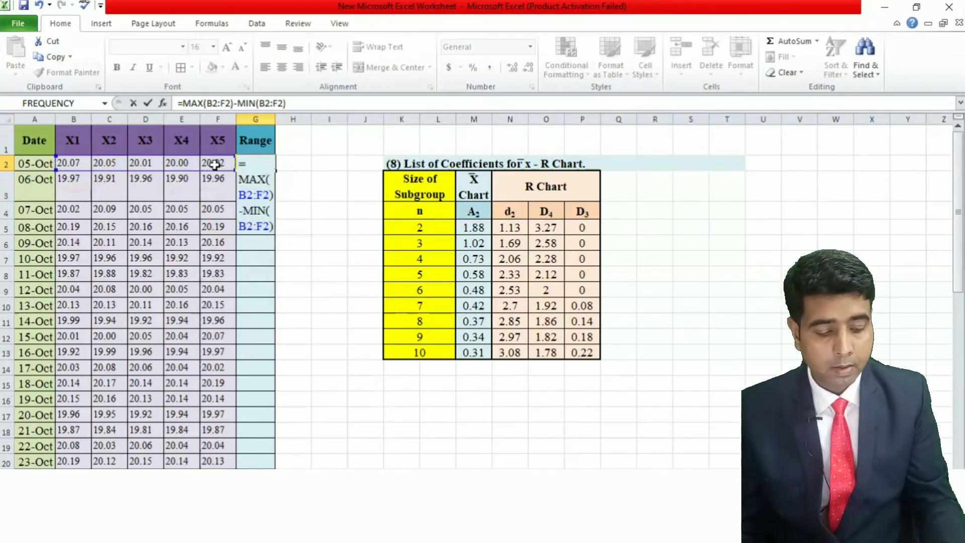
{"action": "key", "text": "Return"}
- Fill G2's range formula down the Range column and check the copied formulas in G3 and G4
{"action": "left_click", "coordinate": [259, 163]}
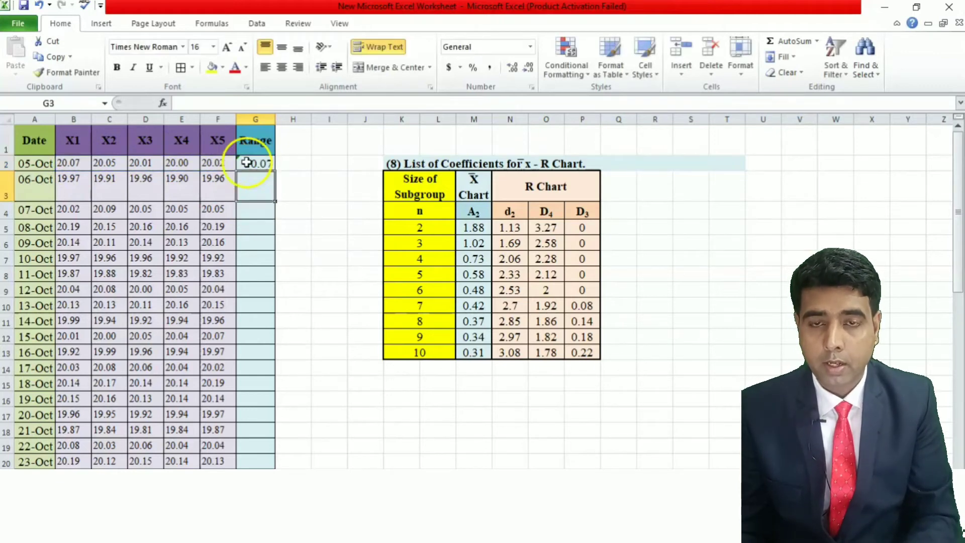
{"action": "double_click", "coordinate": [274, 171]}
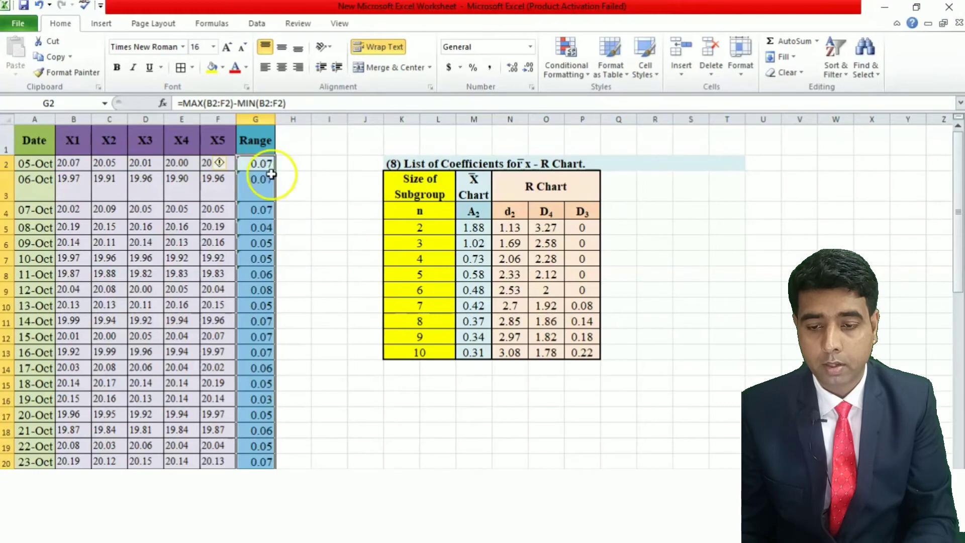
{"action": "left_click", "coordinate": [263, 190]}
{"action": "key", "text": "Down"}
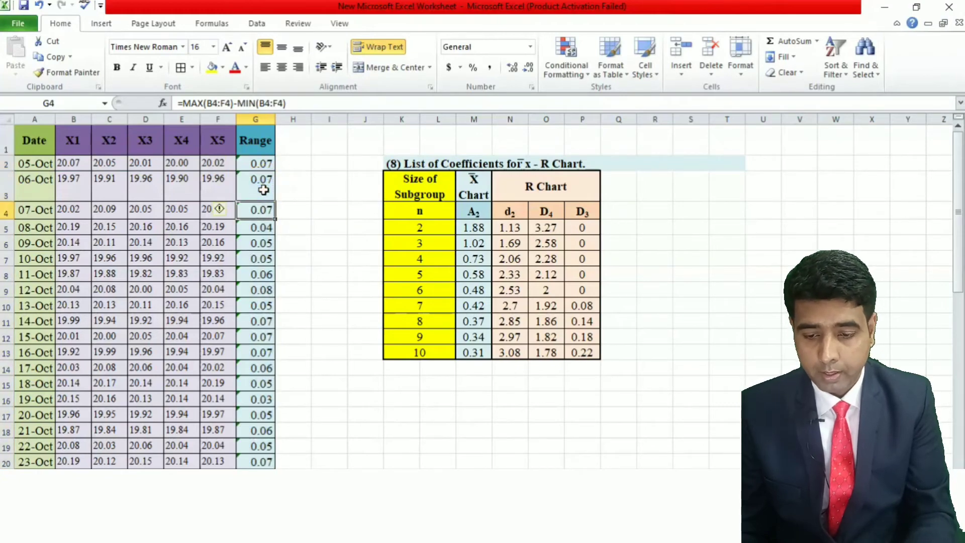
{"action": "key", "text": "ctrl+Down"}
{"action": "key", "text": "ctrl+Down"}
{"action": "scroll", "coordinate": [166, 300], "scroll_direction": "up", "scroll_amount": 1}
{"action": "left_click", "coordinate": [182, 383]}
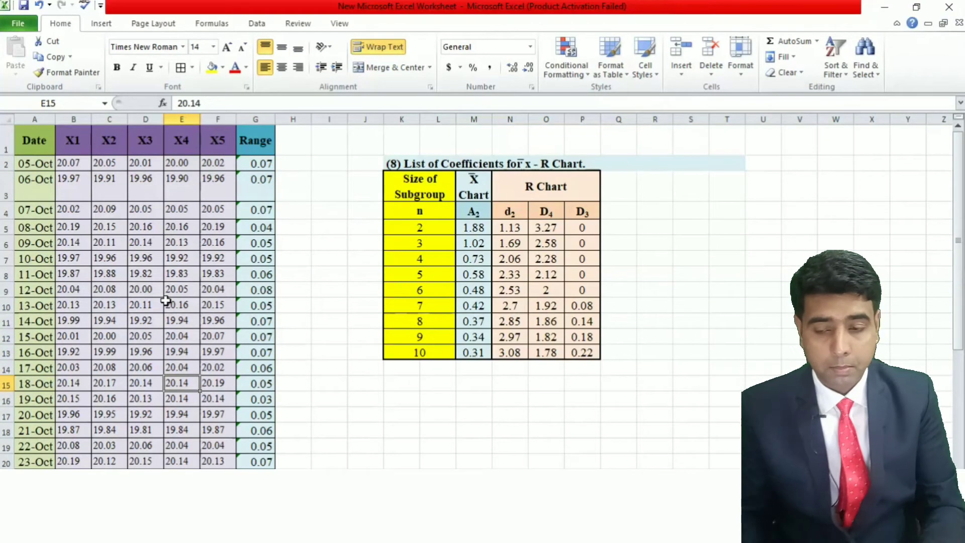
- Note the R chart's centre line formula below the coefficients table with "center line" in J16 and "rbar" in L16
{"action": "left_click", "coordinate": [374, 389]}
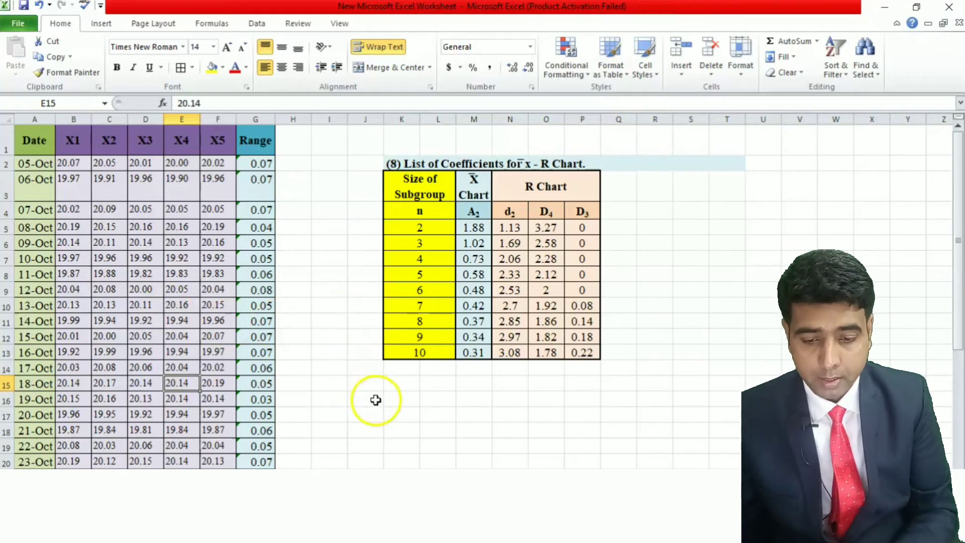
{"action": "left_click", "coordinate": [375, 399]}
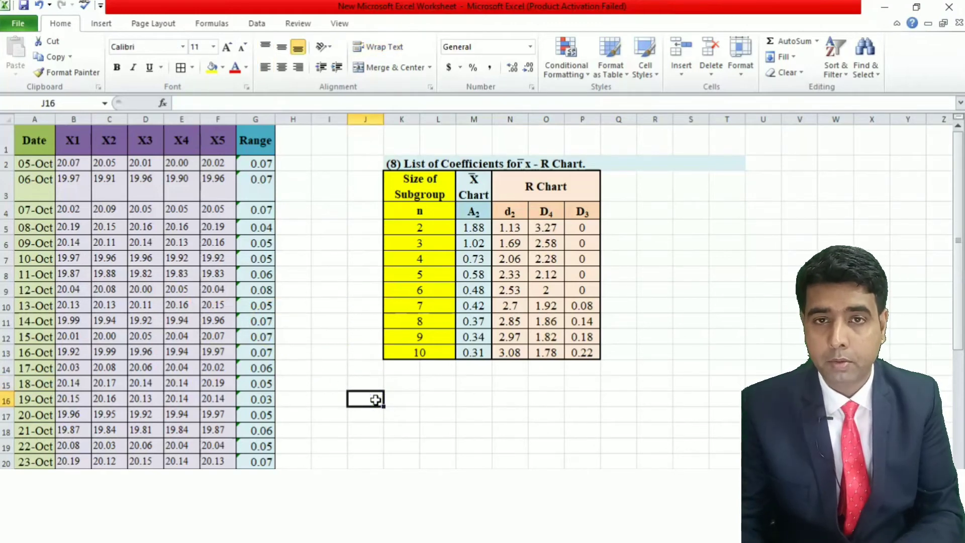
{"action": "type", "text": "centerline"}
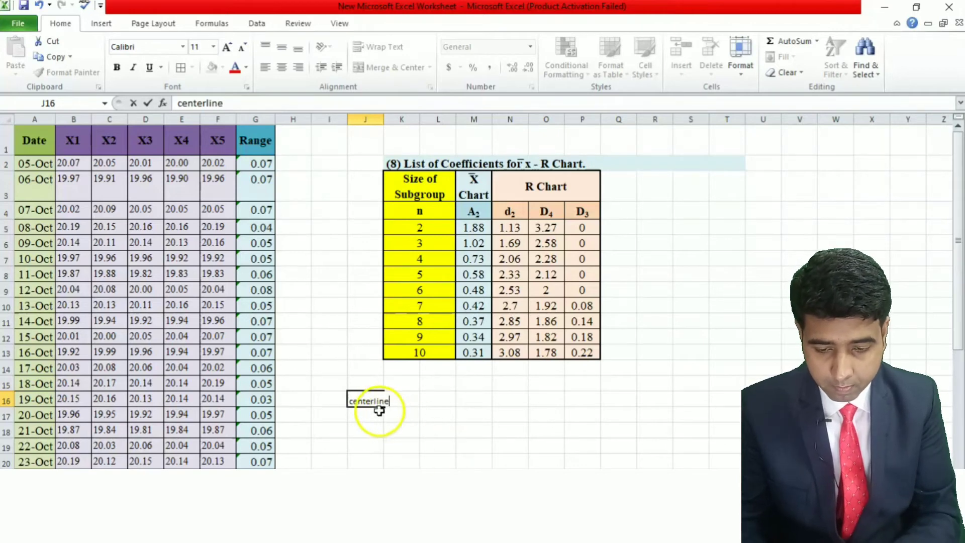
{"action": "left_click", "coordinate": [373, 401]}
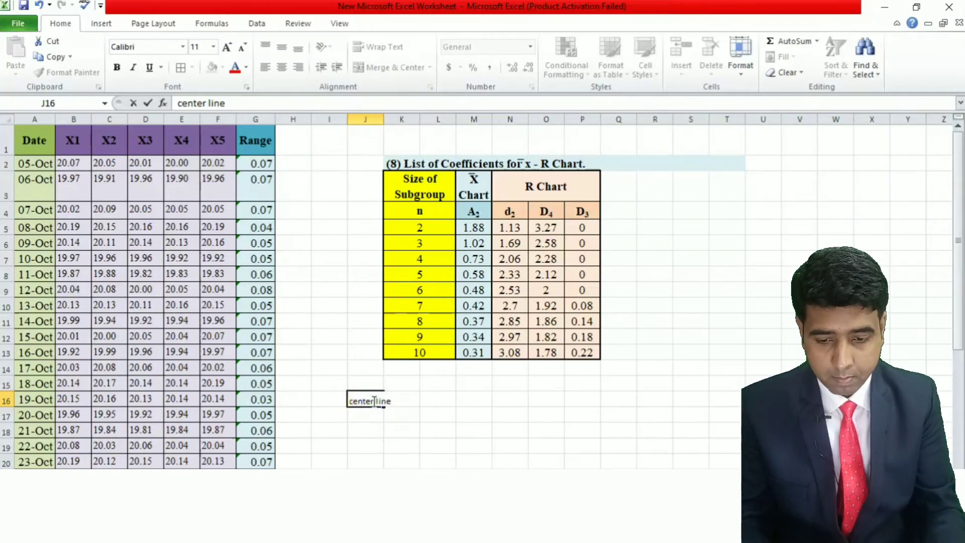
{"action": "key", "text": "Return"}
{"action": "key", "text": "Up"}
{"action": "key", "text": "Right"}
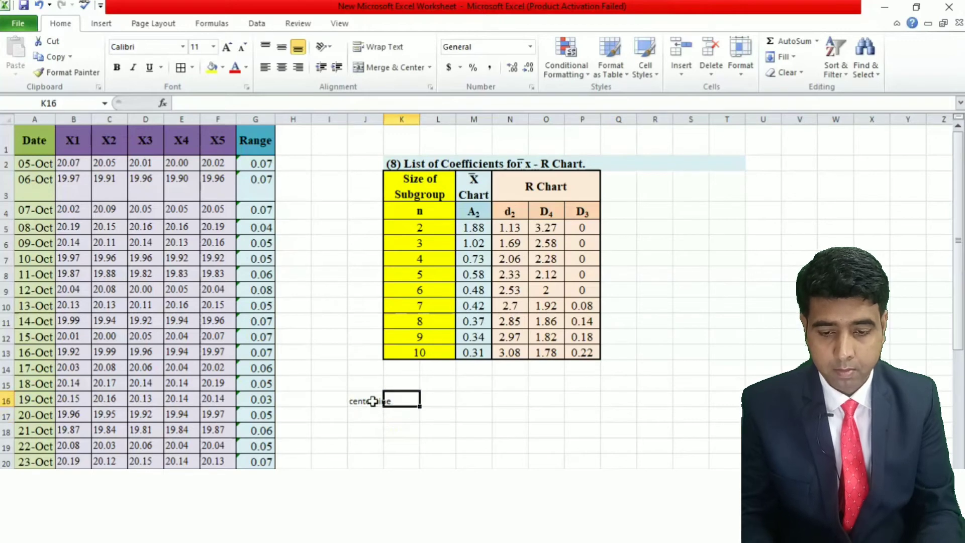
{"action": "key", "text": "Right"}
{"action": "type", "text": "r"}
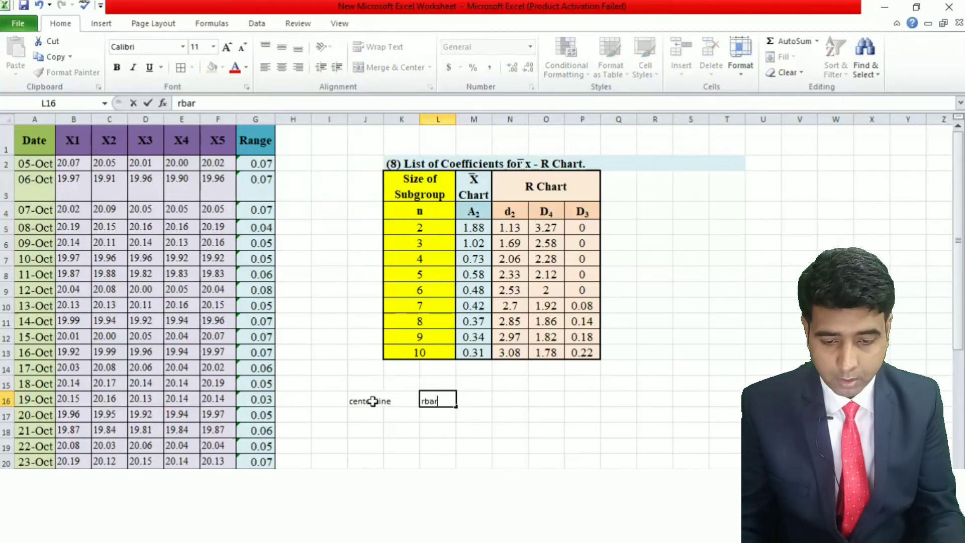
{"action": "key", "text": "Return"}
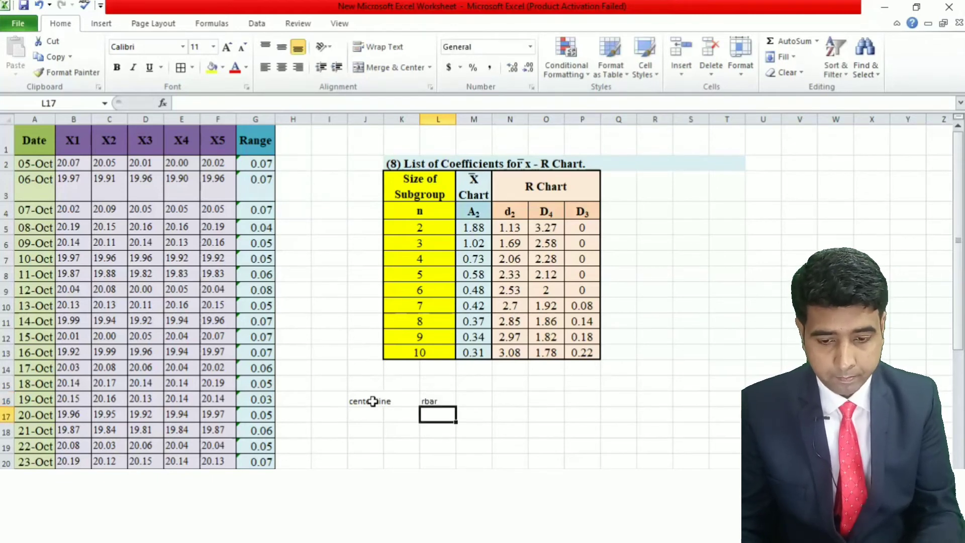
- Note the upper control limit formula with "UCL" in J17 and "D4rbar" in K17
{"action": "key", "text": "Left"}
{"action": "key", "text": "Left"}
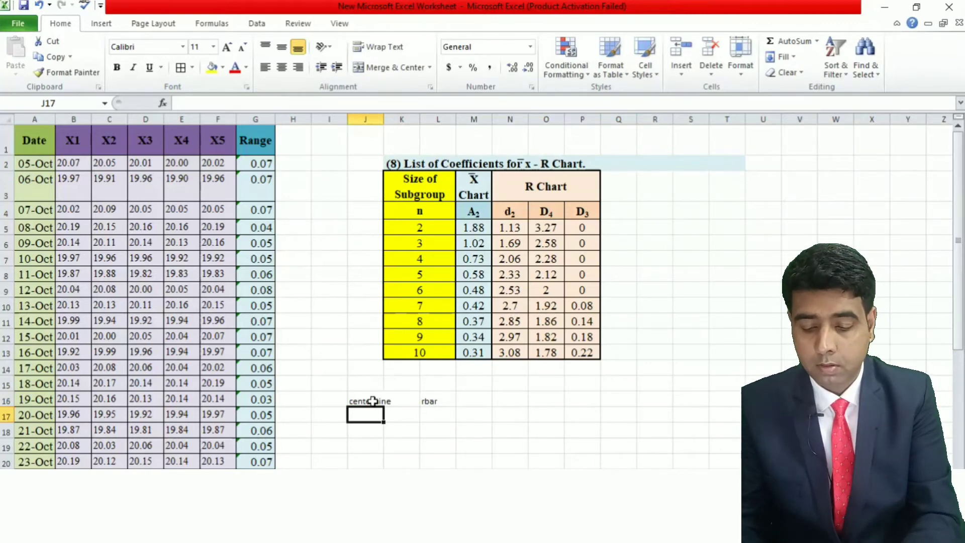
{"action": "type", "text": "U"}
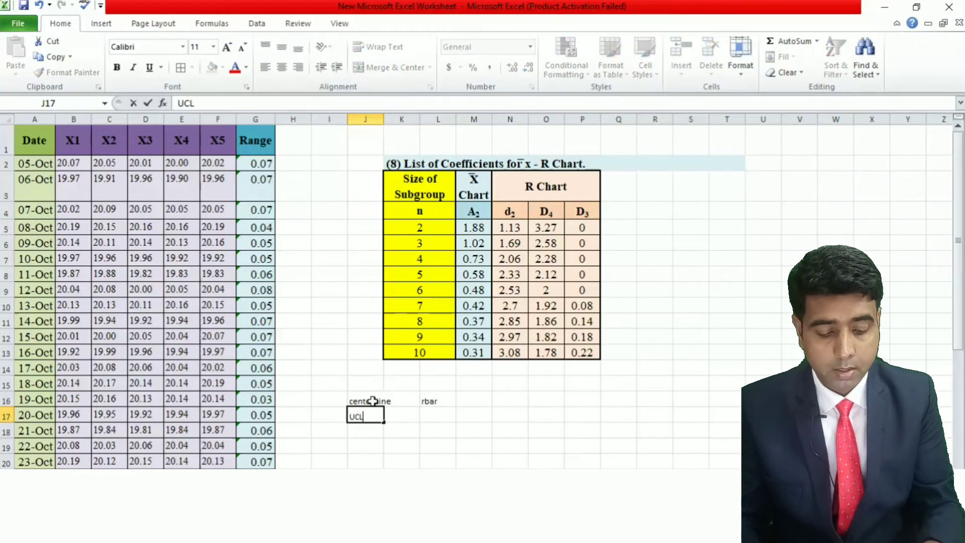
{"action": "type", "text": "CL"}
{"action": "key", "text": "Tab"}
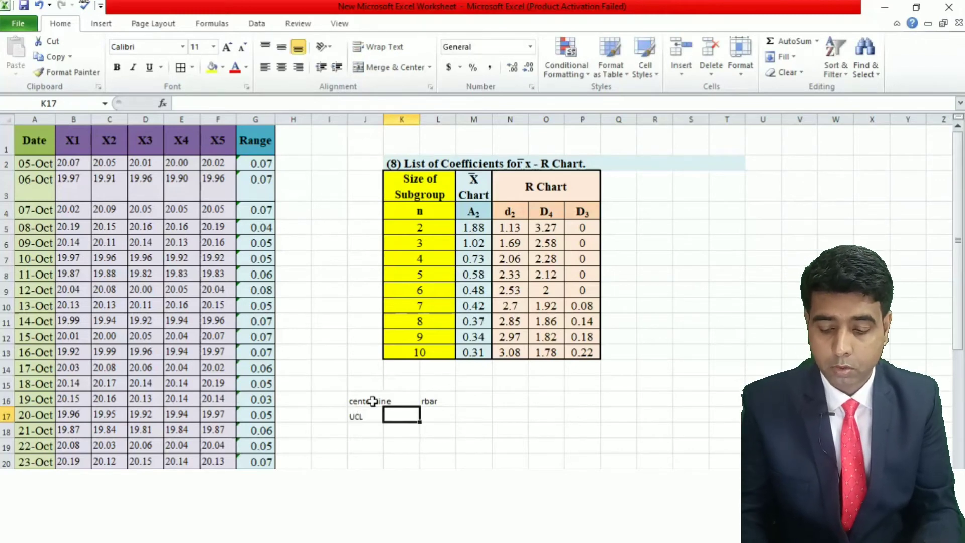
{"action": "type", "text": "D4"}
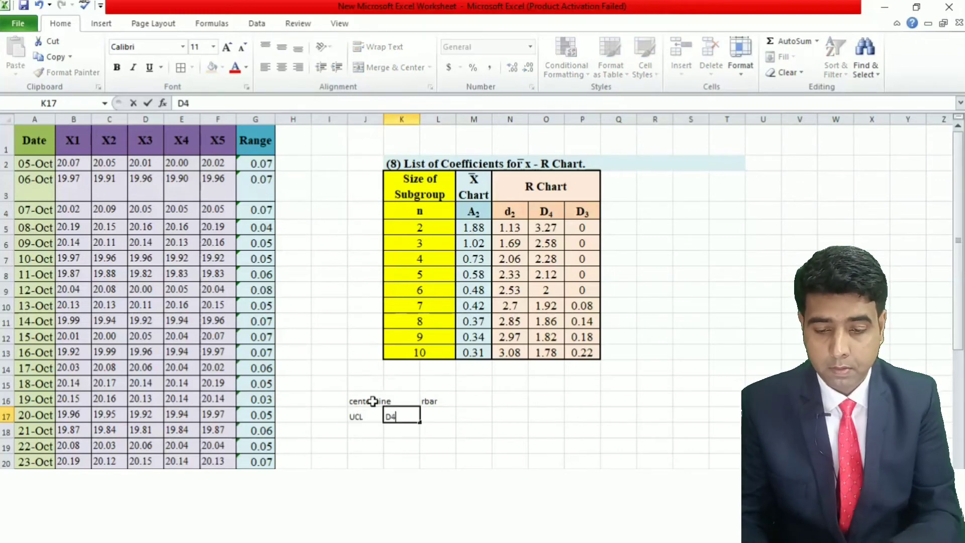
{"action": "type", "text": "r"}
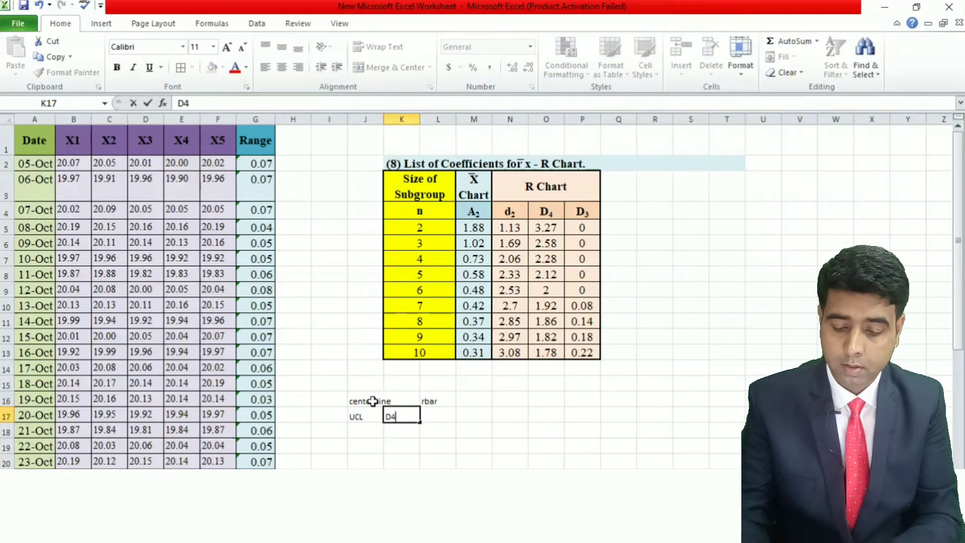
{"action": "type", "text": "bar"}
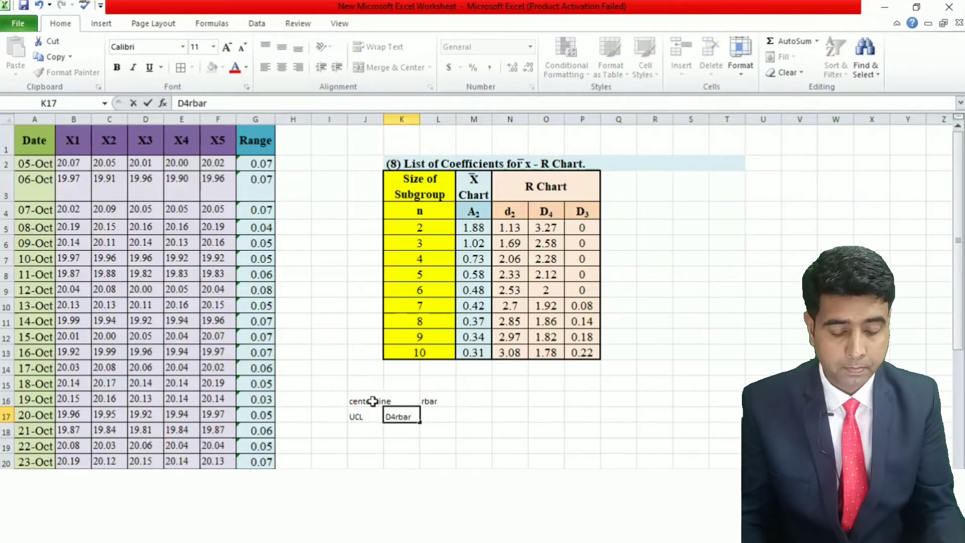
{"action": "key", "text": "Return"}
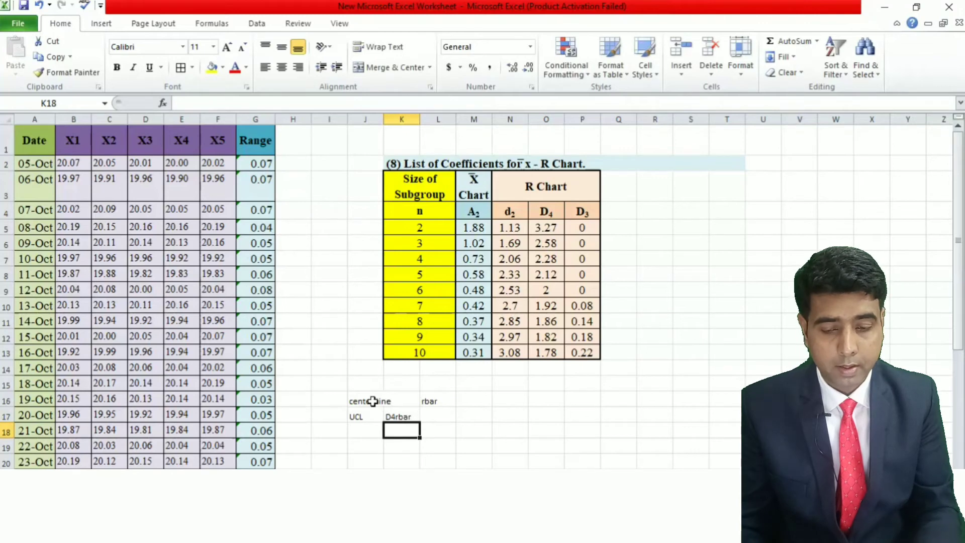
- Note the lower control limit formula with "LCL" in J18 and "D3r" in K18
{"action": "key", "text": "Left"}
{"action": "type", "text": "LC"}
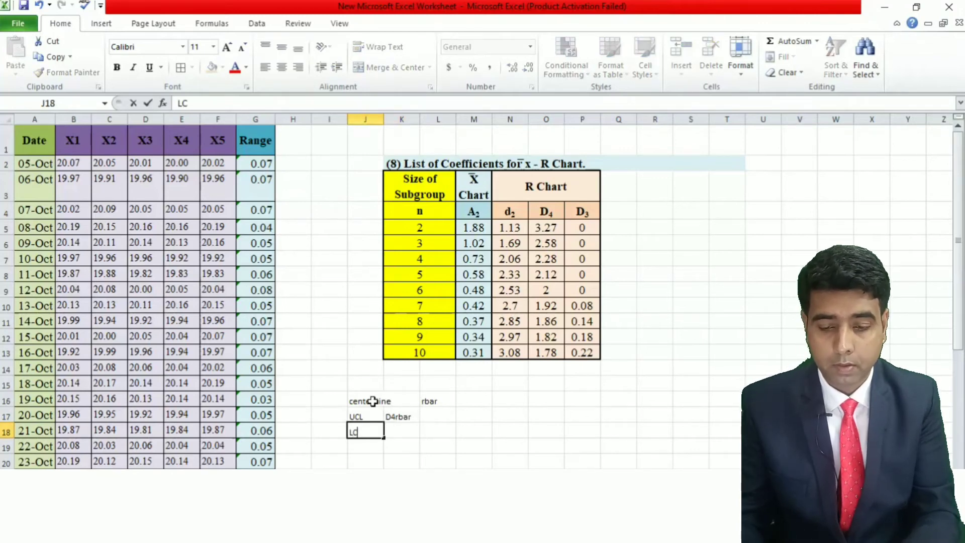
{"action": "type", "text": "L"}
{"action": "key", "text": "Right"}
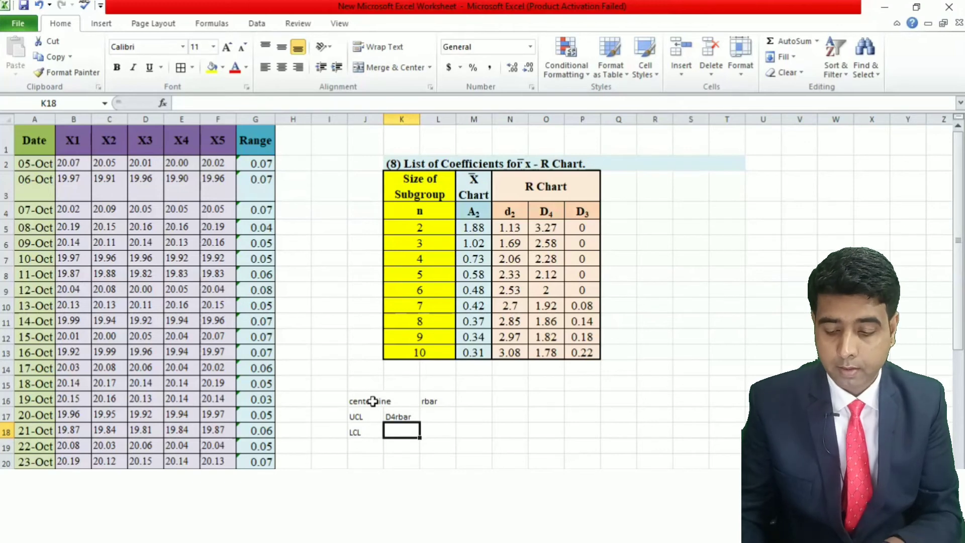
{"action": "type", "text": "D3r"}
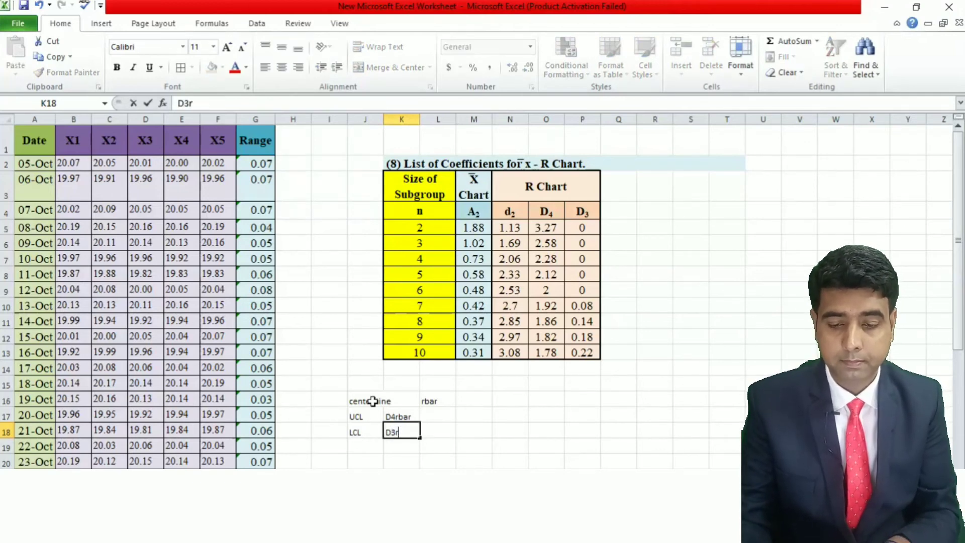
{"action": "key", "text": "Return"}
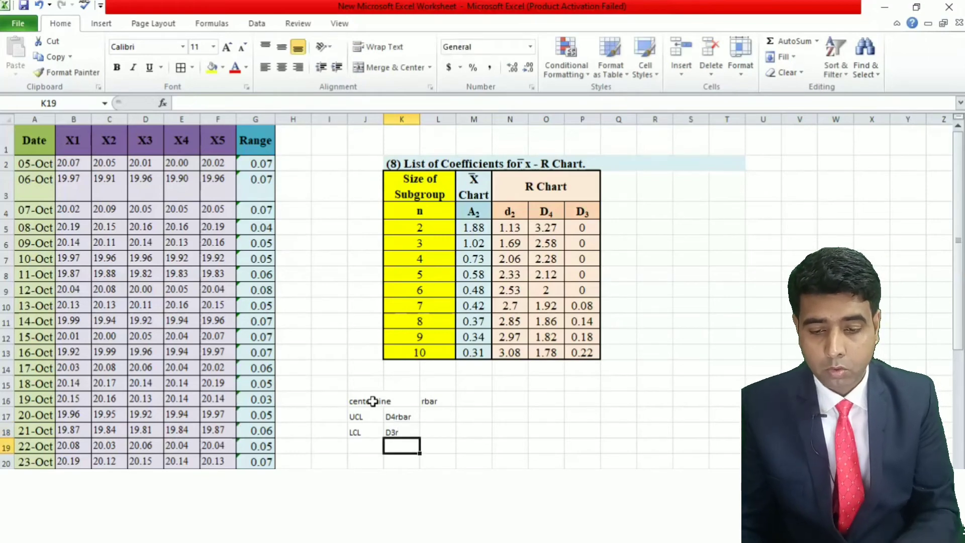
{"action": "left_click_drag", "start_coordinate": [372, 401], "coordinate": [366, 433]}
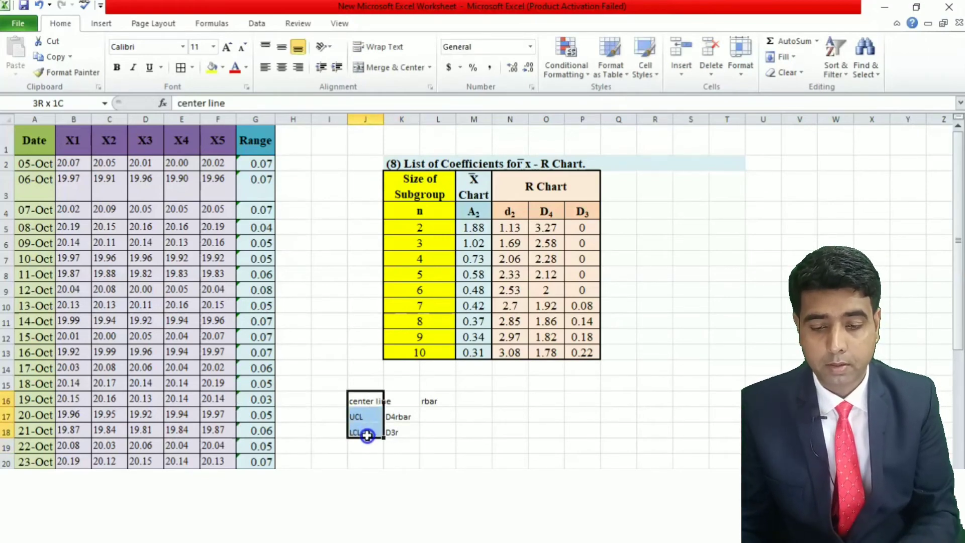
{"action": "left_click", "coordinate": [367, 437]}
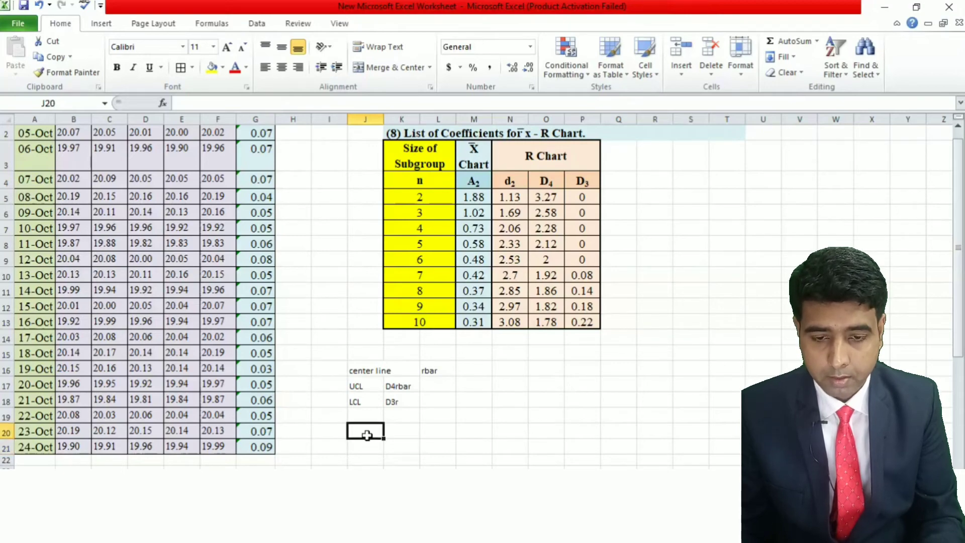
{"action": "key", "text": "Up"}
{"action": "key", "text": "Up"}
{"action": "key", "text": "Up"}
{"action": "key", "text": "Up"}
{"action": "key", "text": "Up"}
{"action": "key", "text": "Up"}
{"action": "key", "text": "Up"}
{"action": "key", "text": "Up"}
{"action": "key", "text": "Up"}
{"action": "key", "text": "Up"}
{"action": "key", "text": "Up"}
{"action": "key", "text": "Up"}
{"action": "key", "text": "Up"}
{"action": "key", "text": "Up"}
{"action": "key", "text": "Up"}
{"action": "key", "text": "Up"}
{"action": "key", "text": "Up"}
{"action": "key", "text": "Up"}
{"action": "key", "text": "Up"}
{"action": "key", "text": "Up"}
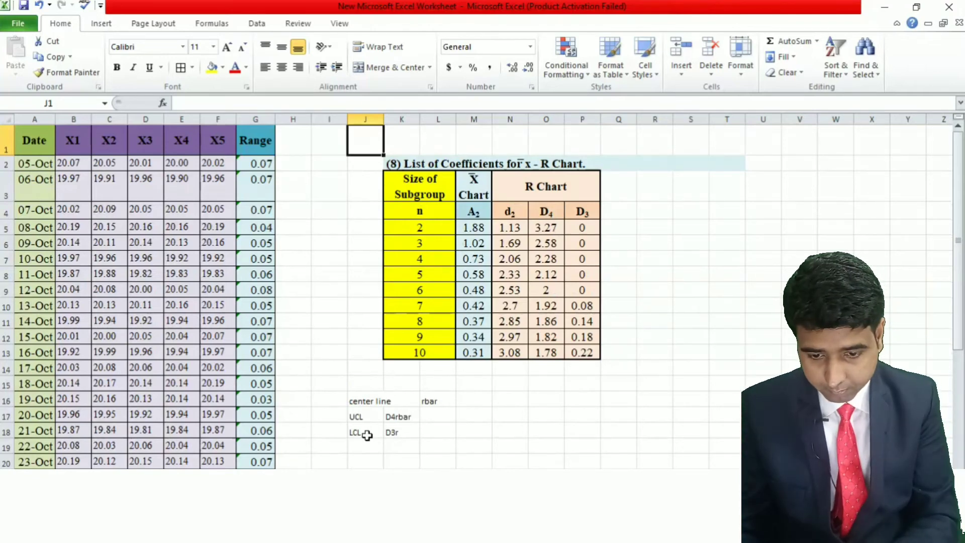
- Move the center line, UCL and LCL notes from J16:L18 to the block starting at N16
{"action": "left_click_drag", "start_coordinate": [367, 400], "coordinate": [420, 426]}
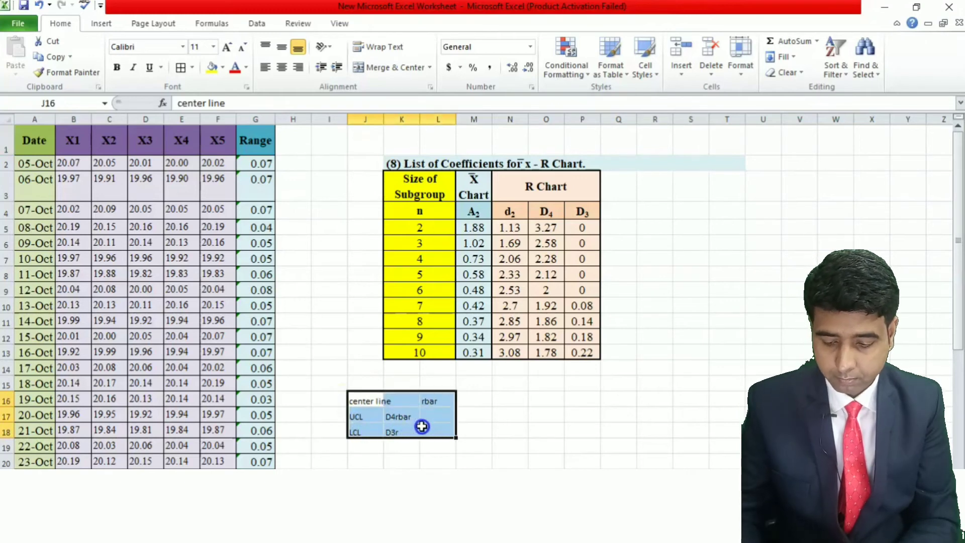
{"action": "key", "text": "ctrl+c"}
{"action": "left_click", "coordinate": [509, 399]}
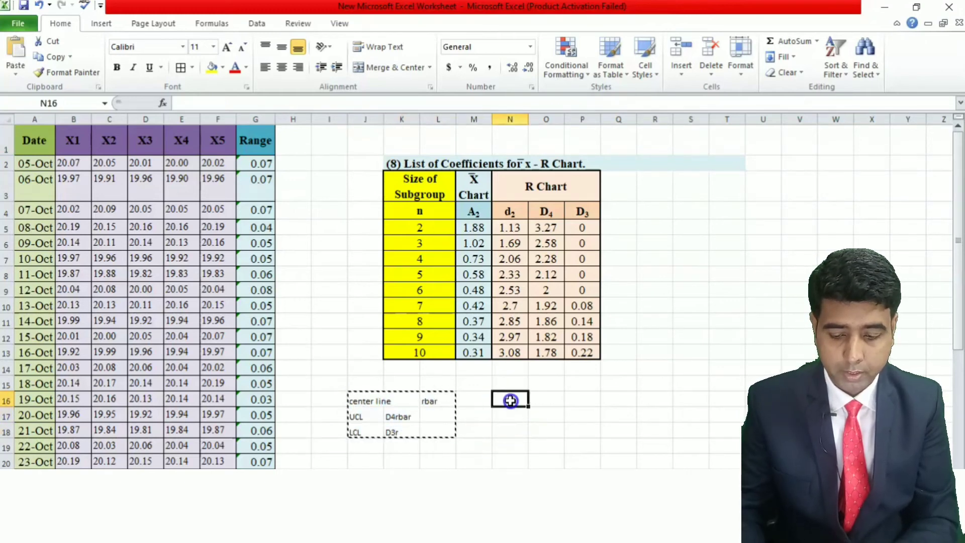
{"action": "key", "text": "Return"}
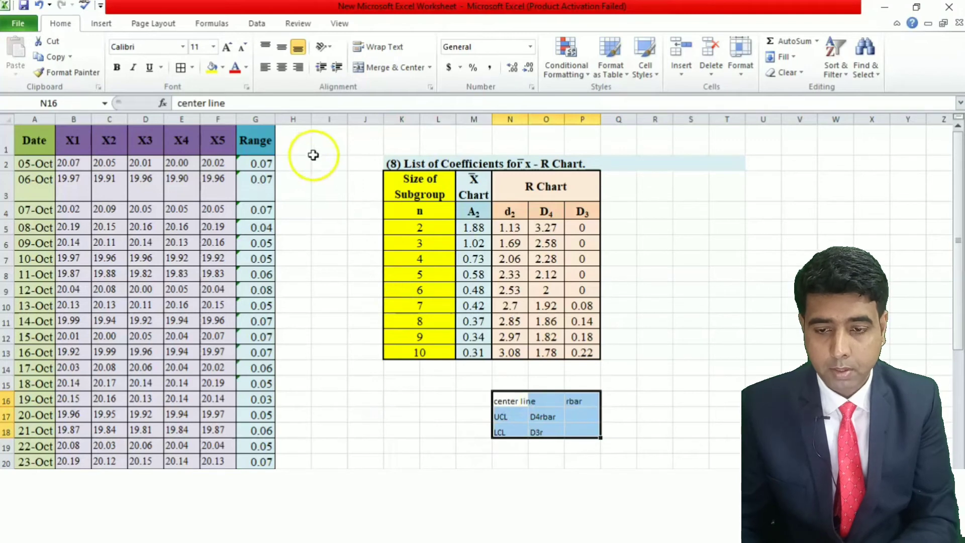
- Enter the column heading "R bar" in H1 beside the Range heading
{"action": "left_click", "coordinate": [300, 146]}
{"action": "type", "text": "R"}
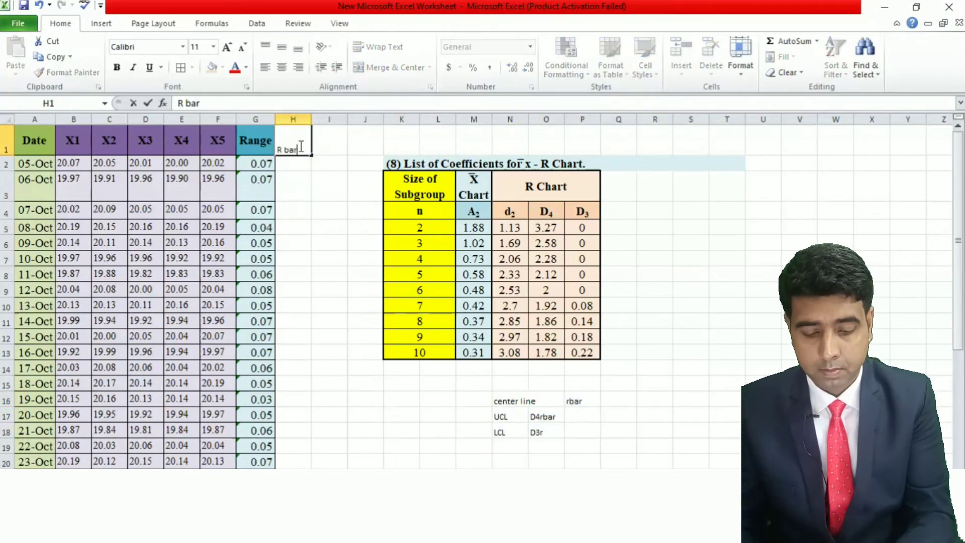
{"action": "type", "text": " bar"}
{"action": "key", "text": "Return"}
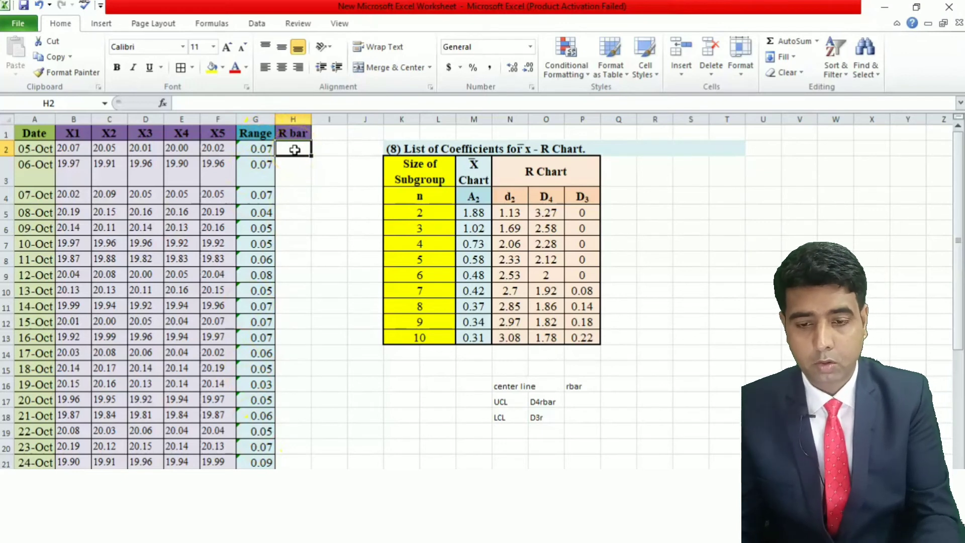
- Calculate the average range in H2 with the formula =AVERAGE(G2:G21)
{"action": "type", "text": "=av"}
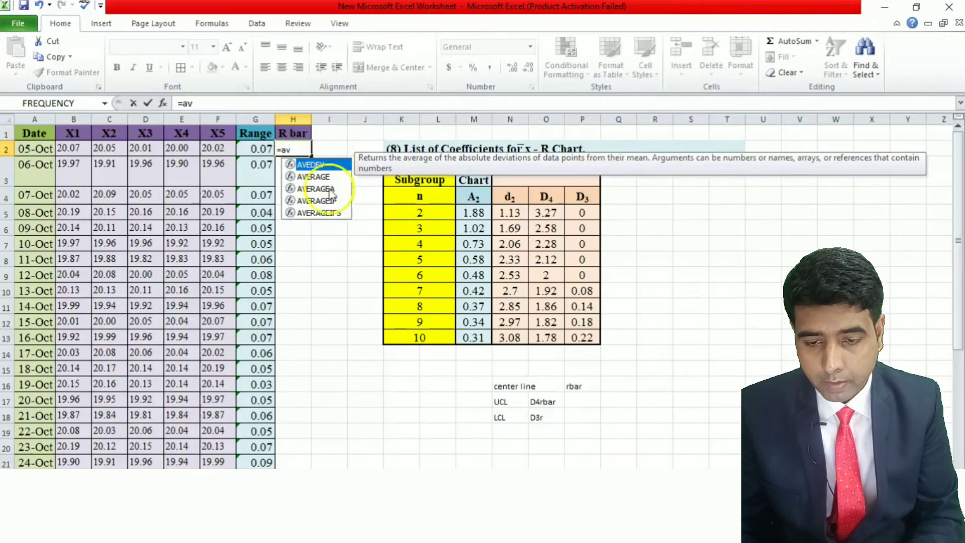
{"action": "double_click", "coordinate": [322, 176]}
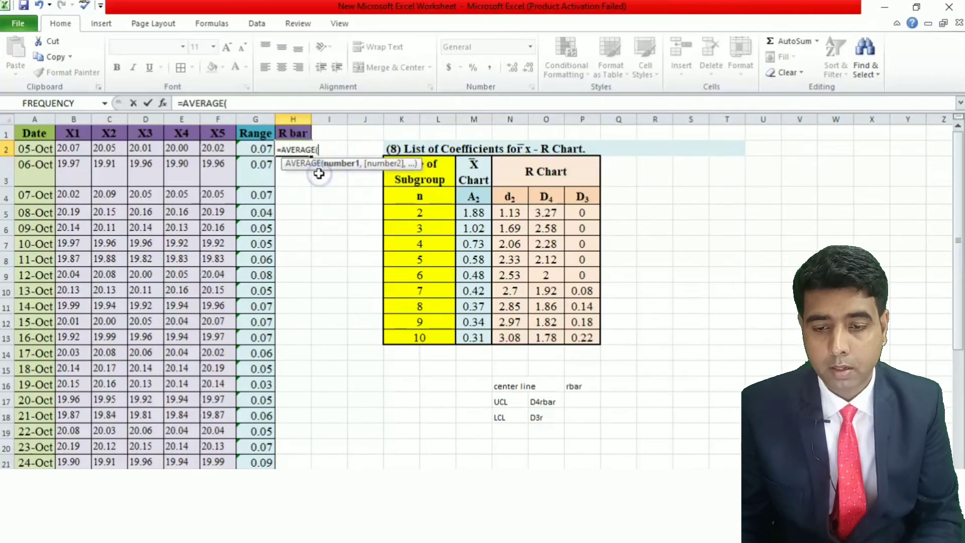
{"action": "left_click_drag", "start_coordinate": [262, 148], "coordinate": [260, 460]}
{"action": "type", "text": ")"}
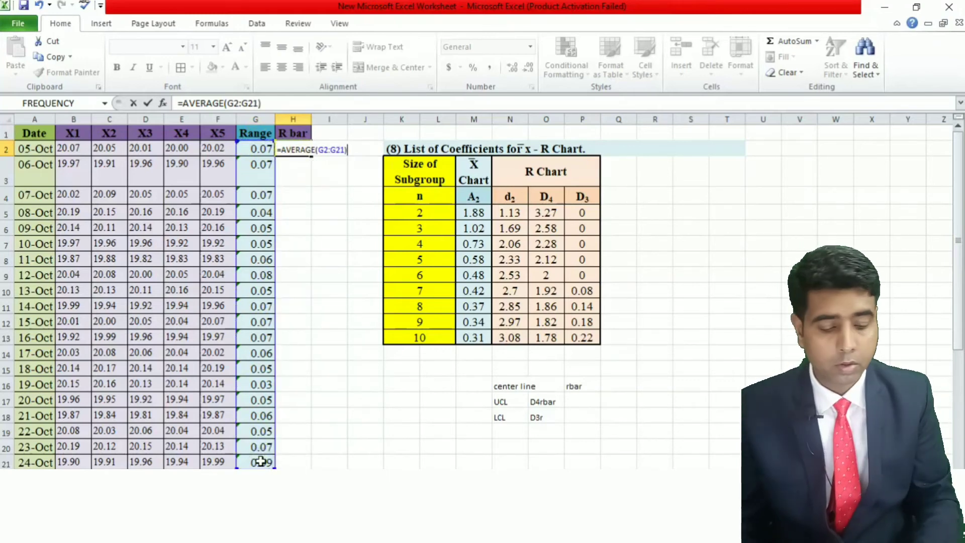
{"action": "key", "text": "Return"}
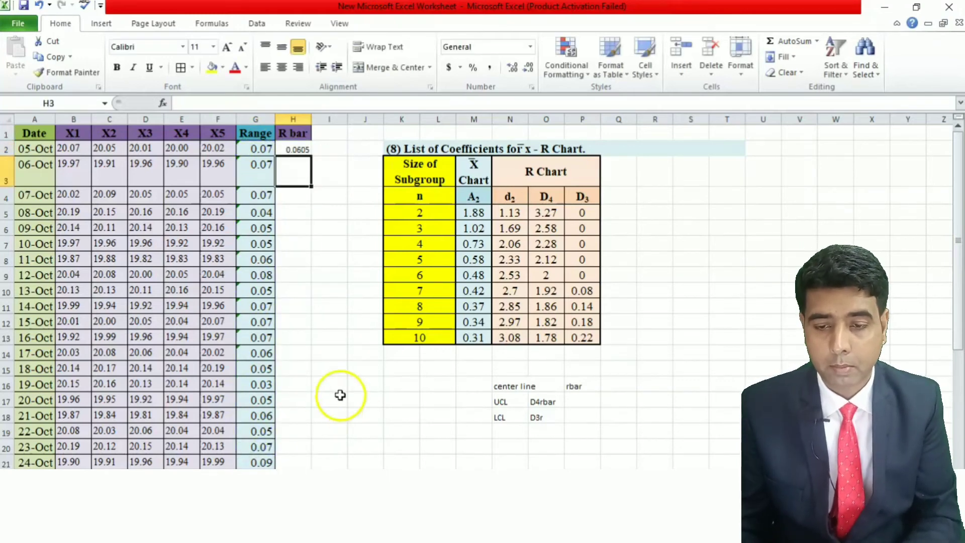
- Make the range in the R bar formula in H2 absolute, giving =AVERAGE($G$2:$G$21)
{"action": "left_click", "coordinate": [287, 151]}
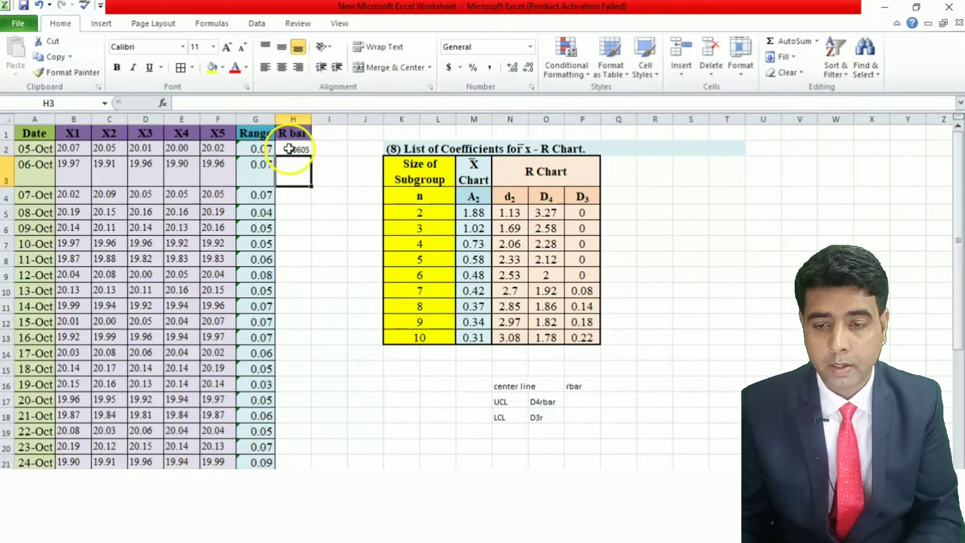
{"action": "left_click", "coordinate": [288, 149]}
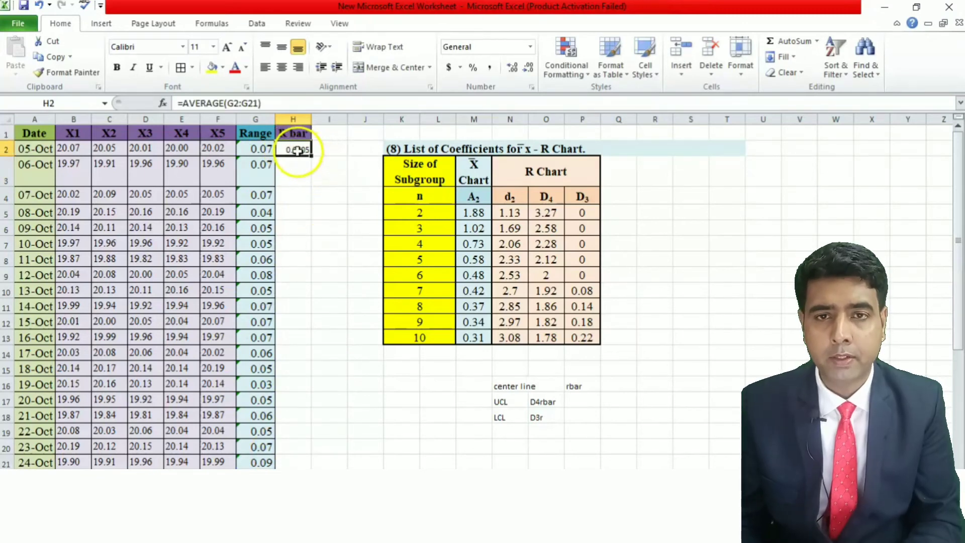
{"action": "left_click", "coordinate": [229, 104]}
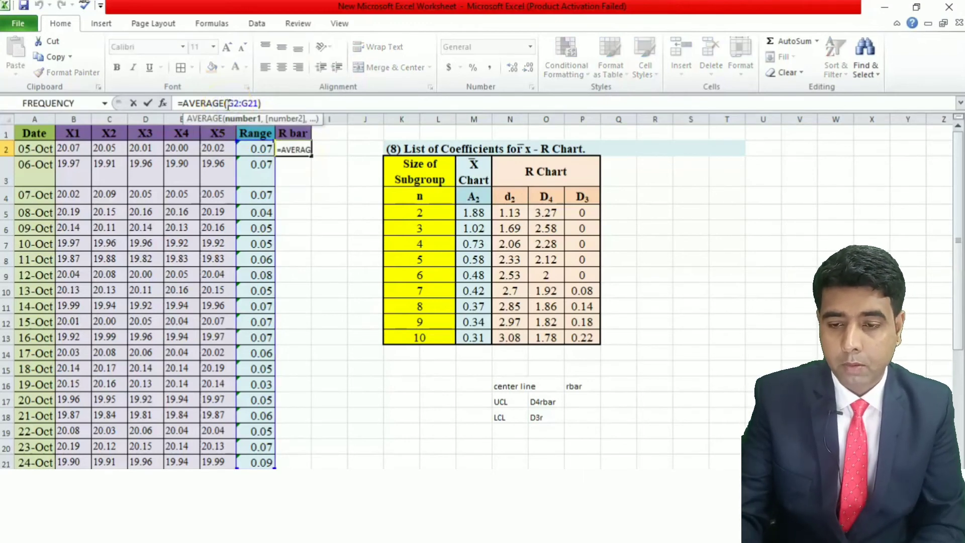
{"action": "key", "text": "F4"}
{"action": "double_click", "coordinate": [255, 103]}
{"action": "key", "text": "F4"}
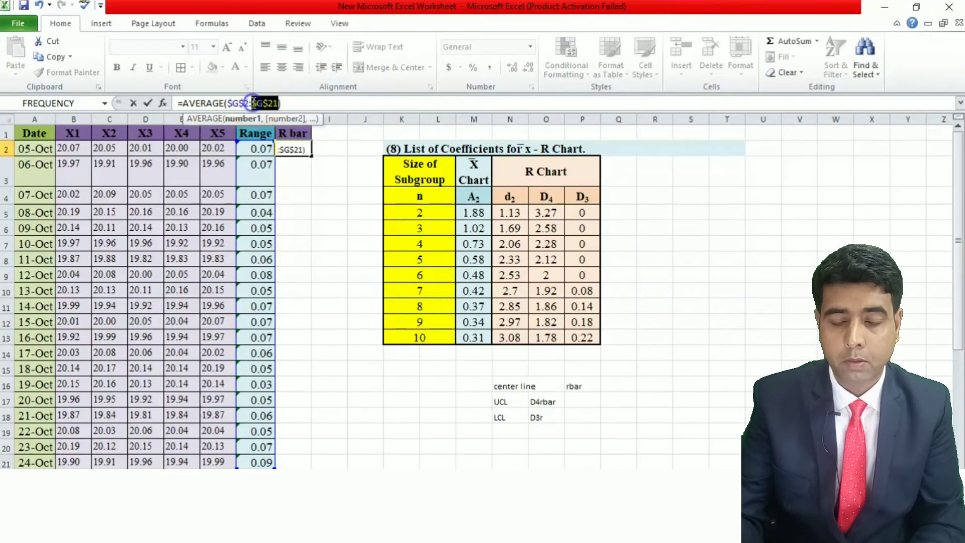
{"action": "key", "text": "Return"}
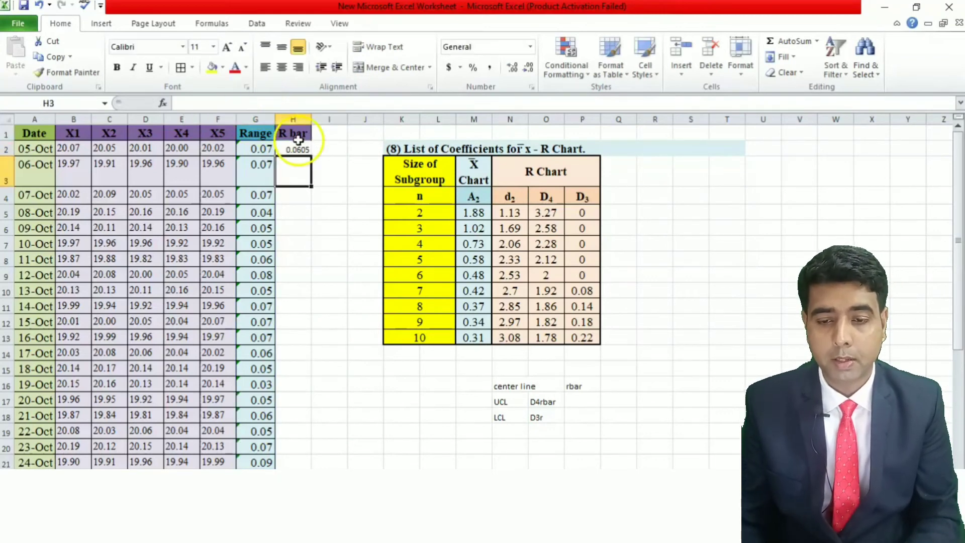
- Fill the R bar formula from H2 down to H21 and apply all borders to H1:H21
{"action": "left_click", "coordinate": [298, 147]}
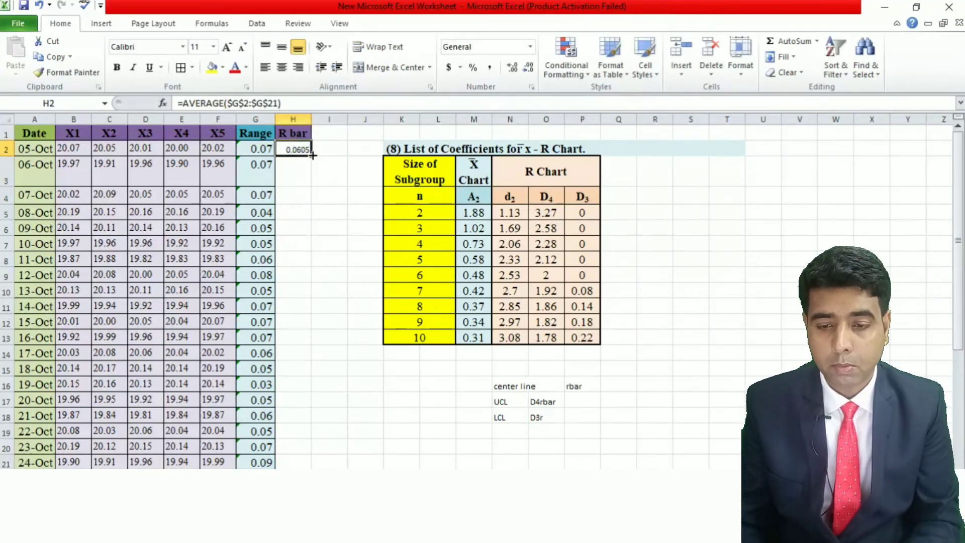
{"action": "double_click", "coordinate": [312, 155]}
{"action": "left_click", "coordinate": [297, 171]}
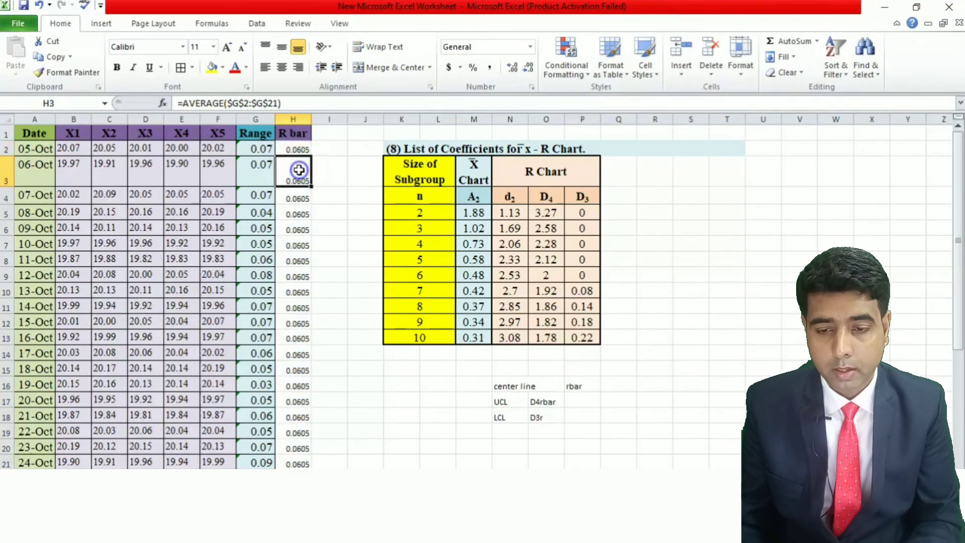
{"action": "left_click_drag", "start_coordinate": [295, 137], "coordinate": [286, 462]}
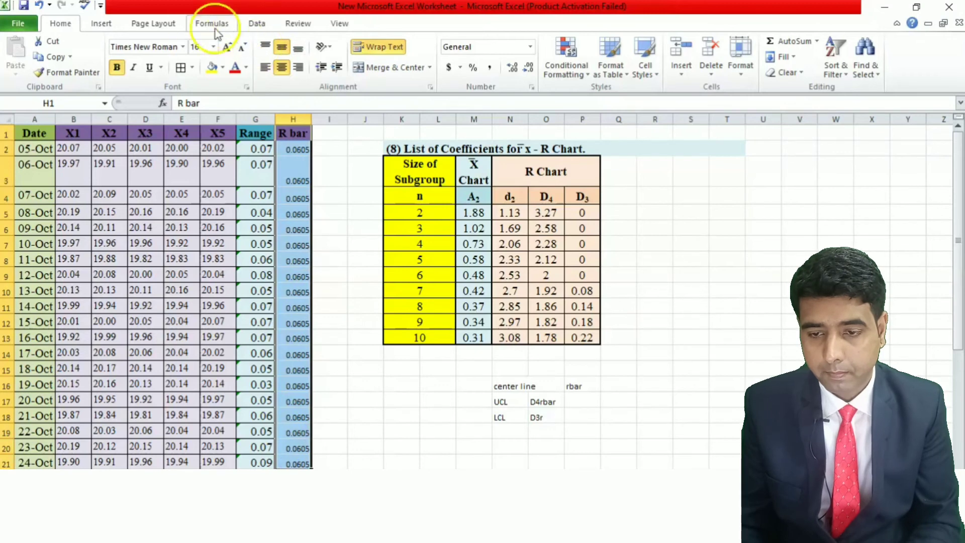
{"action": "left_click", "coordinate": [181, 67]}
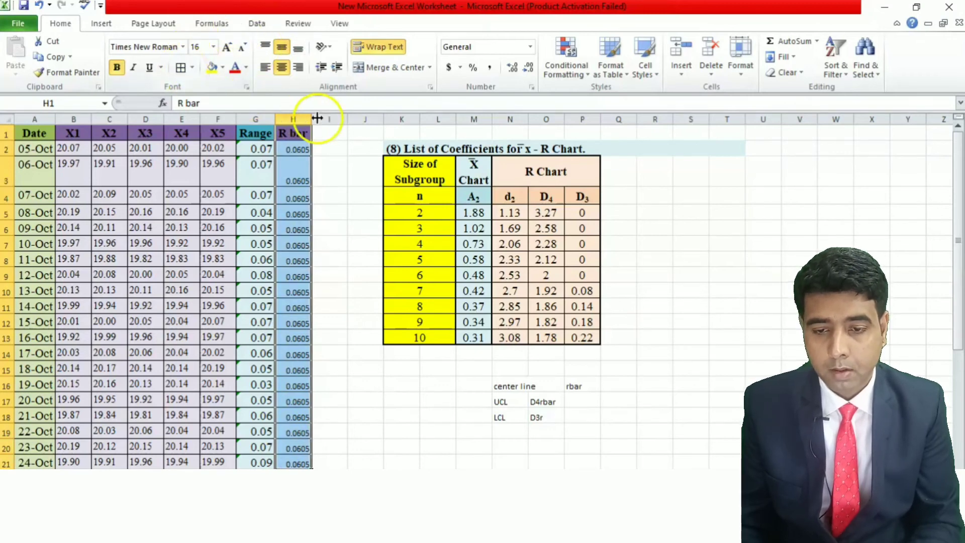
- Enter the headings "UCL" in I1 and "LCL" in J1, and apply all borders to I1:J21
{"action": "left_click", "coordinate": [325, 134]}
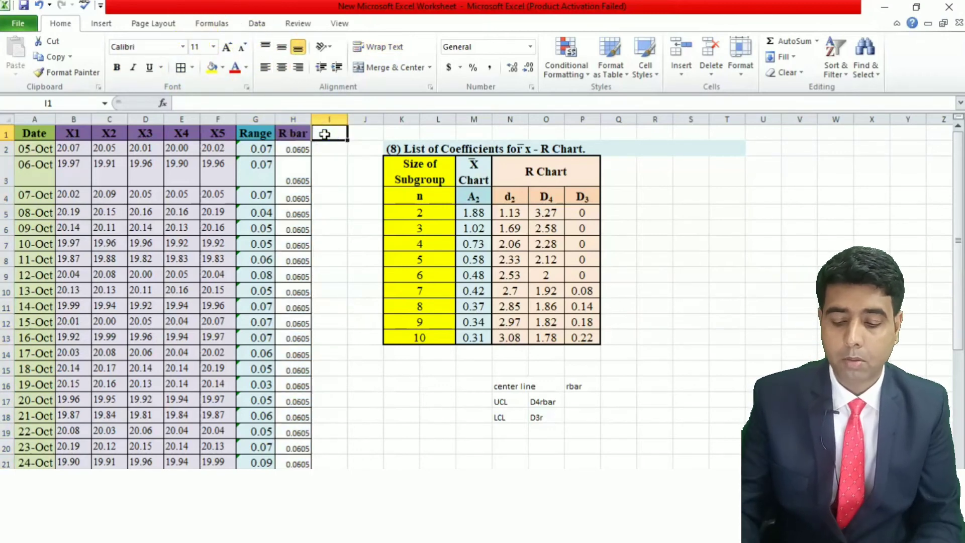
{"action": "type", "text": "UC"}
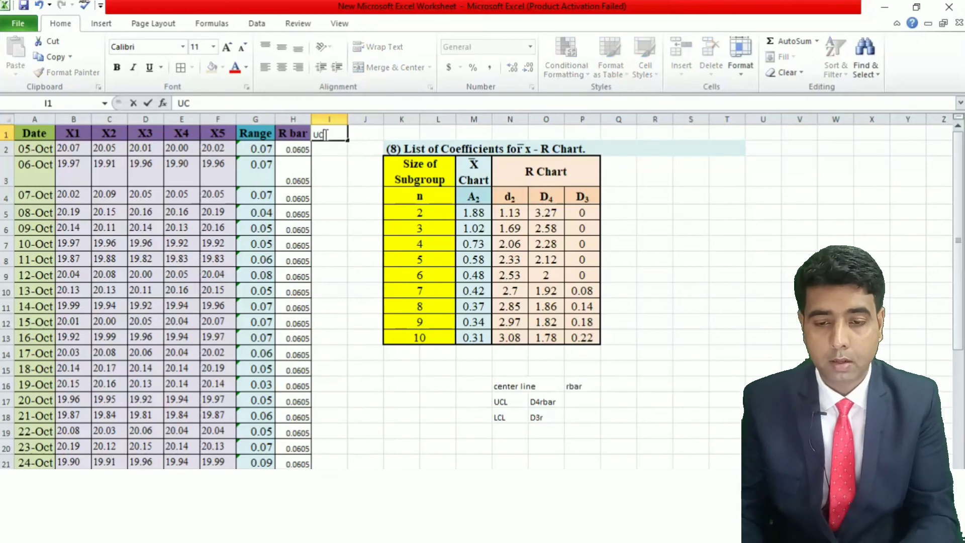
{"action": "type", "text": "L"}
{"action": "key", "text": "Tab"}
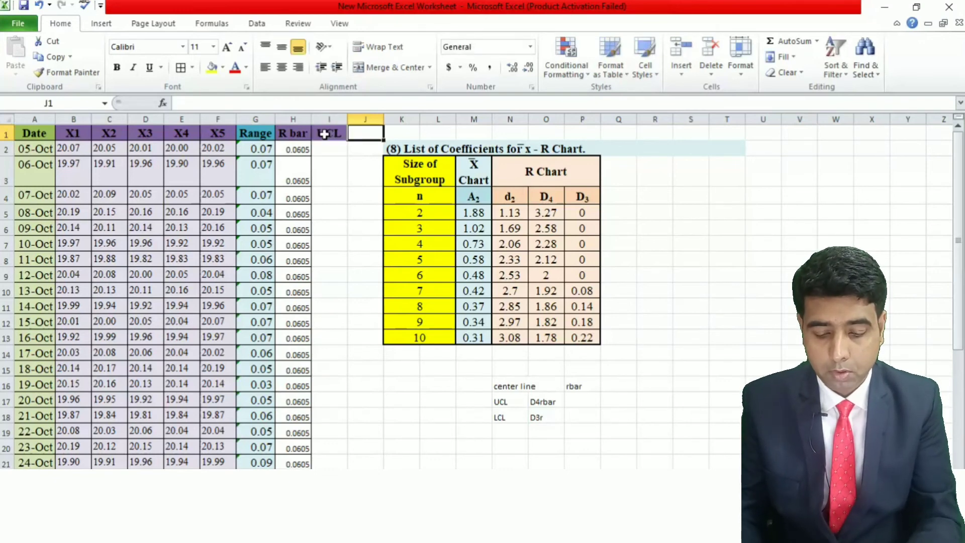
{"action": "type", "text": "LCL"}
{"action": "key", "text": "Return"}
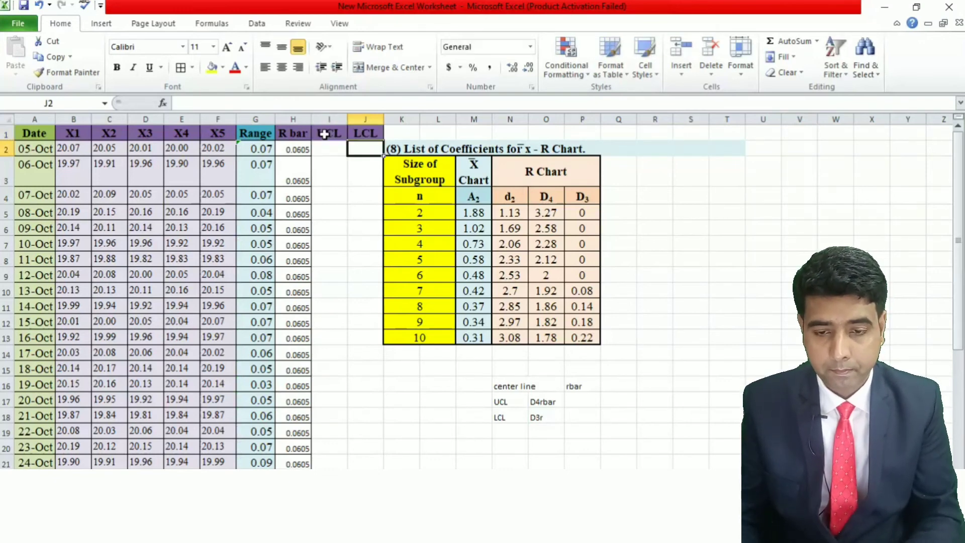
{"action": "left_click_drag", "start_coordinate": [325, 132], "coordinate": [355, 459]}
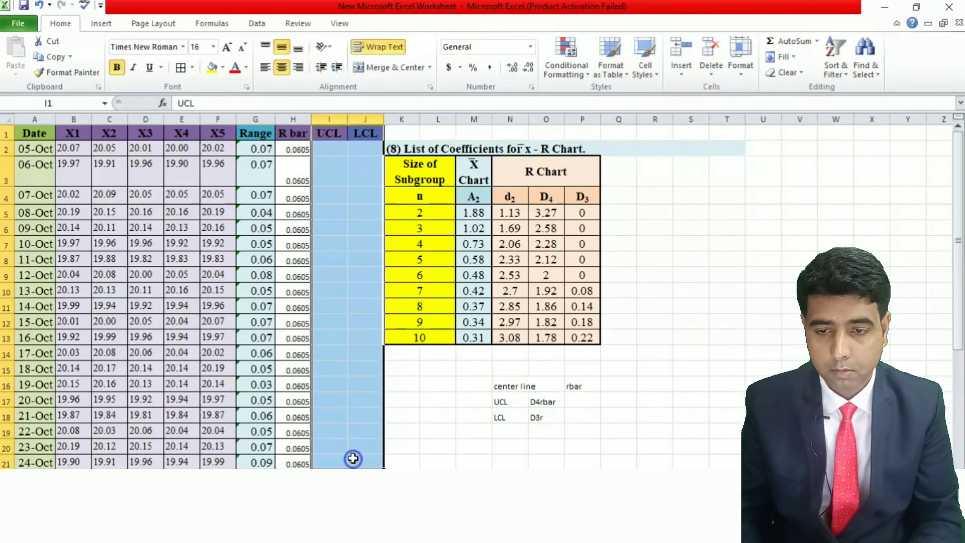
{"action": "left_click", "coordinate": [182, 69]}
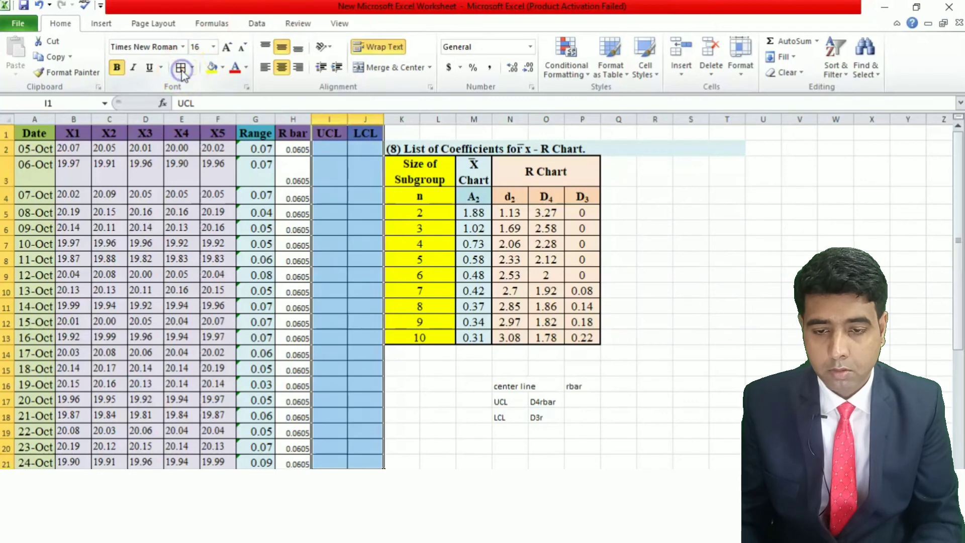
- Calculate the upper control limit in I2 with the formula =2.12*H2, using the D4 coefficient for subgroup size 5
{"action": "left_click", "coordinate": [333, 144]}
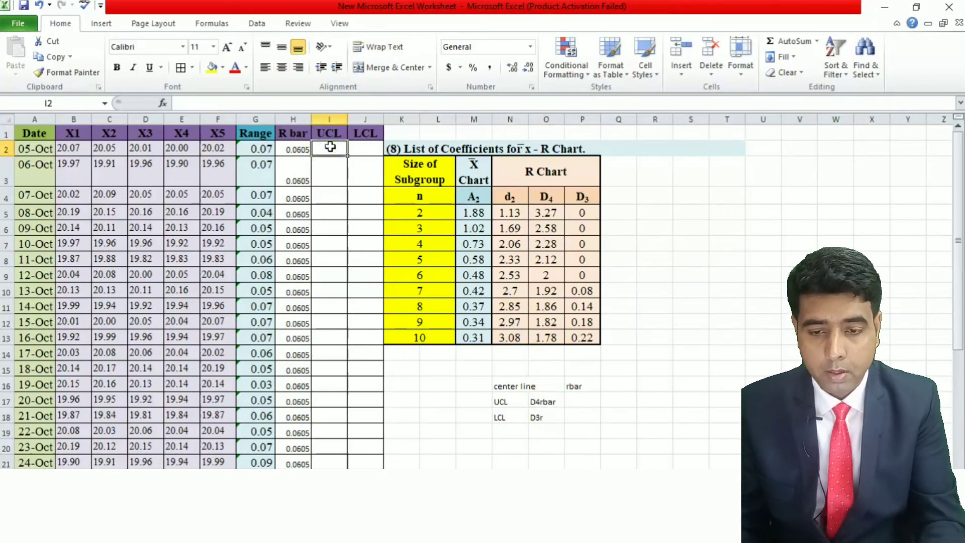
{"action": "type", "text": "="}
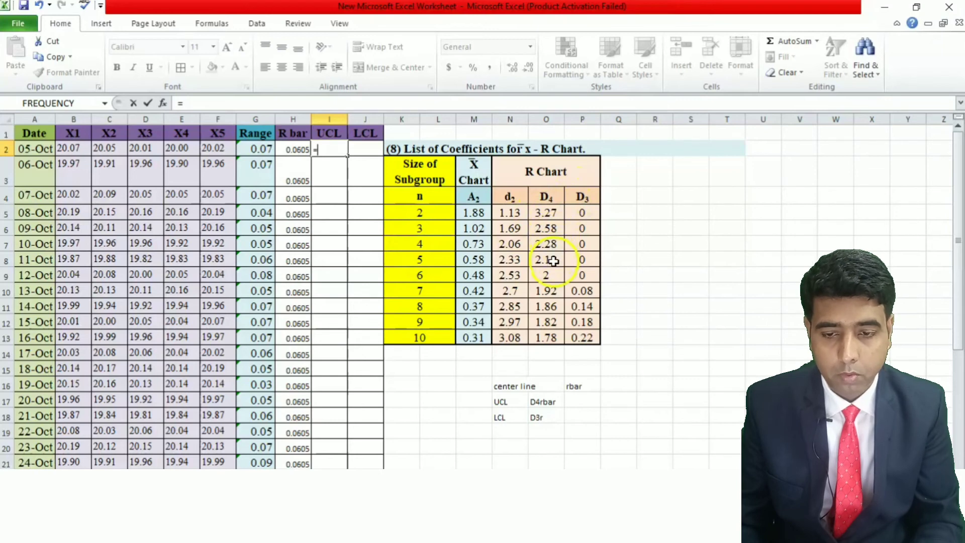
{"action": "type", "text": "2.12*"}
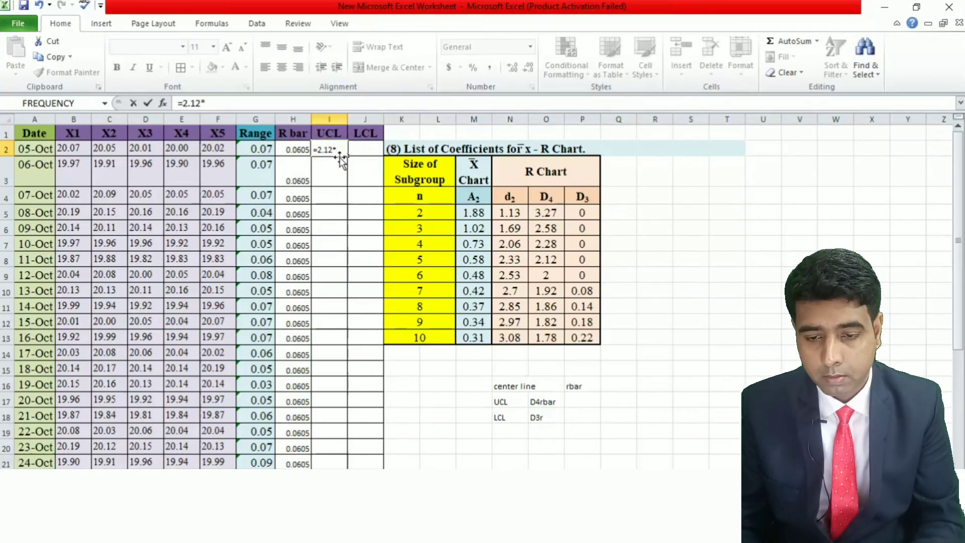
{"action": "left_click", "coordinate": [299, 149]}
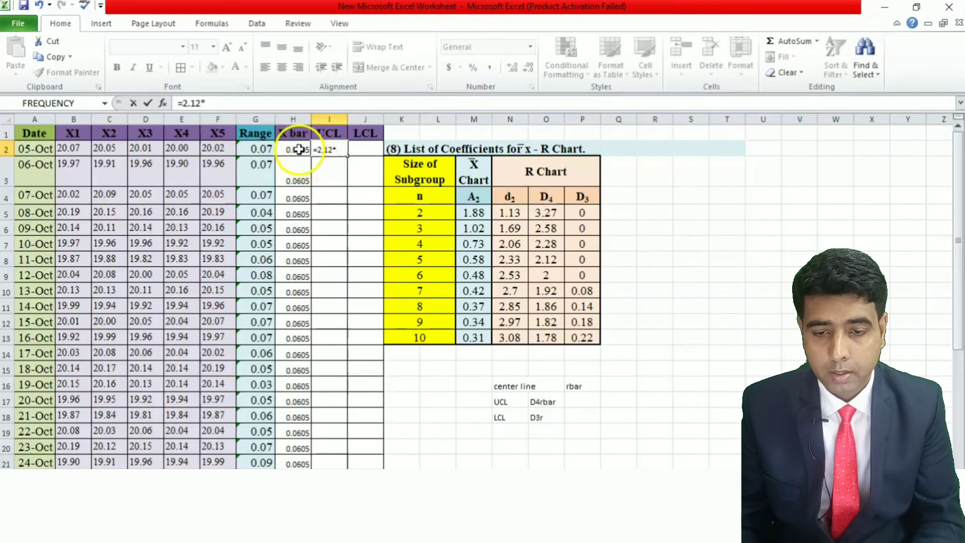
{"action": "left_click", "coordinate": [298, 149]}
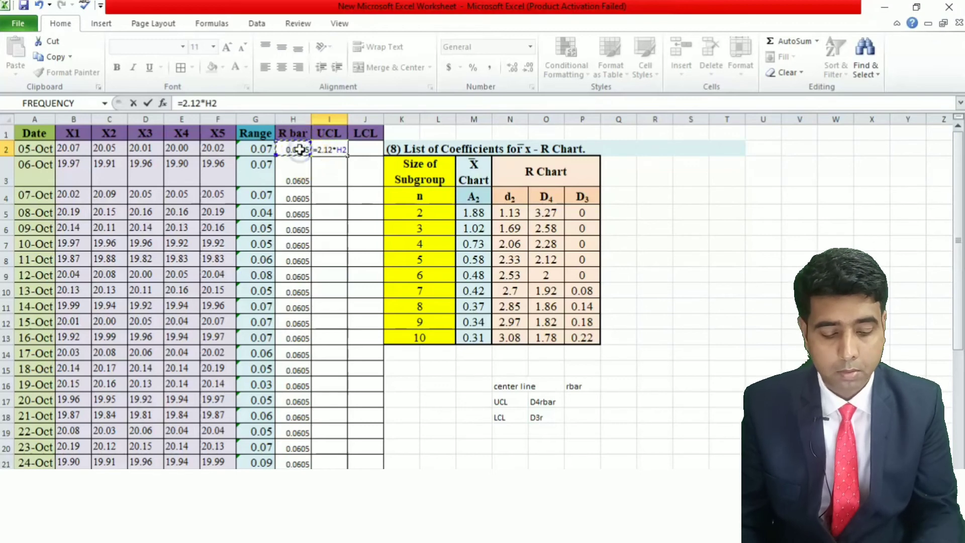
{"action": "key", "text": "Return"}
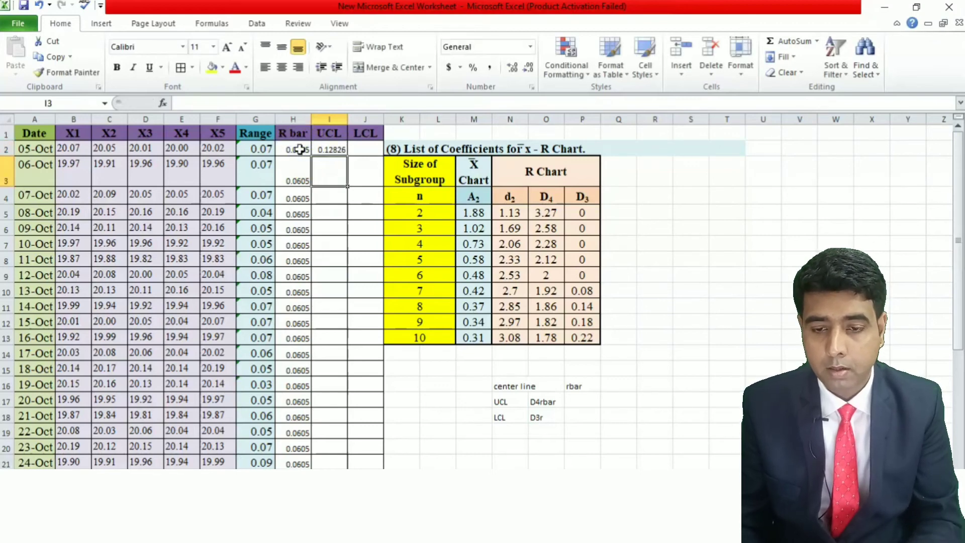
- Make the R bar reference in the I2 formula absolute, giving =2.12*$H$2
{"action": "left_click", "coordinate": [334, 148]}
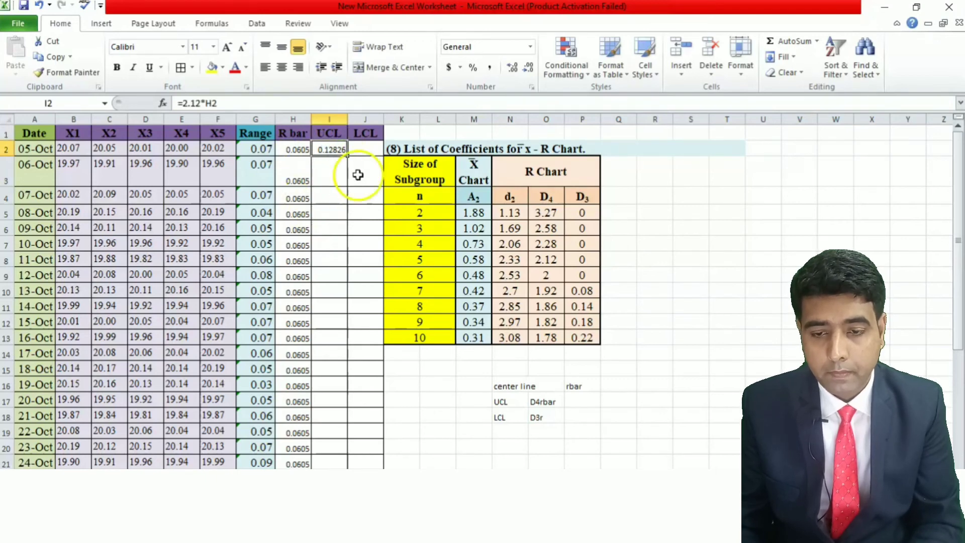
{"action": "left_click", "coordinate": [183, 102]}
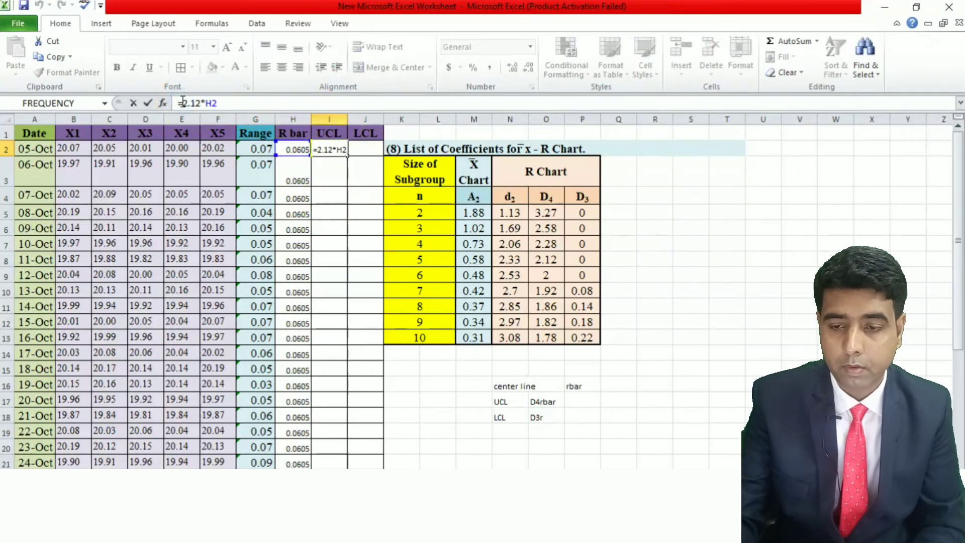
{"action": "left_click", "coordinate": [218, 104]}
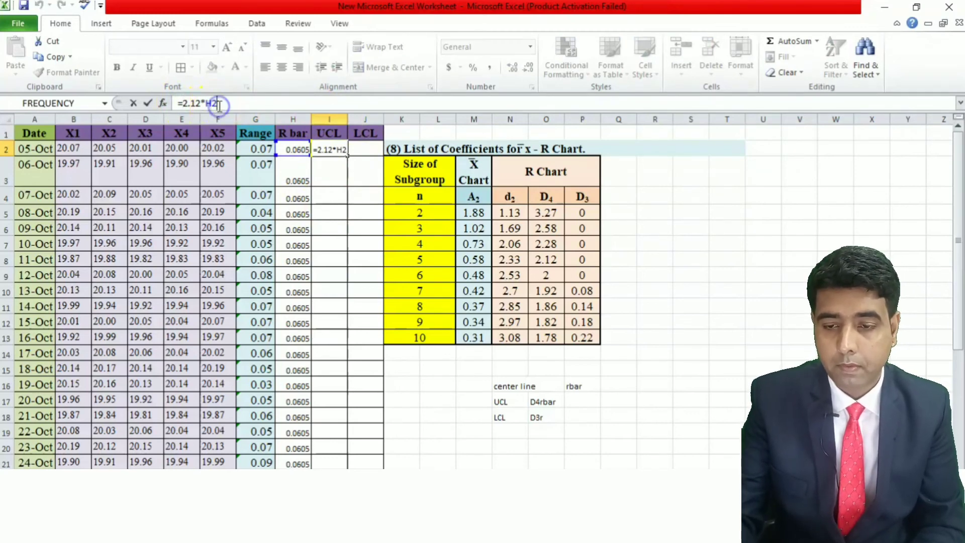
{"action": "key", "text": "F4"}
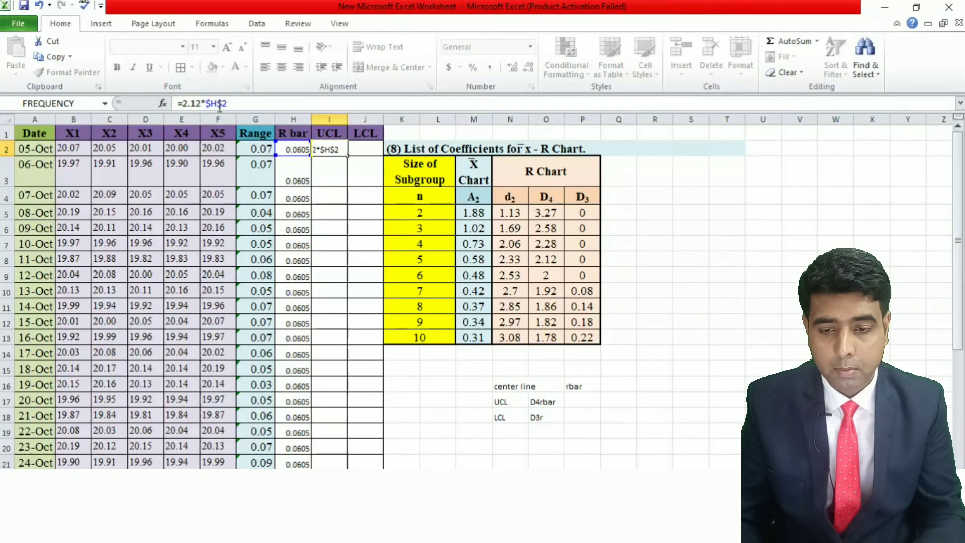
{"action": "key", "text": "Return"}
- Fill the UCL formula from I2 down to I21
{"action": "left_click", "coordinate": [334, 149]}
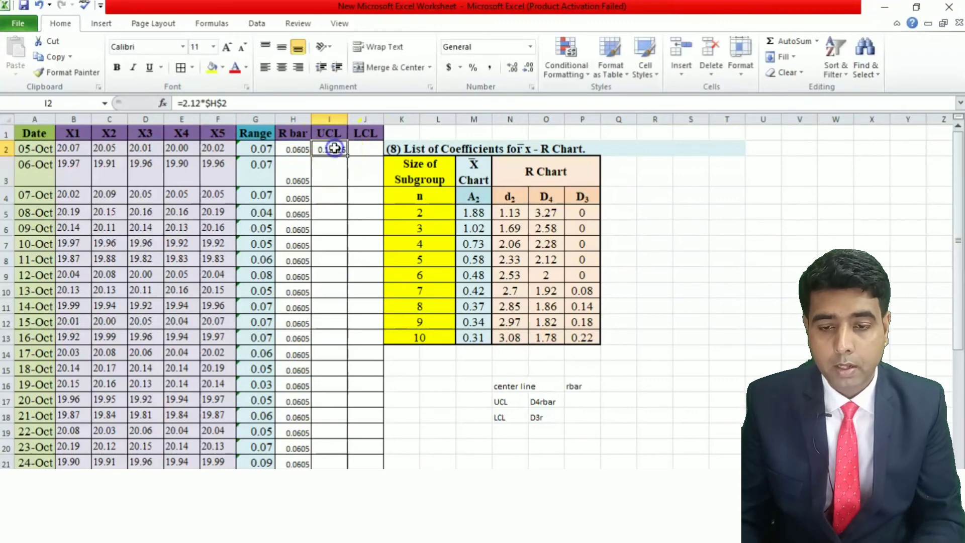
{"action": "double_click", "coordinate": [347, 157]}
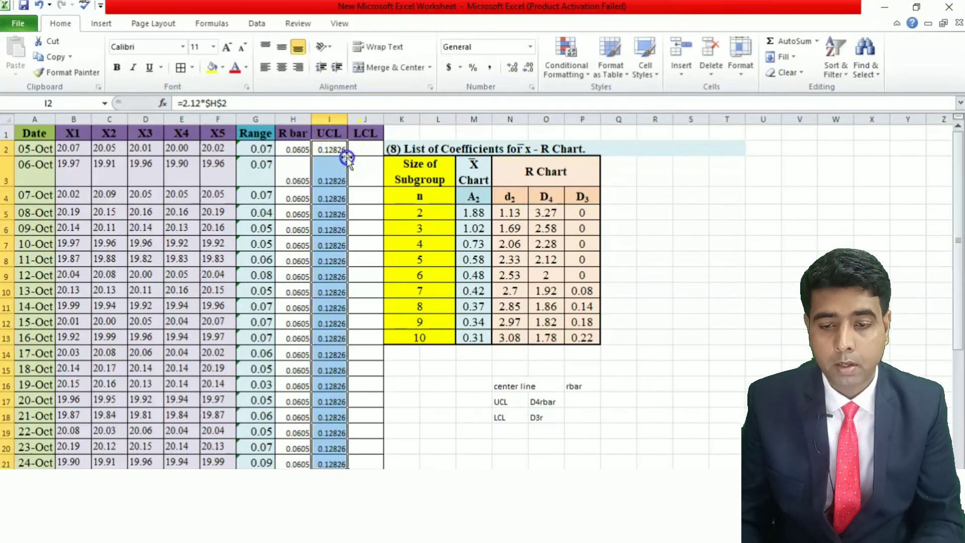
{"action": "left_click", "coordinate": [336, 176]}
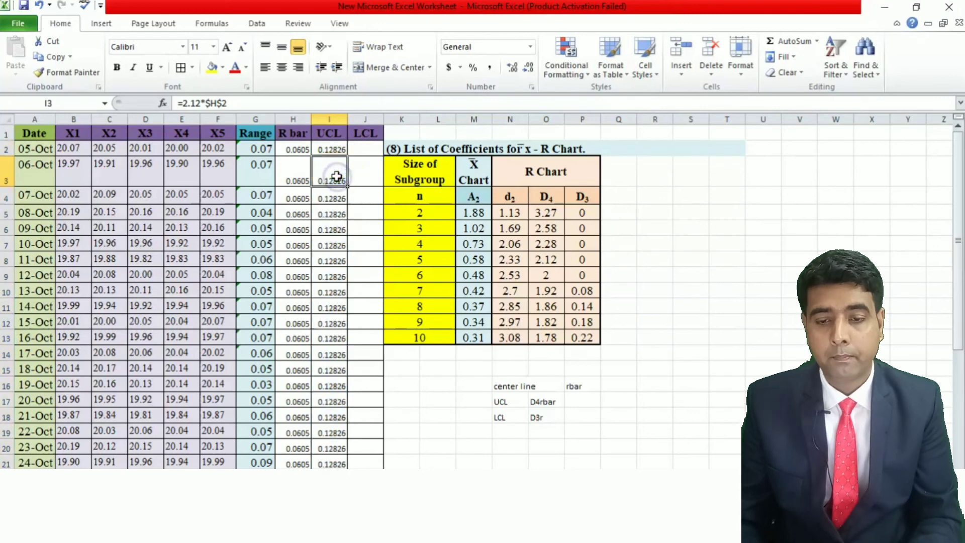
{"action": "left_click", "coordinate": [365, 148]}
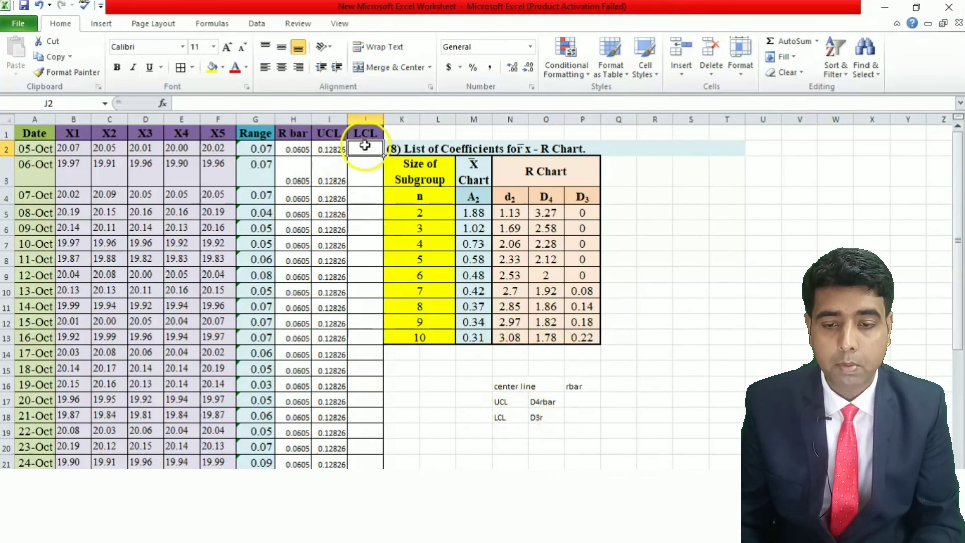
{"action": "type", "text": "0*"}
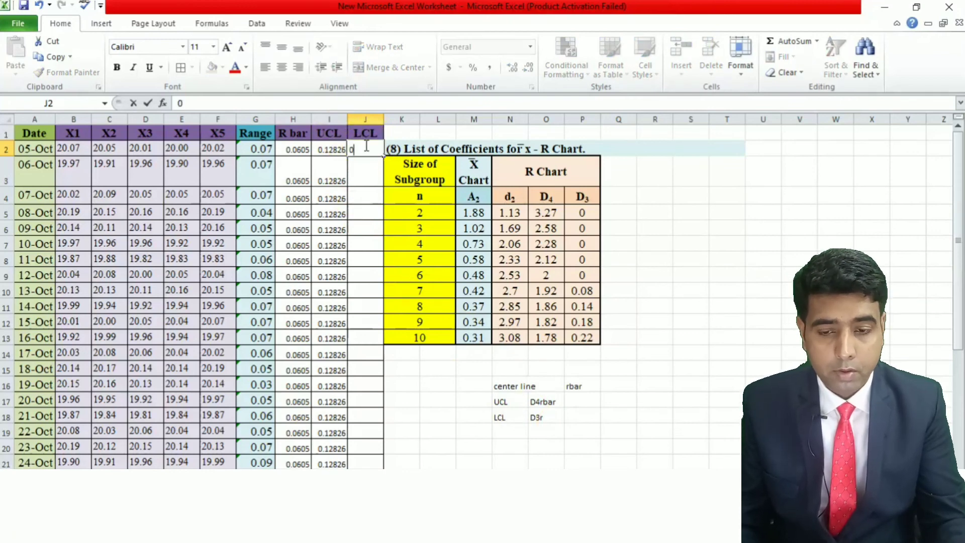
{"action": "left_click", "coordinate": [258, 148]}
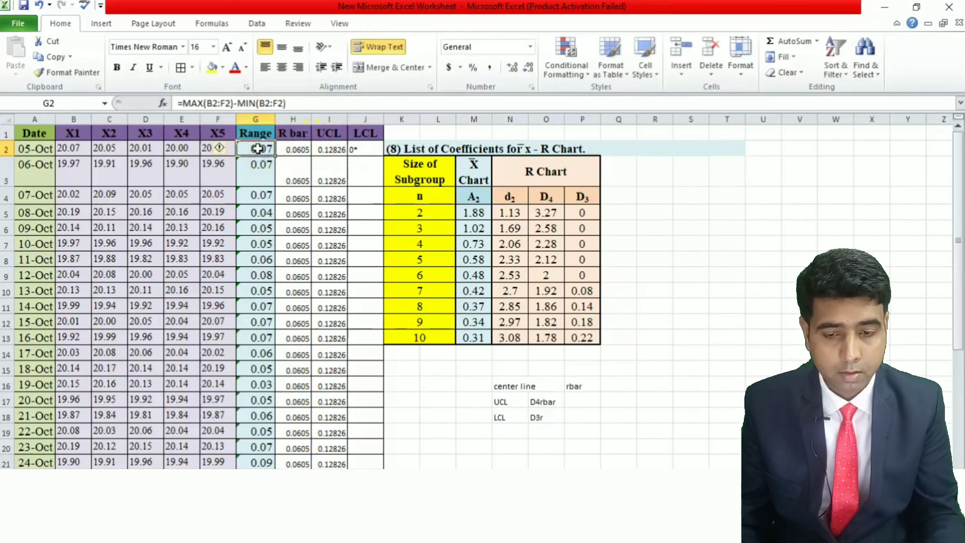
- Replace the content of J2 with the lower control limit formula =0*G2
{"action": "left_click", "coordinate": [355, 146]}
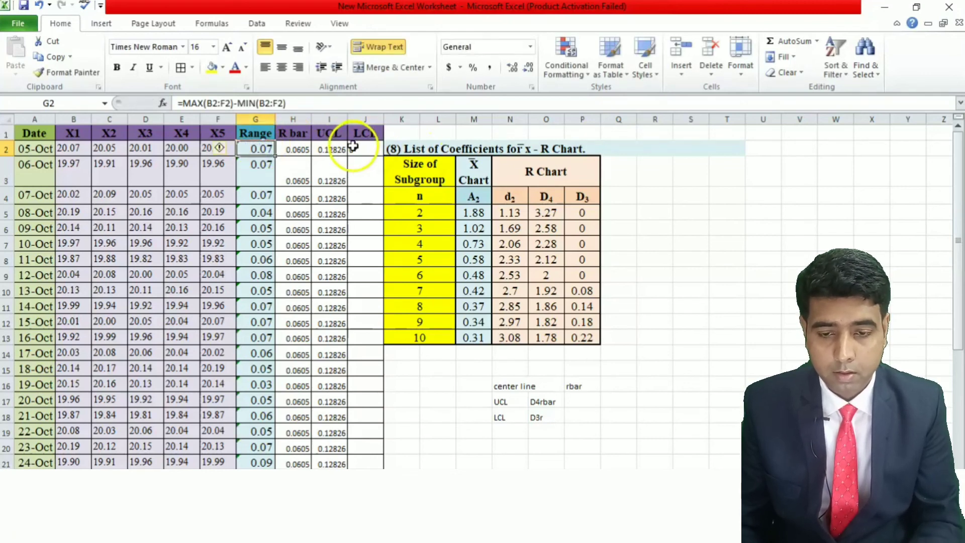
{"action": "key", "text": "BackSpace"}
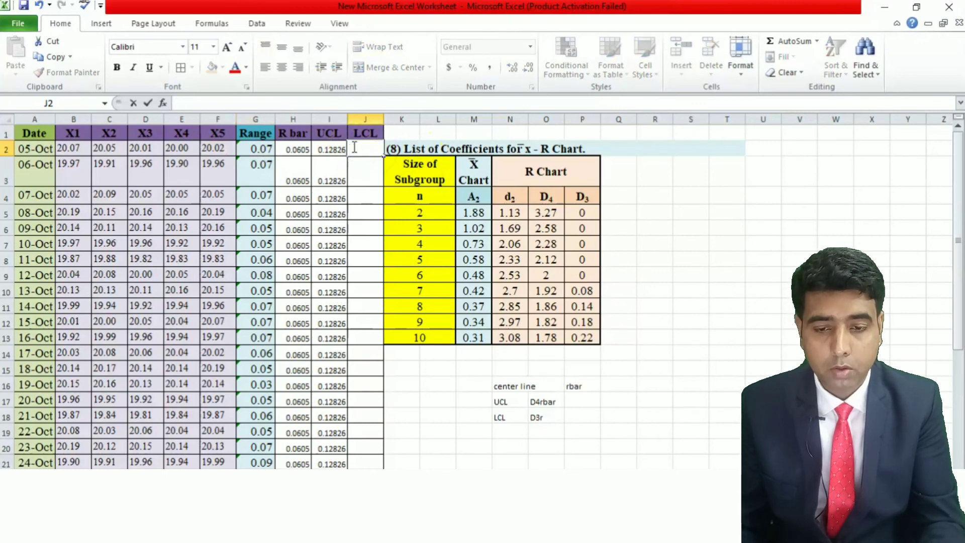
{"action": "type", "text": "=0*"}
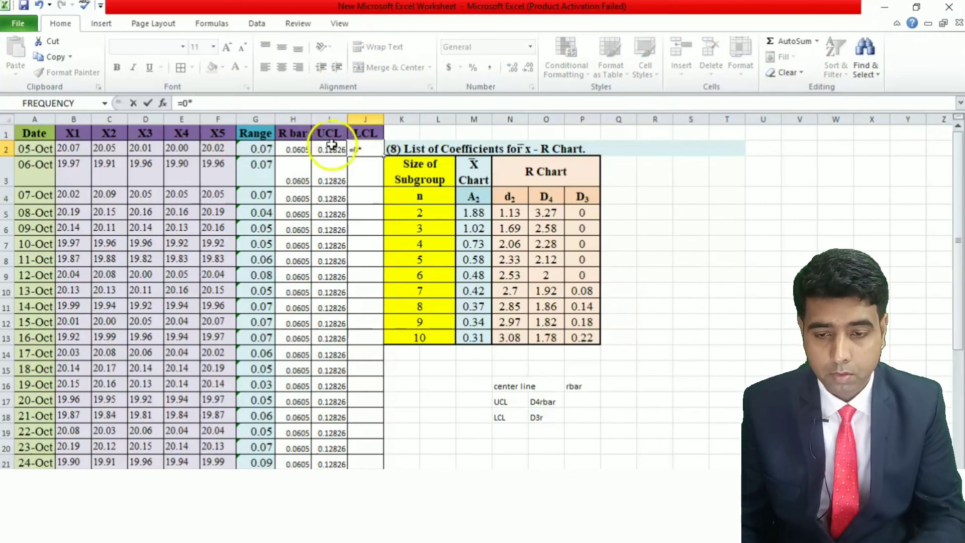
{"action": "left_click", "coordinate": [264, 147]}
{"action": "key", "text": "Return"}
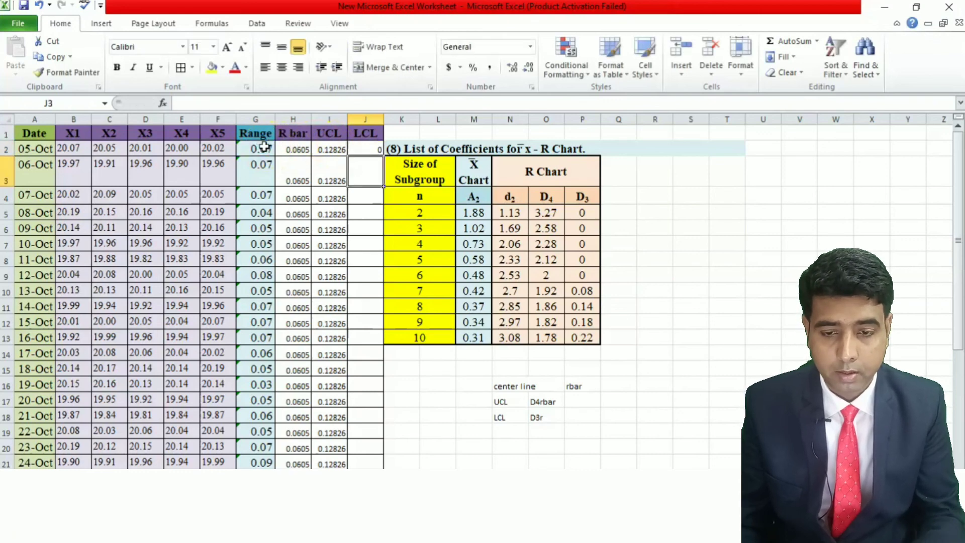
- Fill the LCL formula from J2 down to J21
{"action": "left_click", "coordinate": [371, 150]}
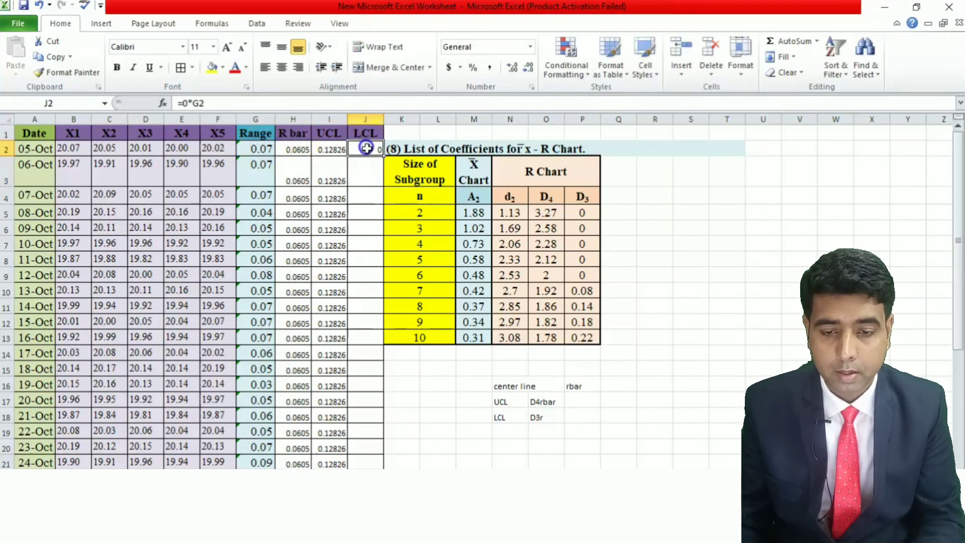
{"action": "double_click", "coordinate": [383, 156]}
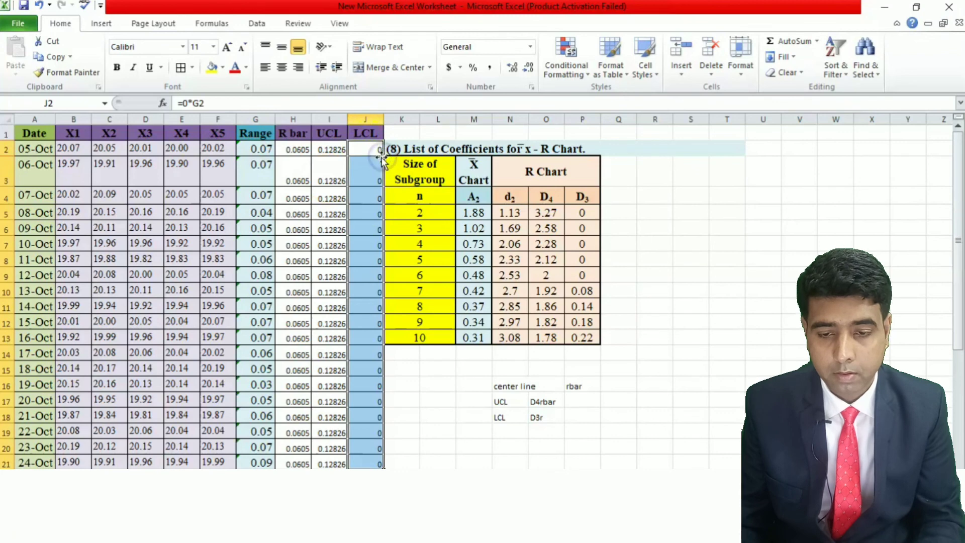
{"action": "left_click", "coordinate": [368, 238]}
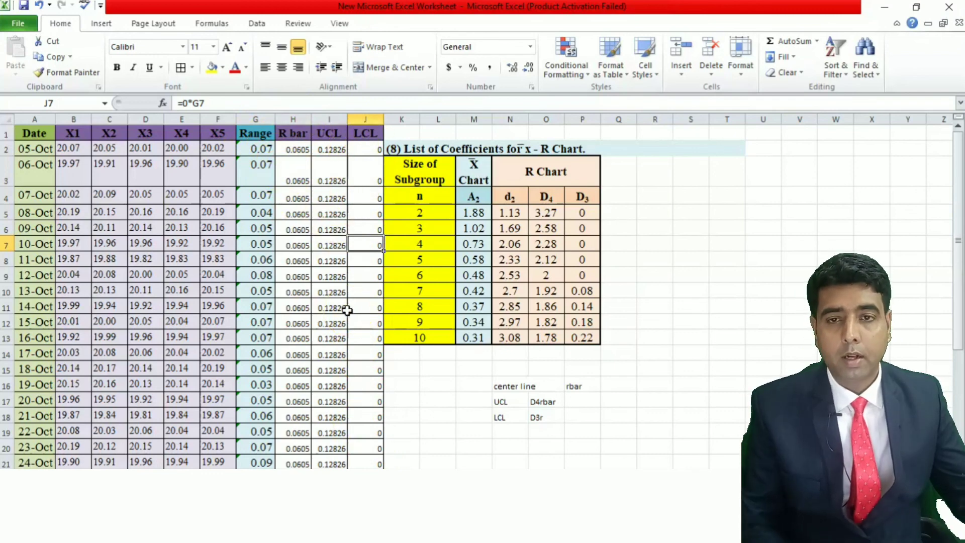
{"action": "left_click", "coordinate": [472, 416]}
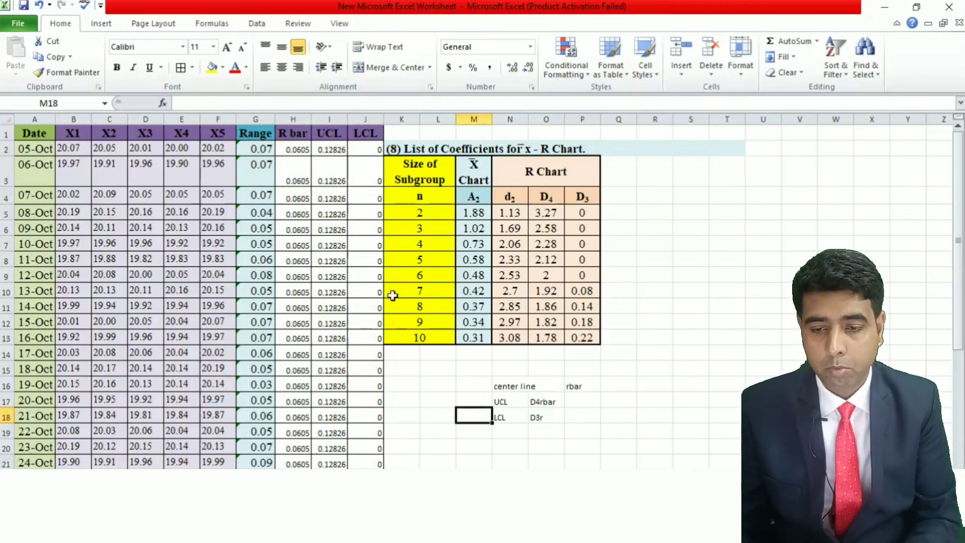
- Insert a 2-D line chart of the range, R bar, UCL and LCL values in G2:J21 and move it beside the coefficients table
{"action": "left_click_drag", "start_coordinate": [251, 149], "coordinate": [371, 458]}
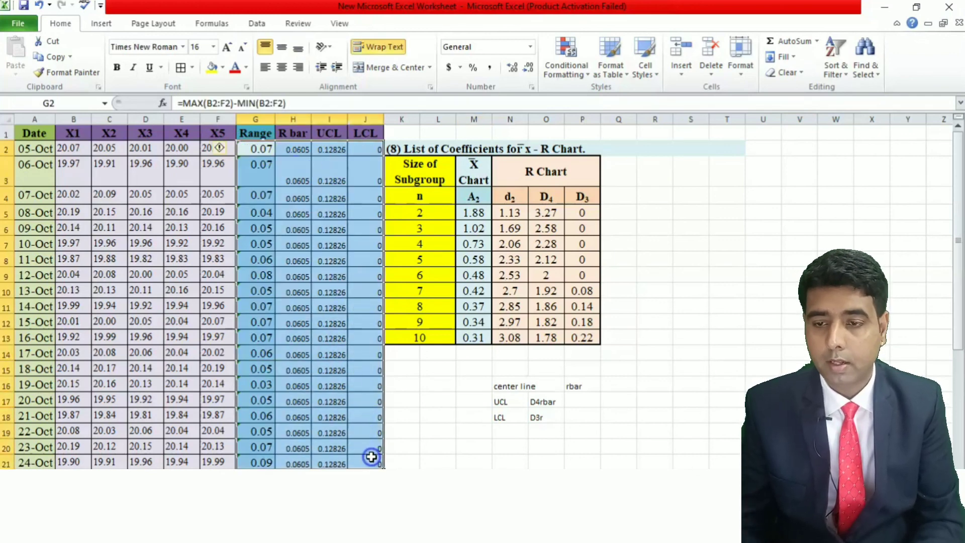
{"action": "left_click", "coordinate": [99, 23]}
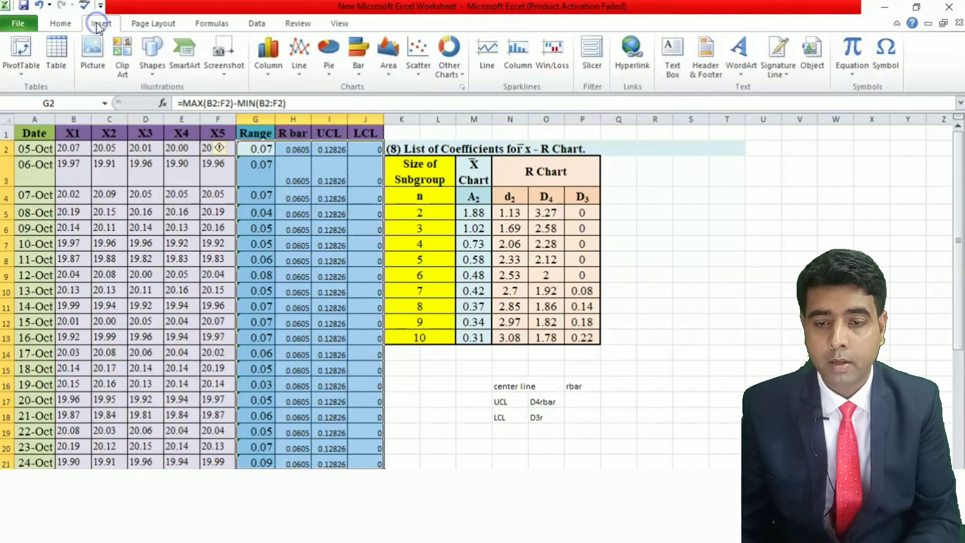
{"action": "left_click", "coordinate": [296, 70]}
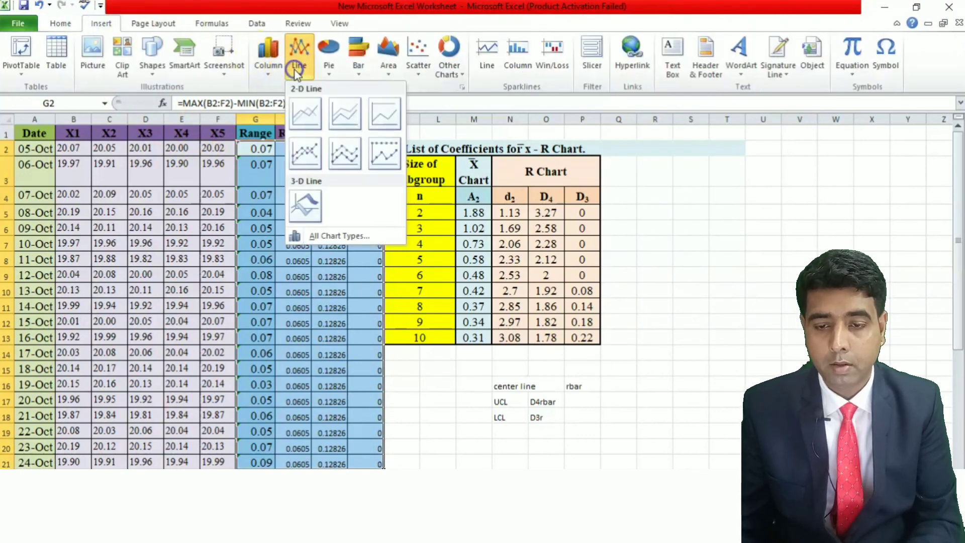
{"action": "left_click", "coordinate": [305, 115]}
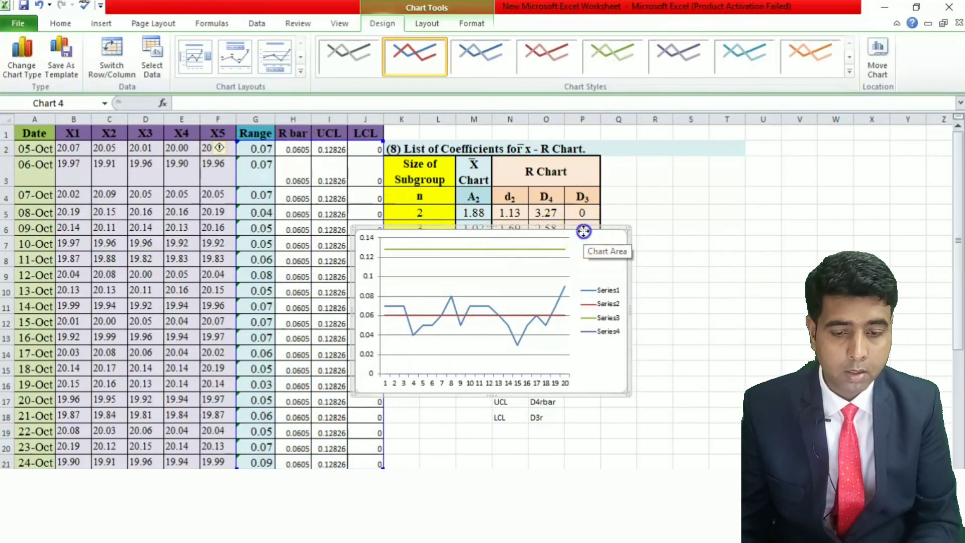
{"action": "left_click_drag", "start_coordinate": [581, 231], "coordinate": [868, 164]}
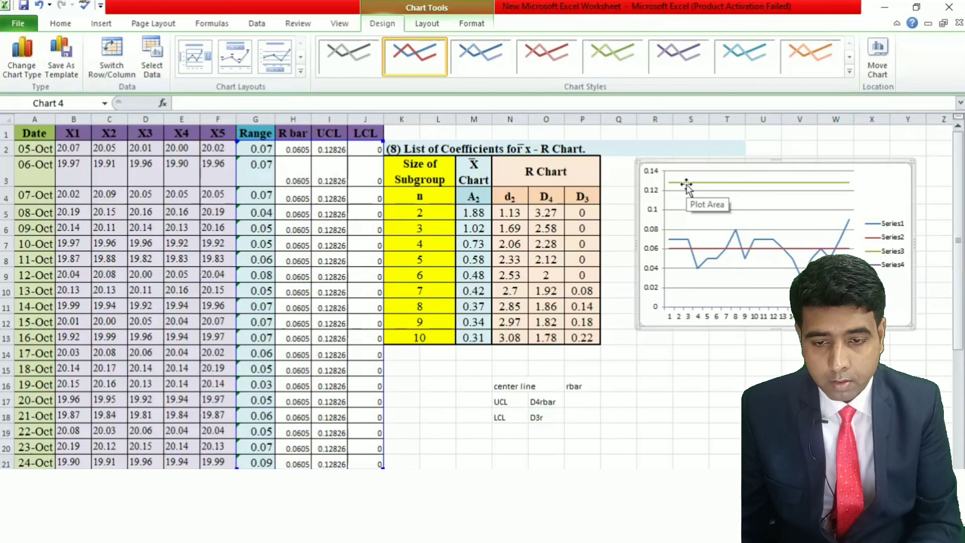
{"action": "left_click", "coordinate": [610, 308]}
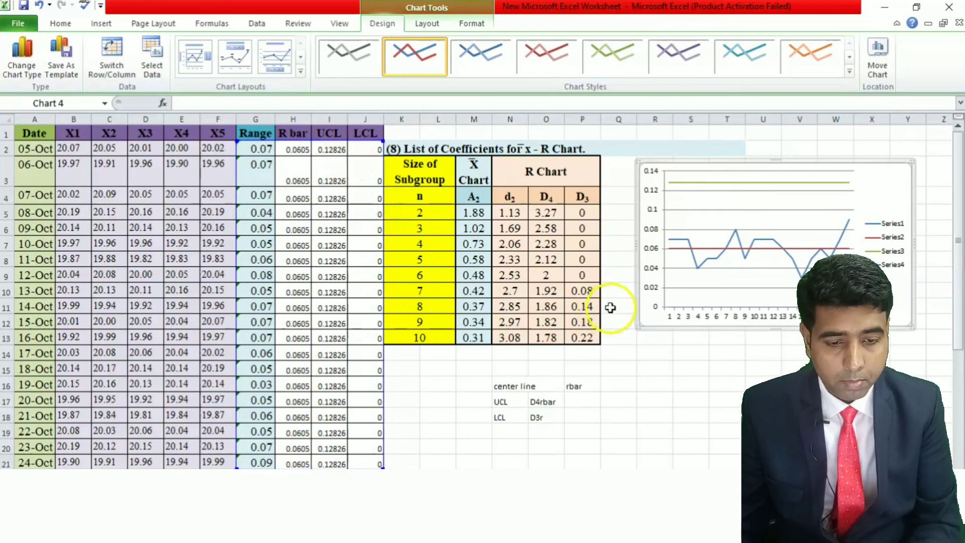